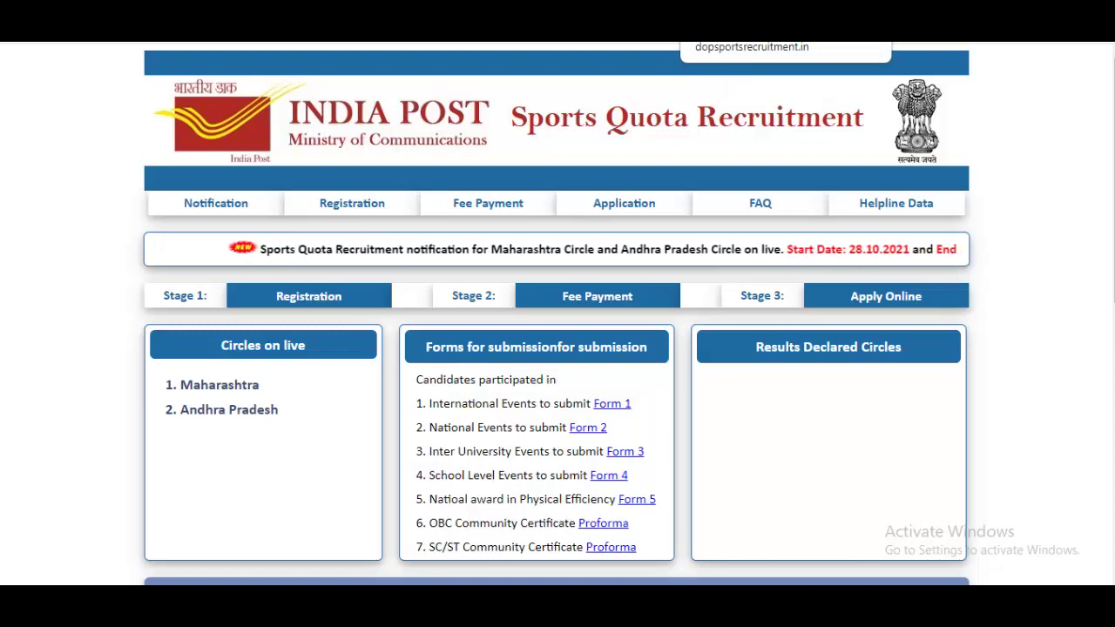
# Step: Switch to the tab with the Maharashtra notification PDF MH_Sports_Rectt.pdf
pyautogui.click(740, 31)
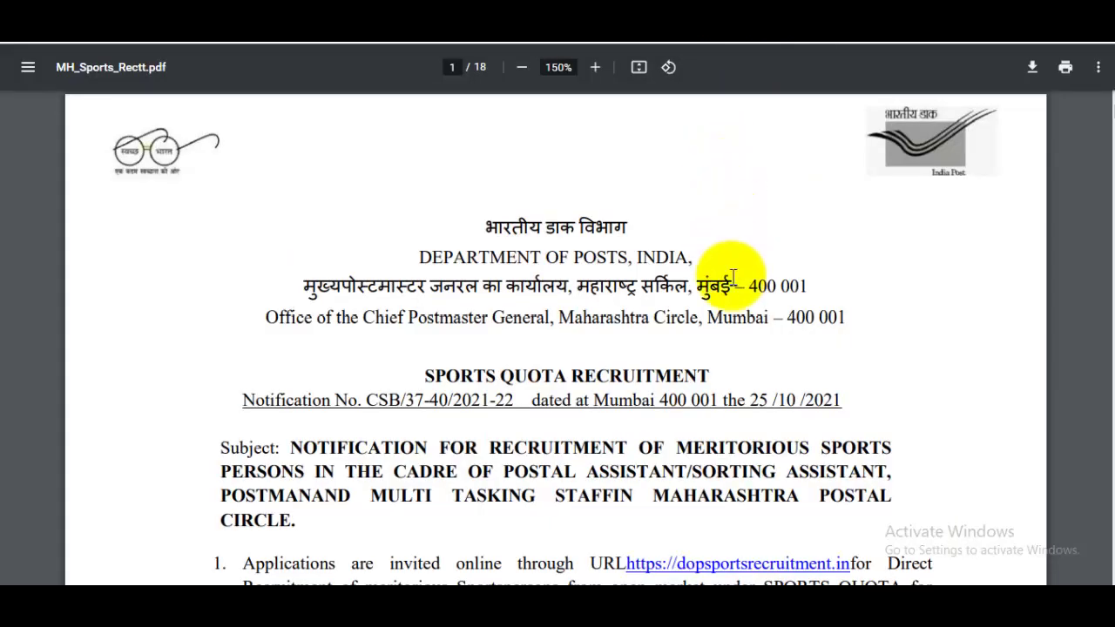
# Step: Highlight the registration dates 28/10/2021 and 27/11/2021 on page 1
pyautogui.scroll(-3, 733, 278)
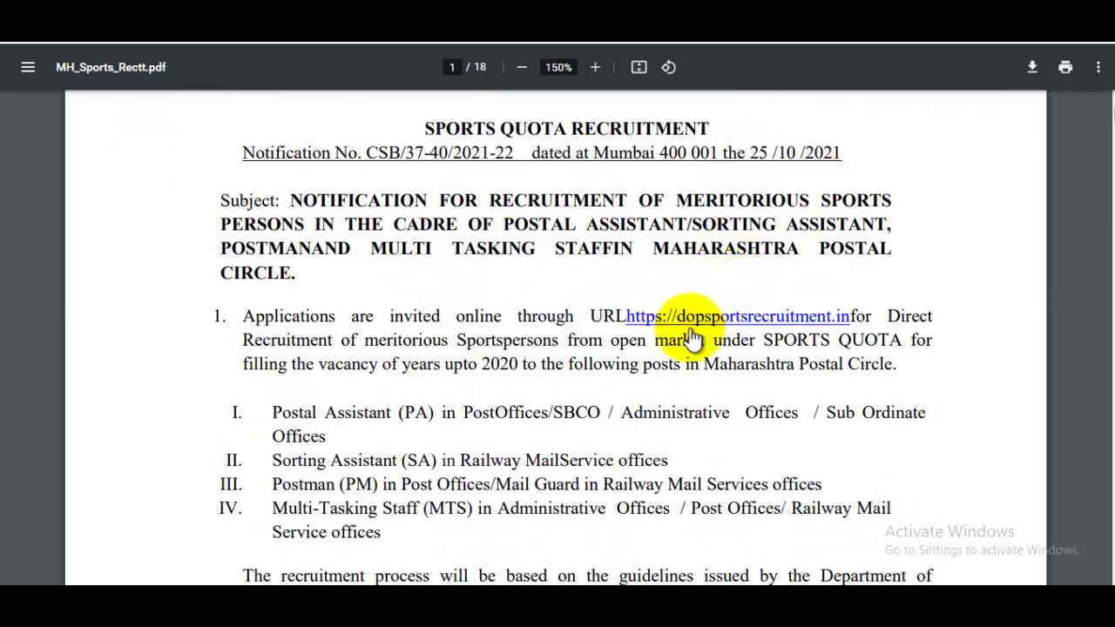
pyautogui.scroll(-6, 692, 340)
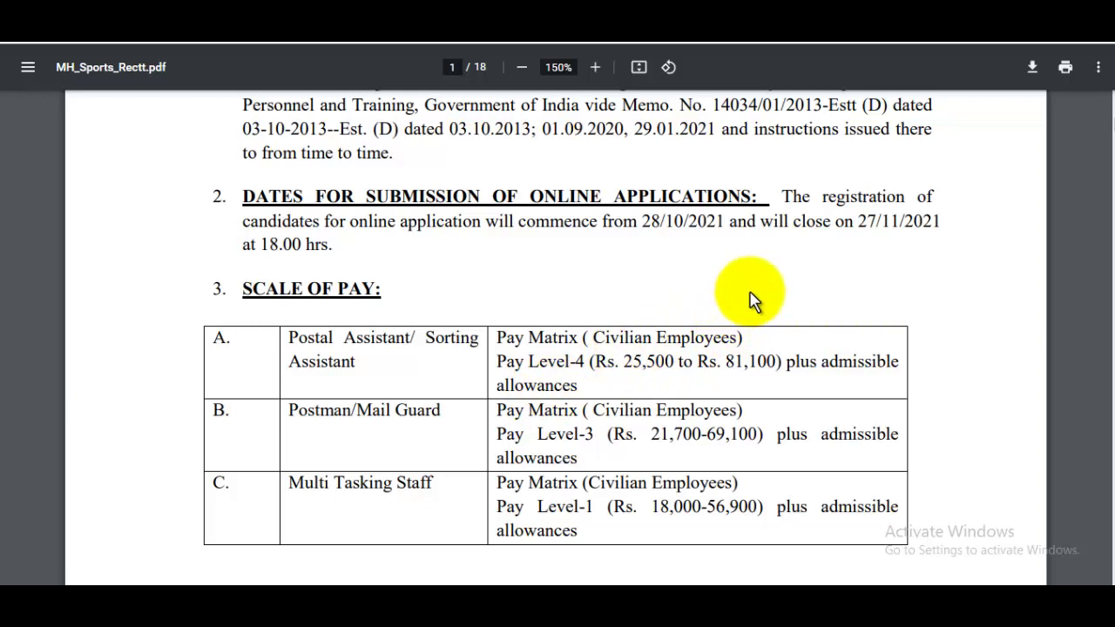
pyautogui.moveTo(856, 222); pyautogui.dragTo(927, 223)
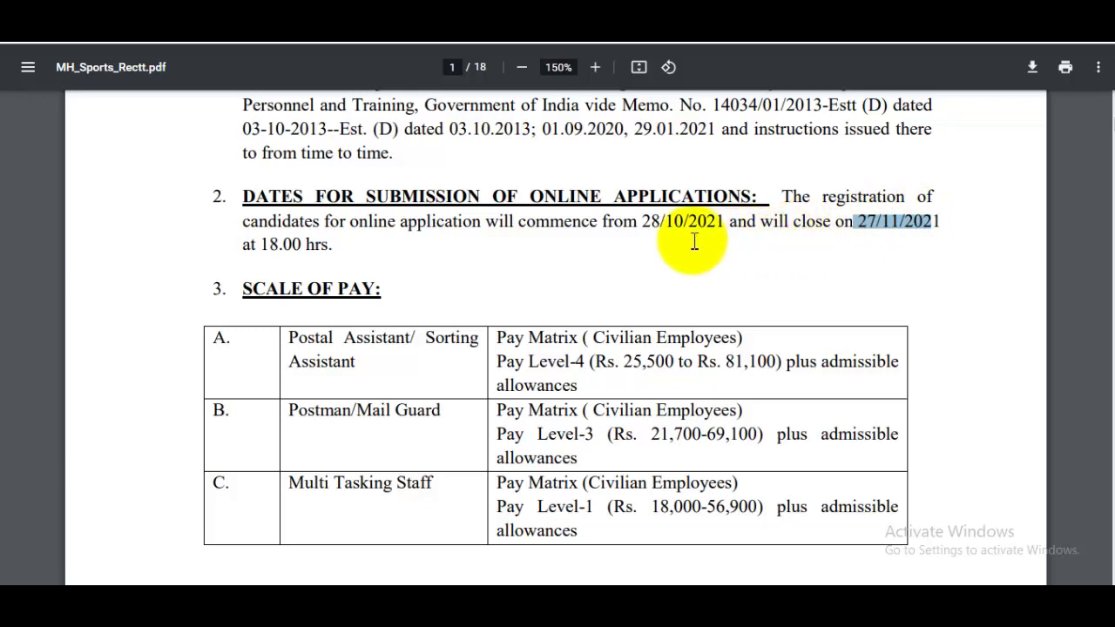
pyautogui.moveTo(662, 224); pyautogui.dragTo(702, 225)
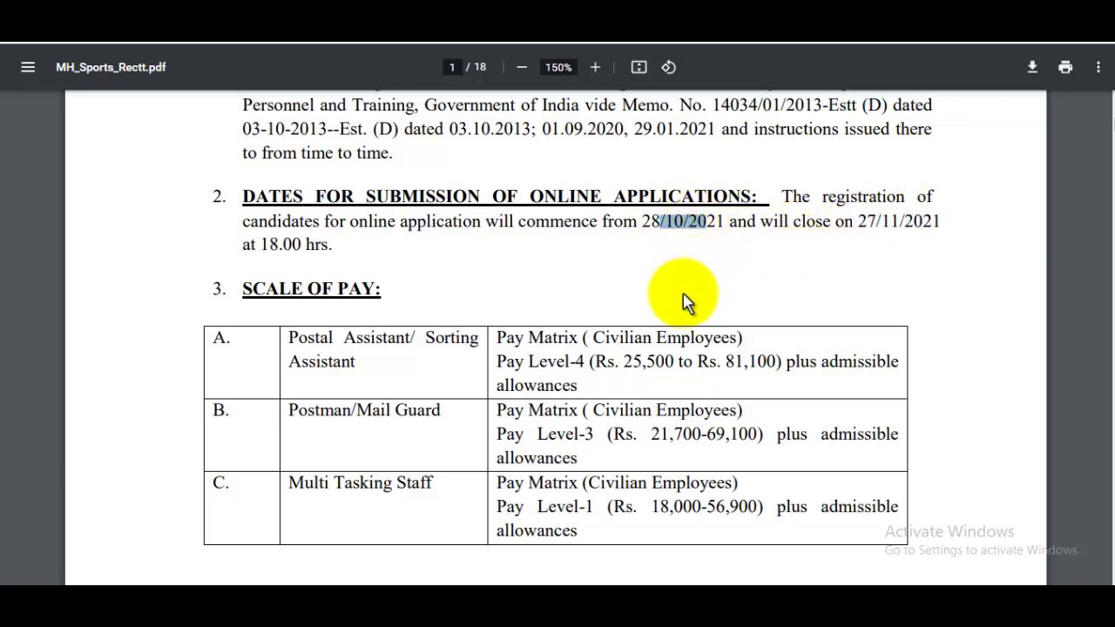
# Step: Highlight the Postal Assistant and Postman/Mail Guard pay ranges in the Scale of Pay table
pyautogui.scroll(-1, 672, 324)
pyautogui.scroll(-2, 672, 324)
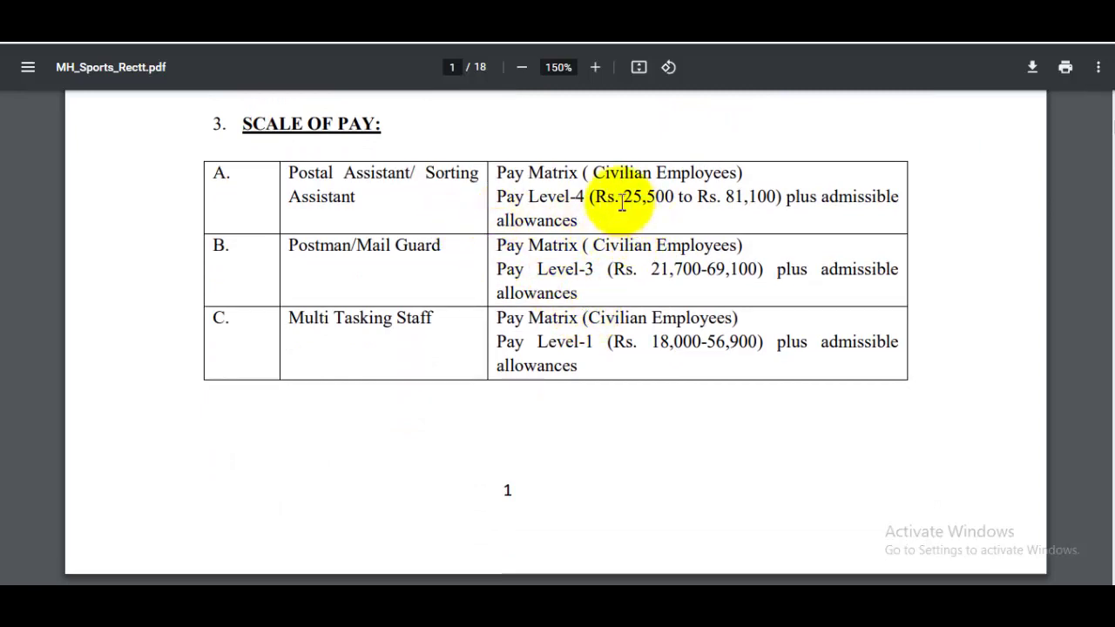
pyautogui.moveTo(620, 199); pyautogui.dragTo(767, 195)
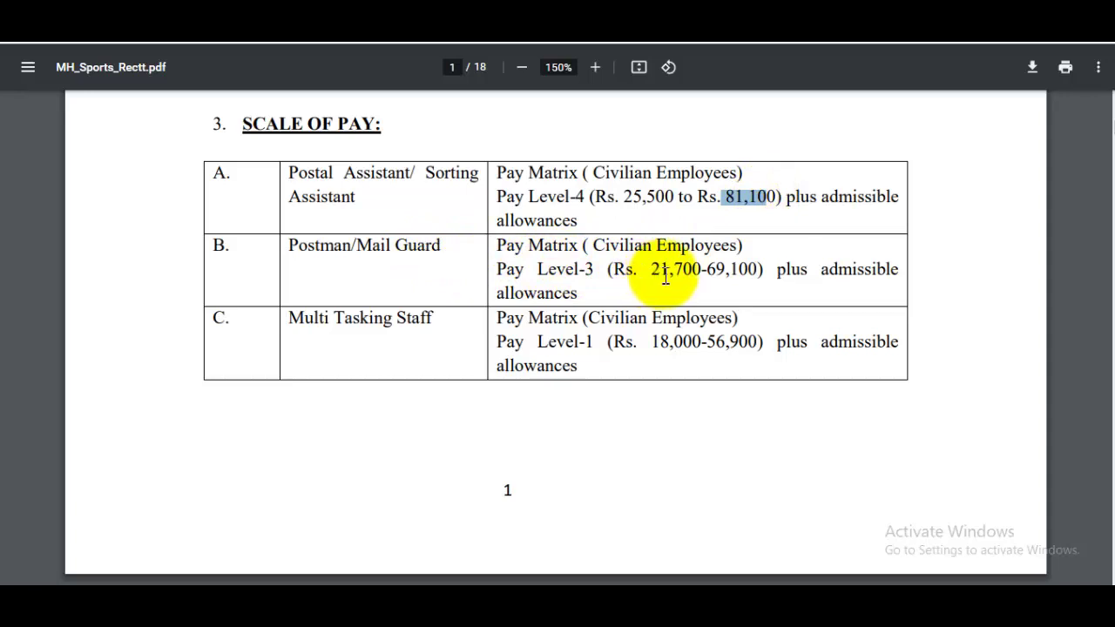
pyautogui.moveTo(693, 275); pyautogui.dragTo(763, 275)
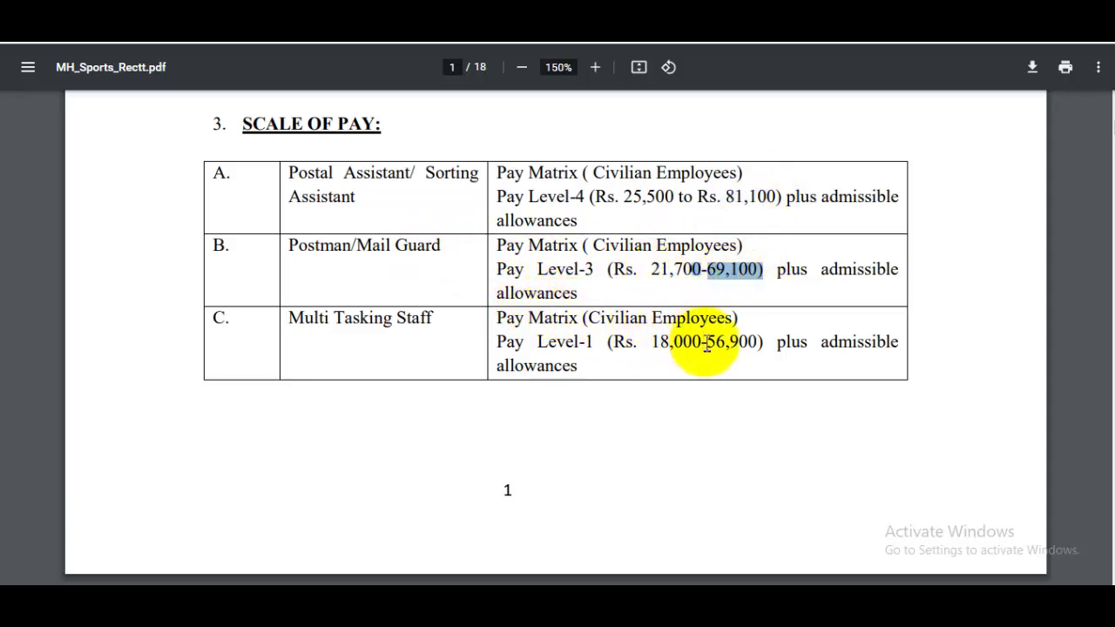
pyautogui.scroll(-5, 737, 348)
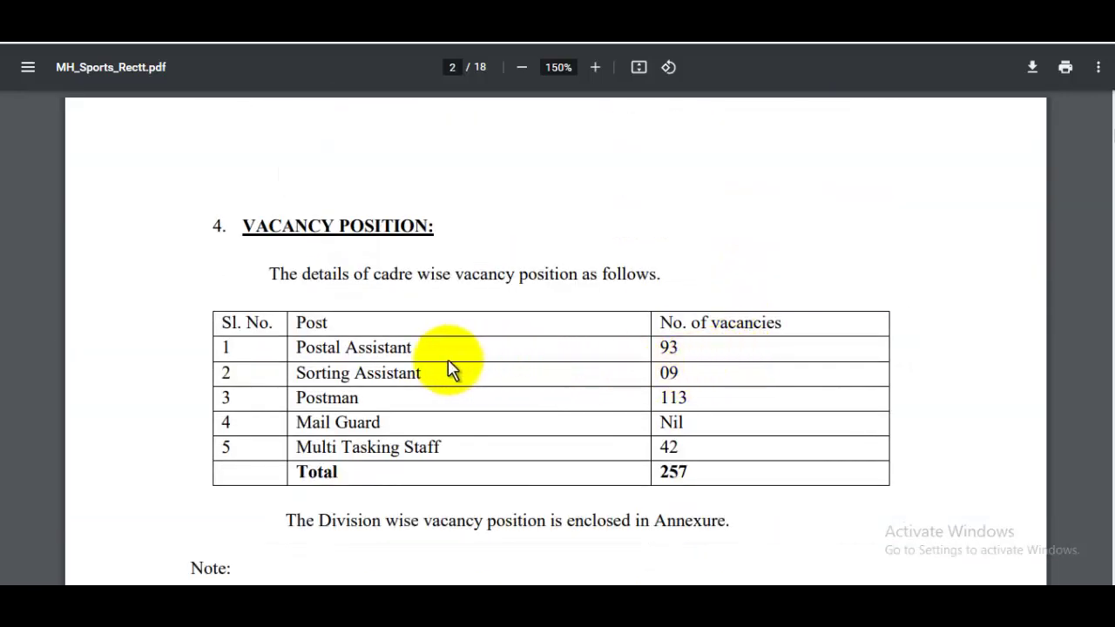
# Step: Mark the Postal Assistant vacancy row and read through the vacancy position and reservation tables
pyautogui.moveTo(346, 347); pyautogui.dragTo(358, 349)
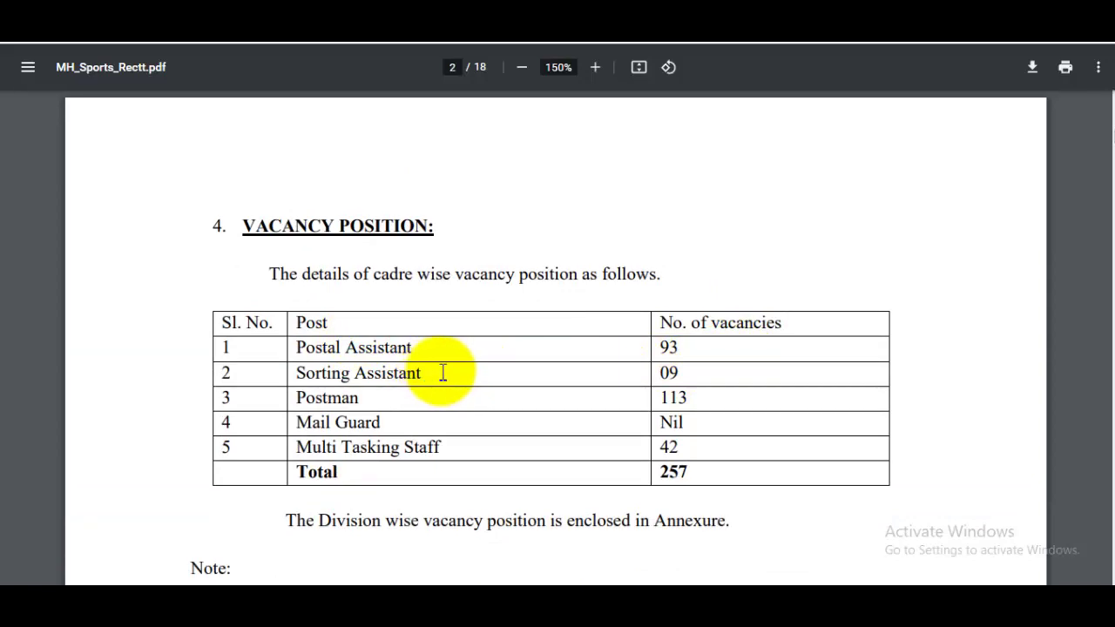
pyautogui.scroll(-1, 680, 366)
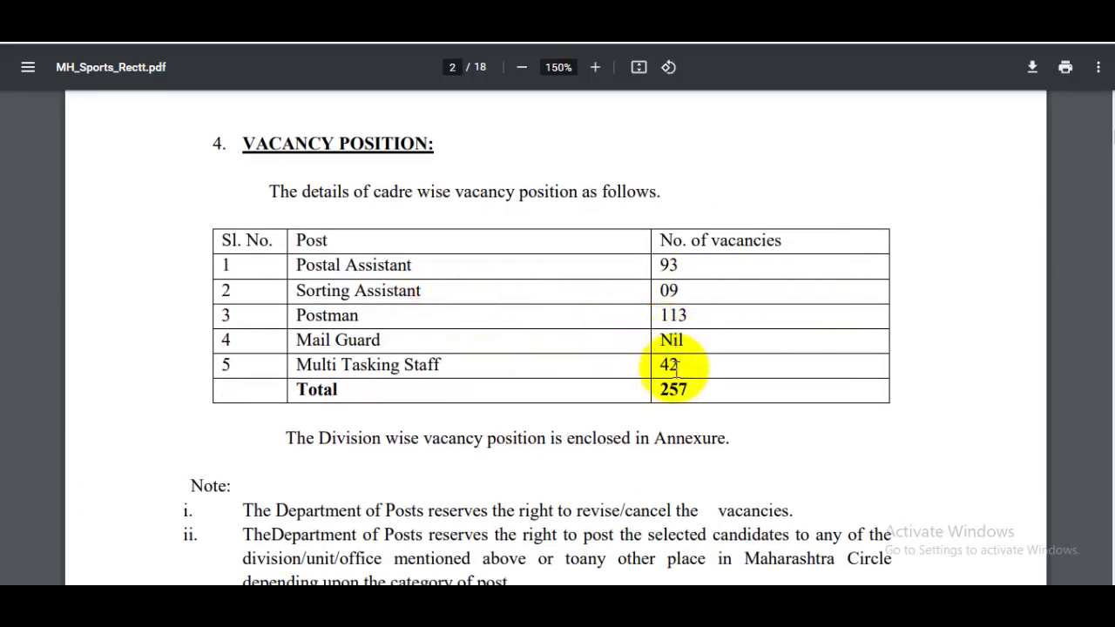
pyautogui.scroll(-3, 673, 376)
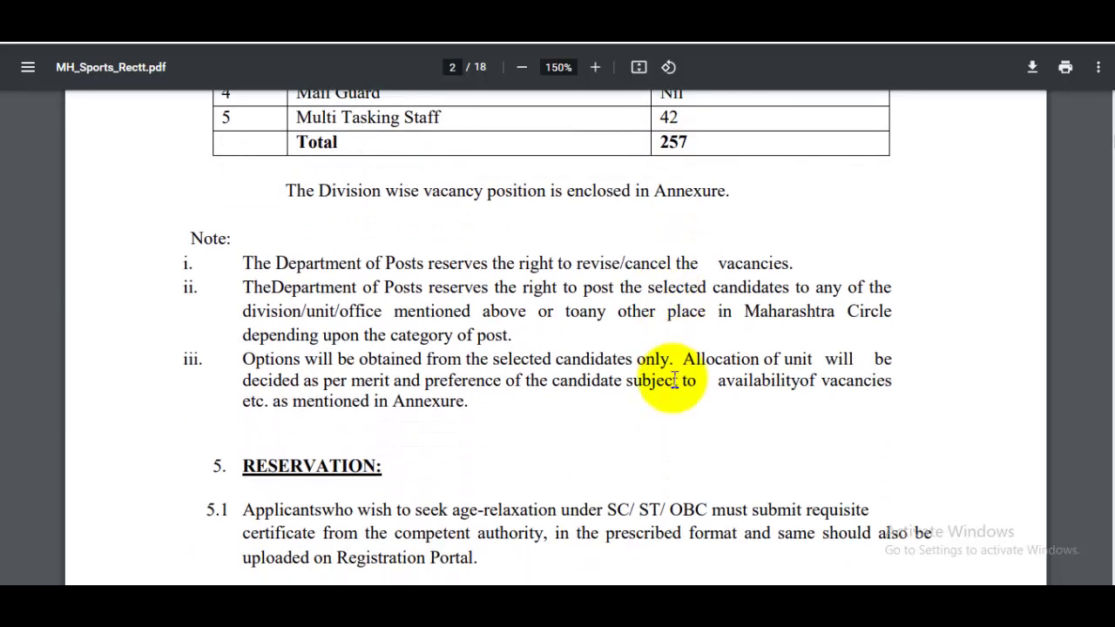
pyautogui.scroll(-10, 674, 380)
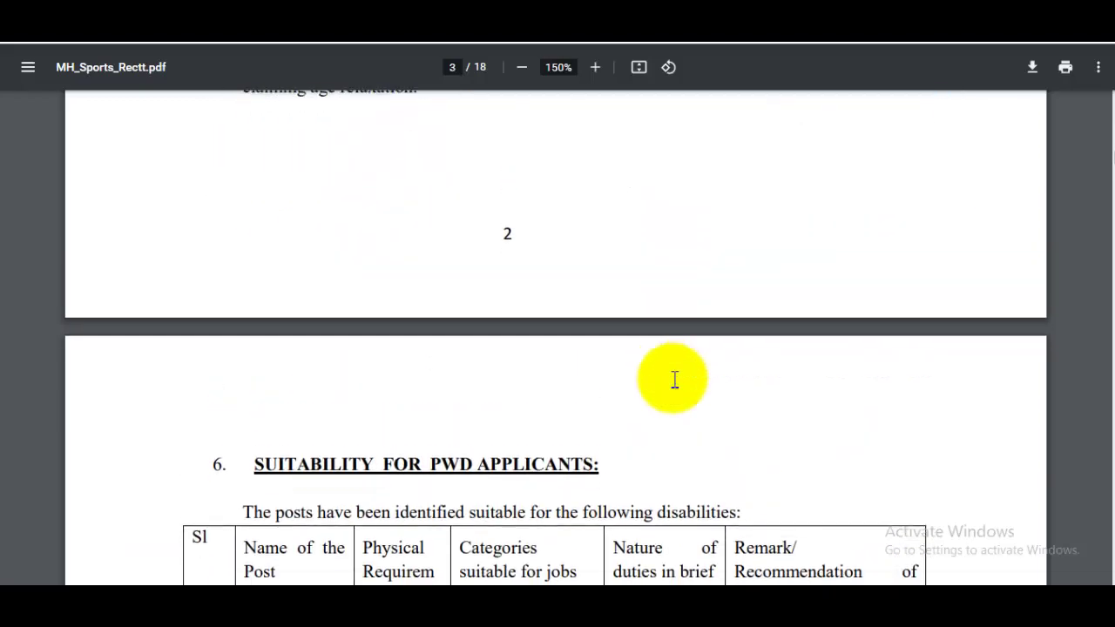
pyautogui.scroll(-6, 673, 378)
pyautogui.scroll(3, 672, 378)
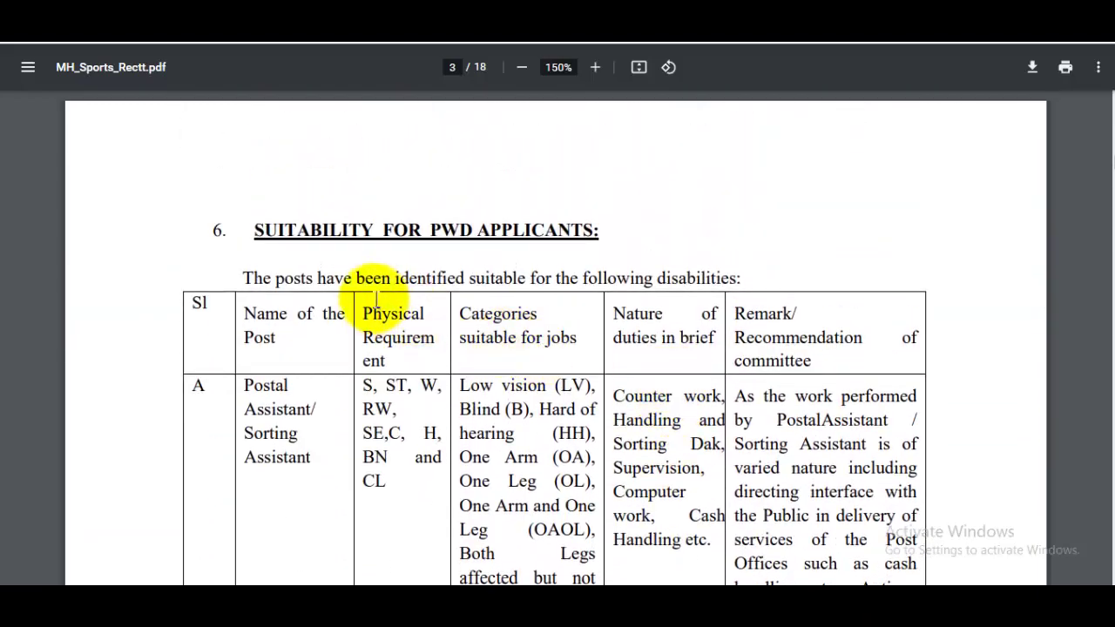
pyautogui.scroll(-20, 617, 393)
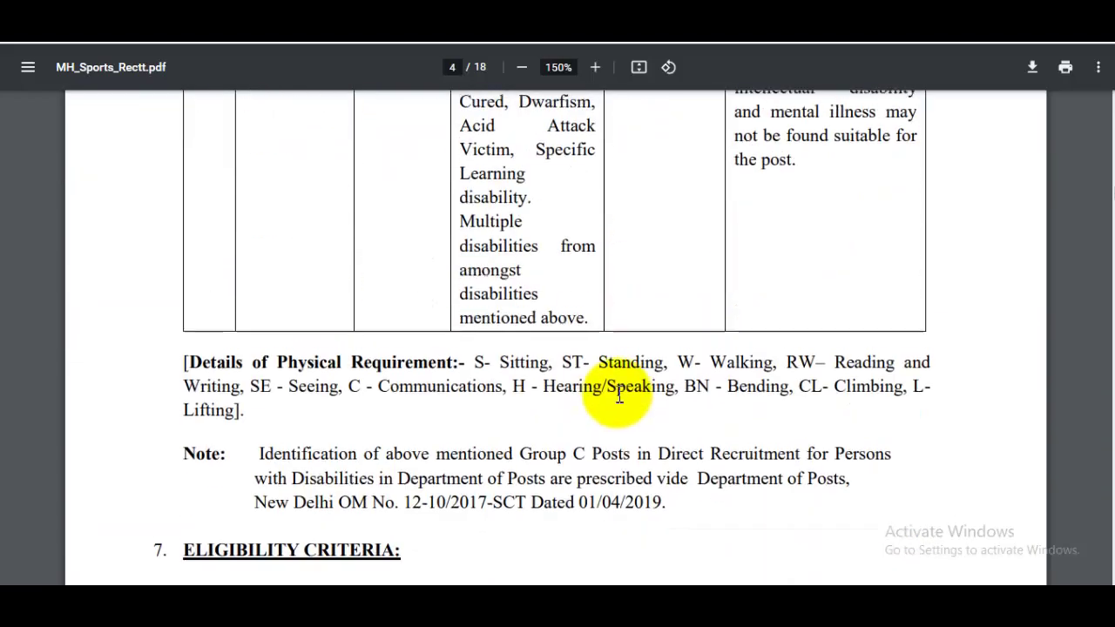
# Step: Read on through the PWD suitability, age limit and relaxation tables
pyautogui.scroll(-5, 618, 394)
pyautogui.scroll(-5, 548, 348)
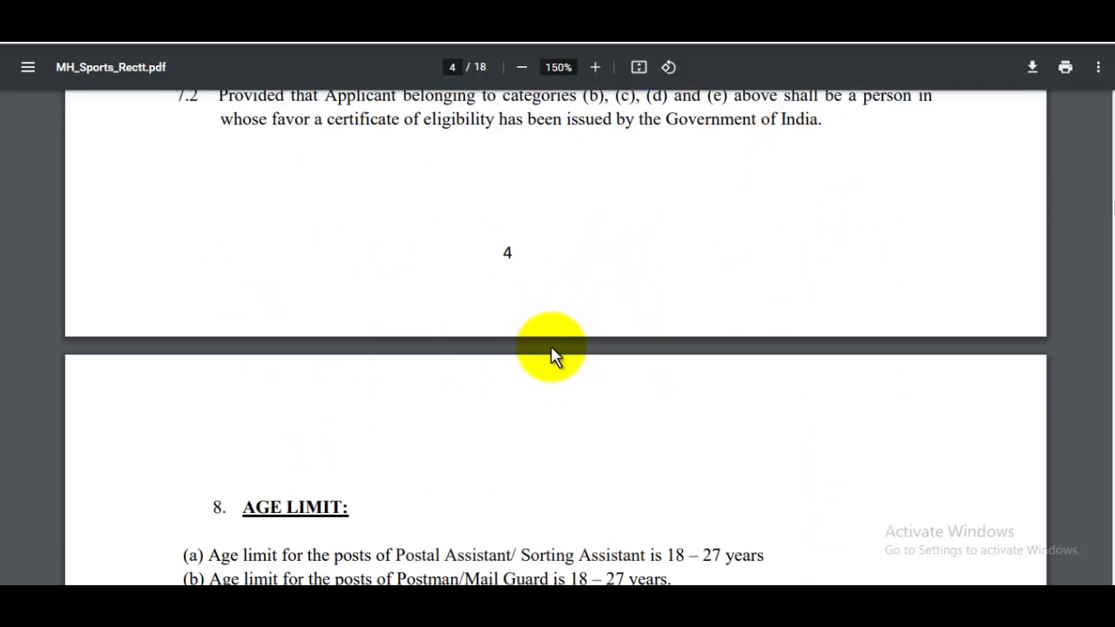
pyautogui.scroll(-2, 551, 353)
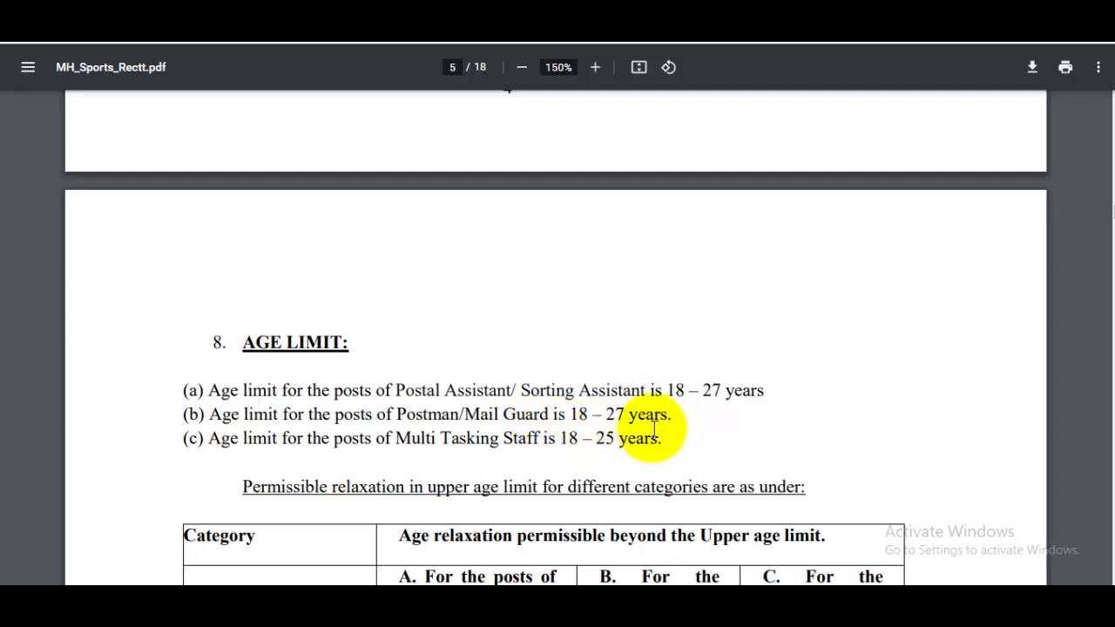
pyautogui.scroll(-2, 623, 444)
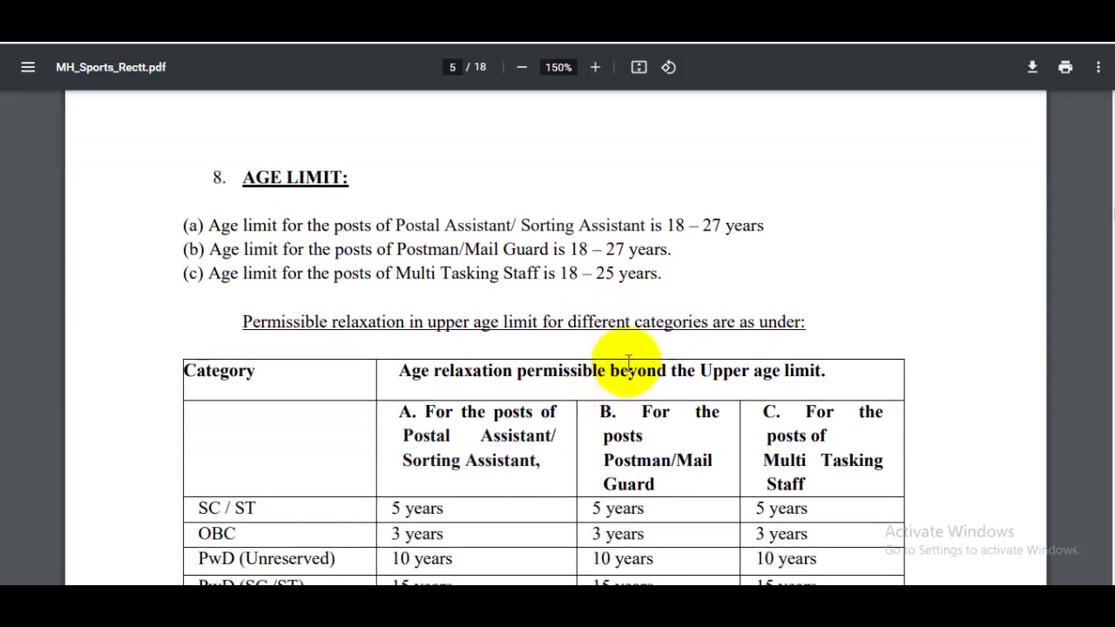
pyautogui.scroll(-2, 627, 386)
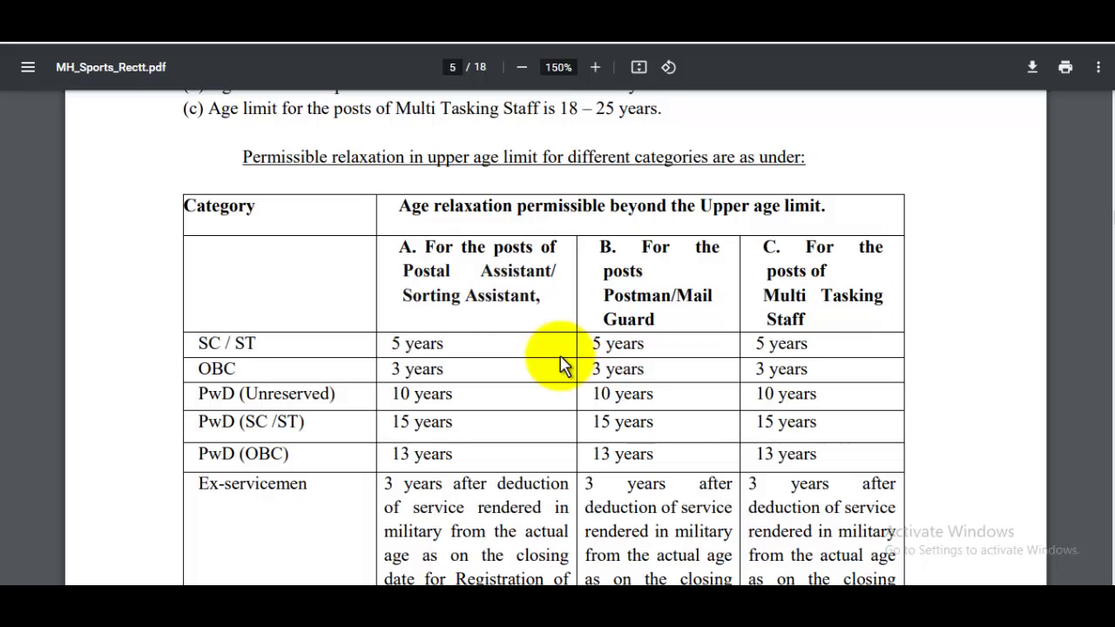
pyautogui.scroll(-10, 576, 358)
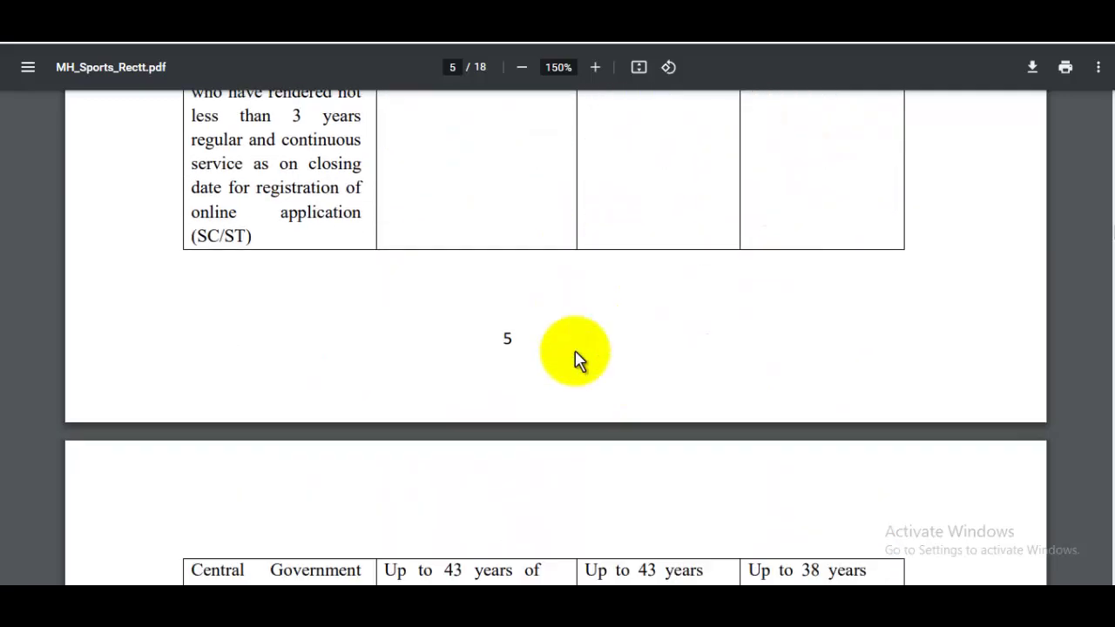
pyautogui.scroll(-12, 576, 359)
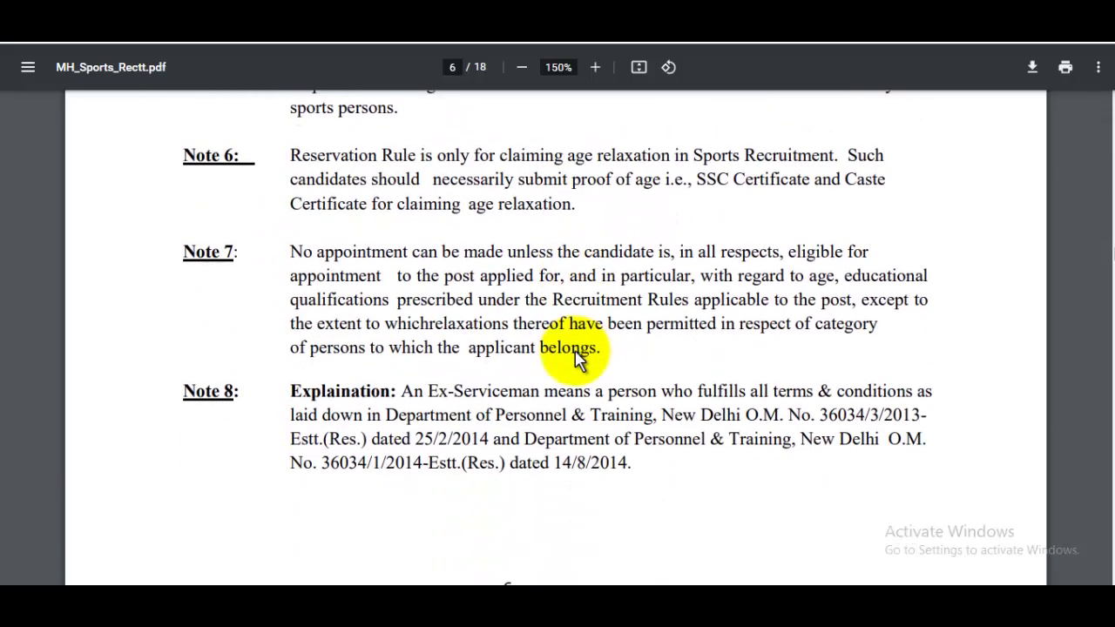
# Step: Briefly highlight the 12th standard requirement, then read on to the page 8 Multi Tasking Staff section
pyautogui.scroll(-8, 577, 359)
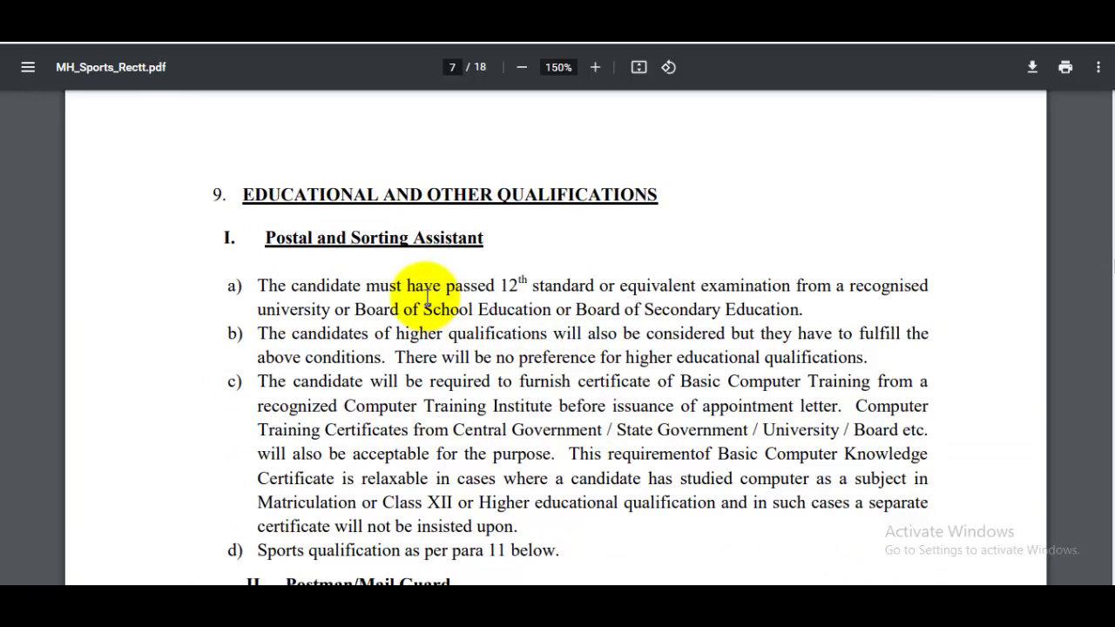
pyautogui.moveTo(476, 289); pyautogui.dragTo(594, 306)
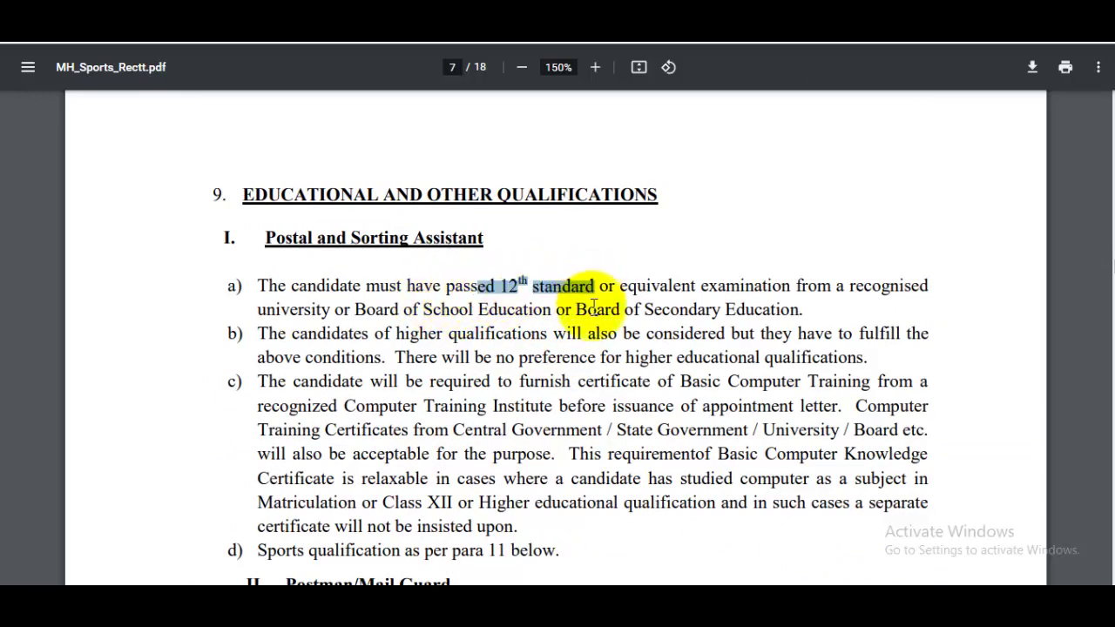
pyautogui.click(594, 307)
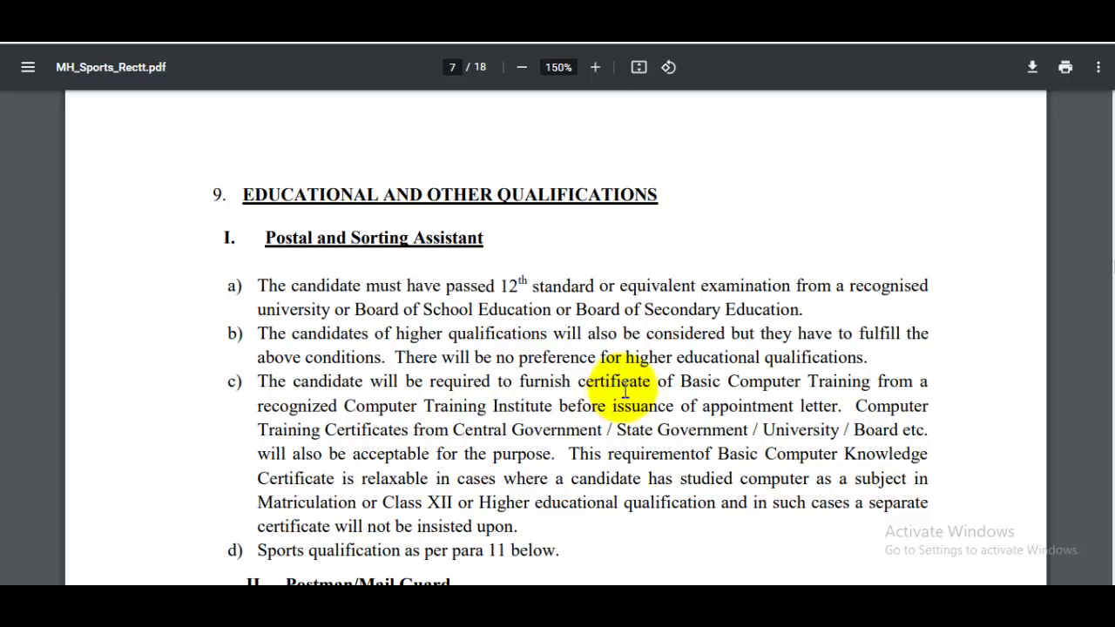
pyautogui.scroll(-2, 624, 392)
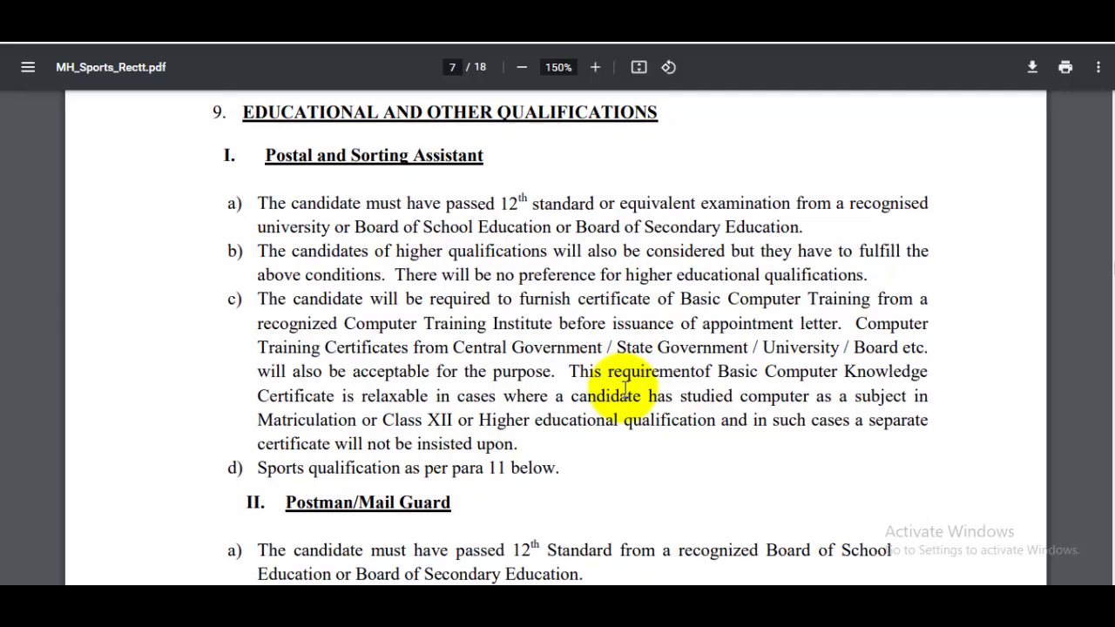
pyautogui.scroll(-5, 624, 392)
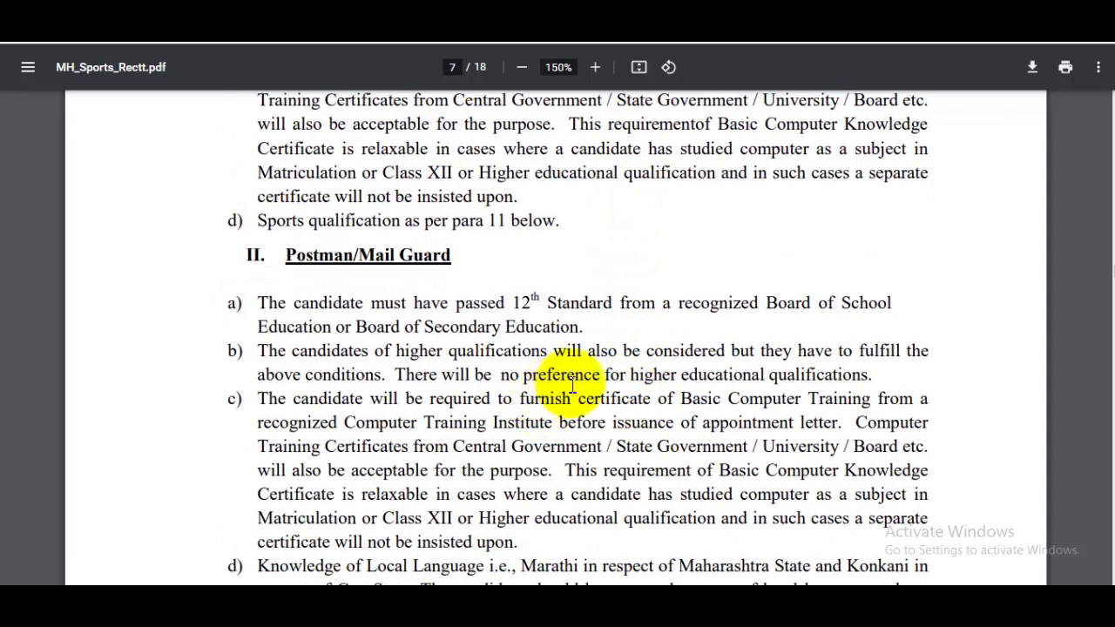
pyautogui.scroll(-3, 572, 385)
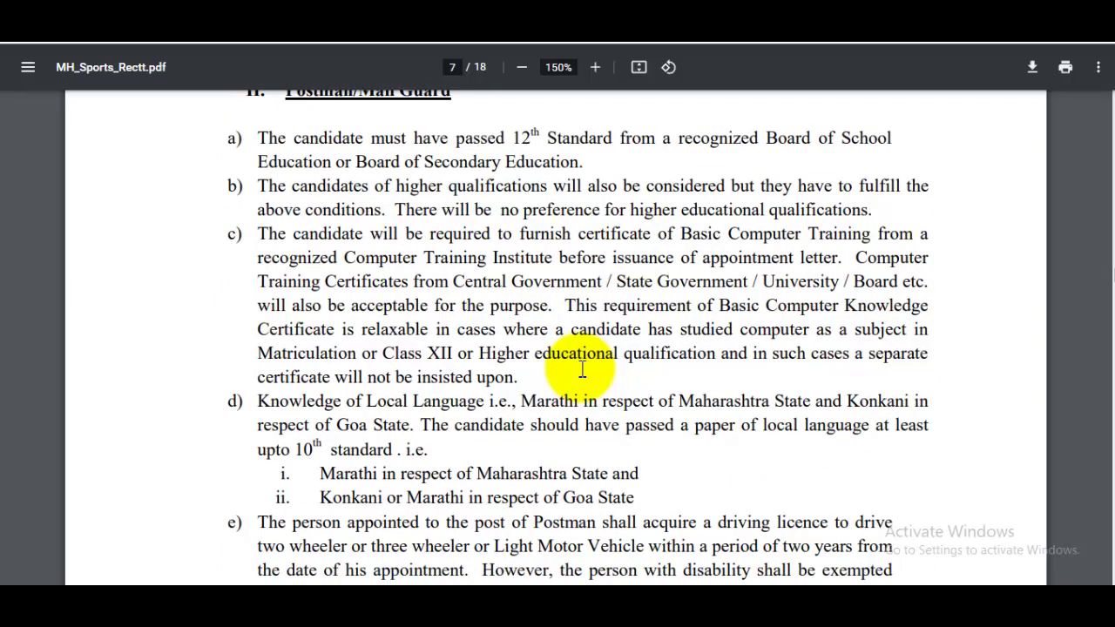
pyautogui.scroll(-3, 557, 322)
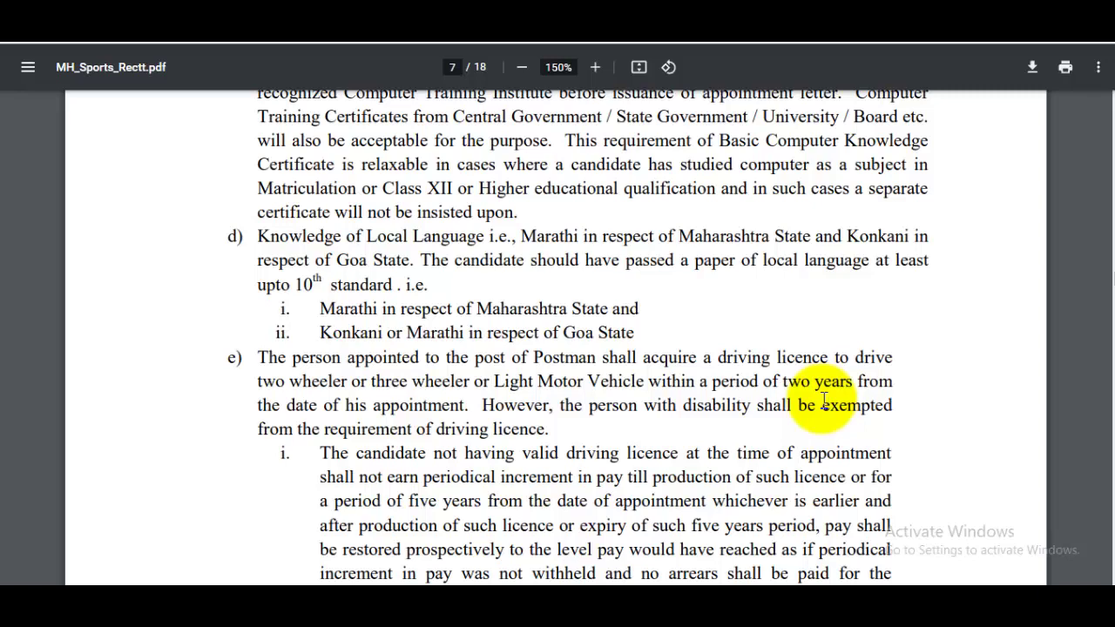
pyautogui.scroll(-10, 810, 403)
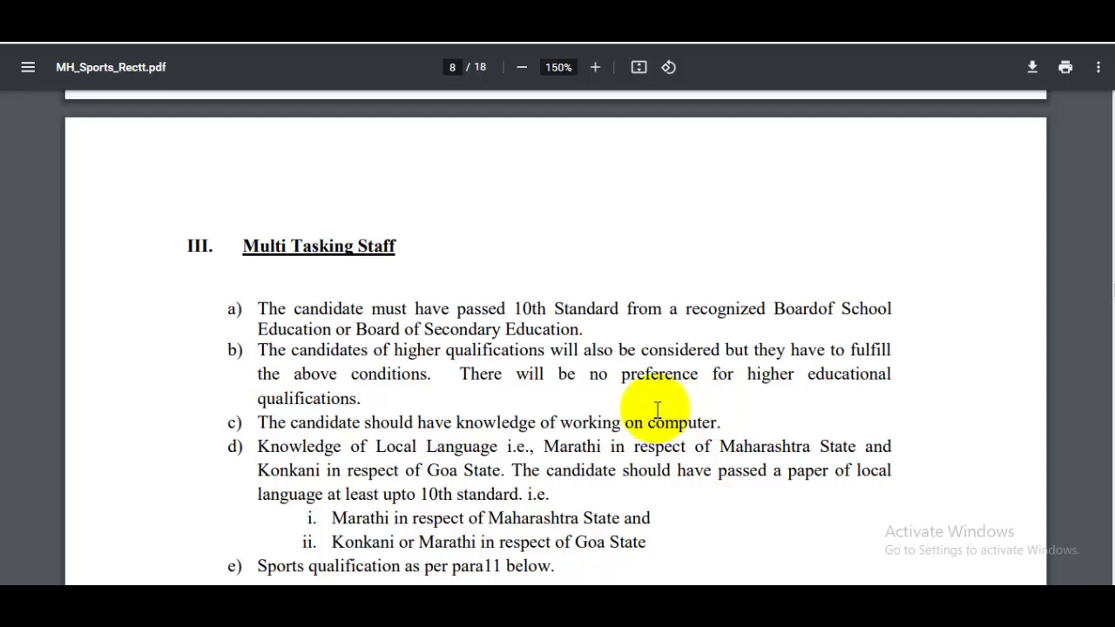
# Step: Mark the Postal Assistant post in the eligibility table, then clear the selection
pyautogui.scroll(-2, 657, 410)
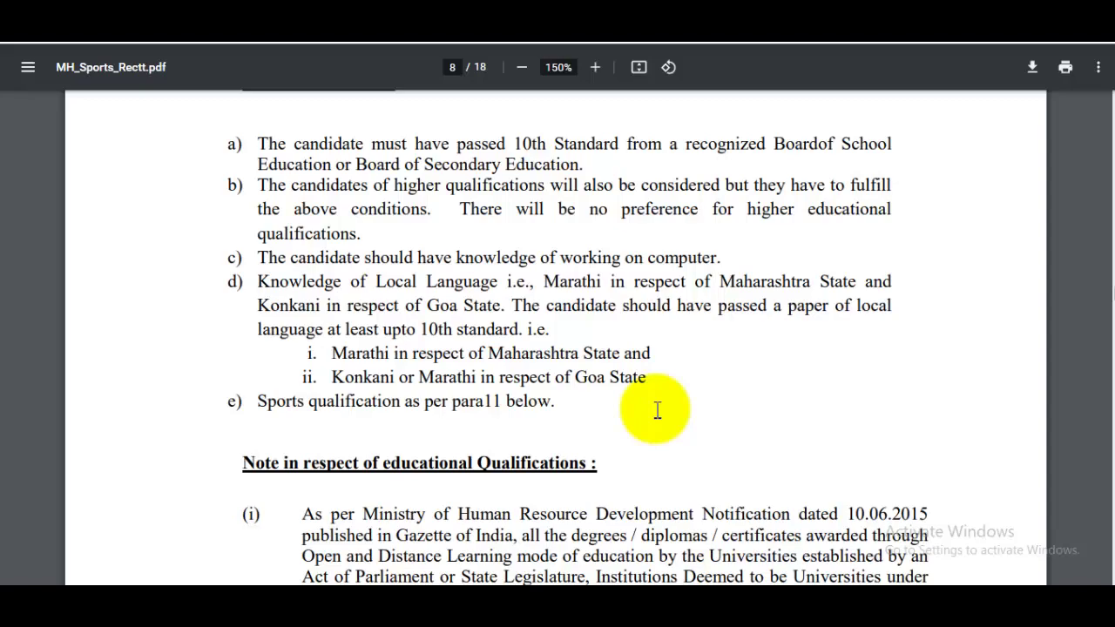
pyautogui.scroll(-15, 657, 410)
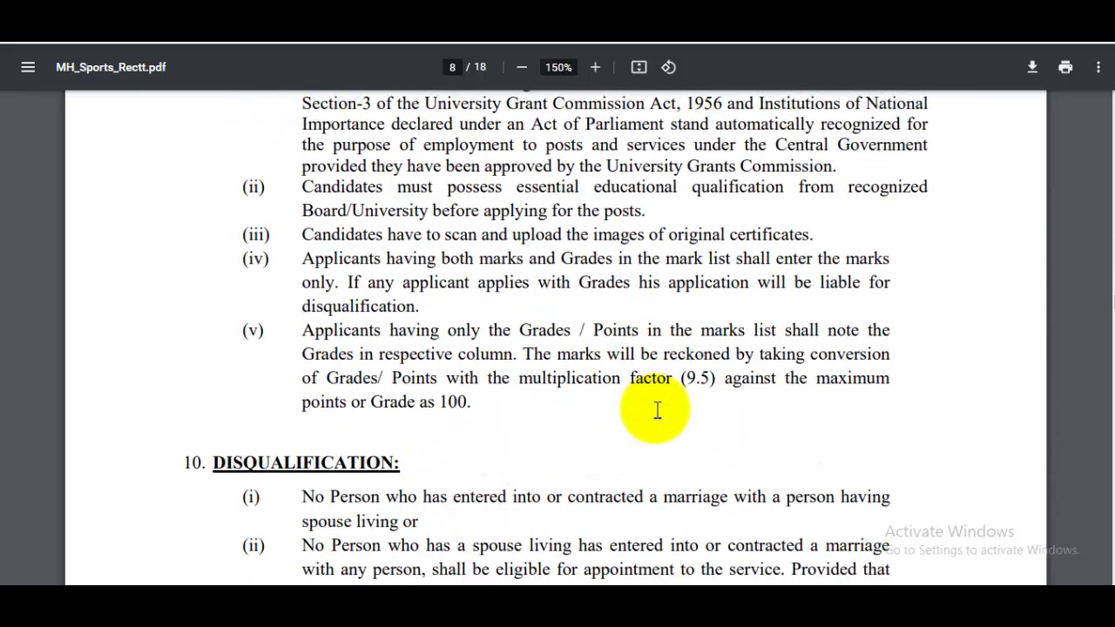
pyautogui.scroll(-5, 656, 416)
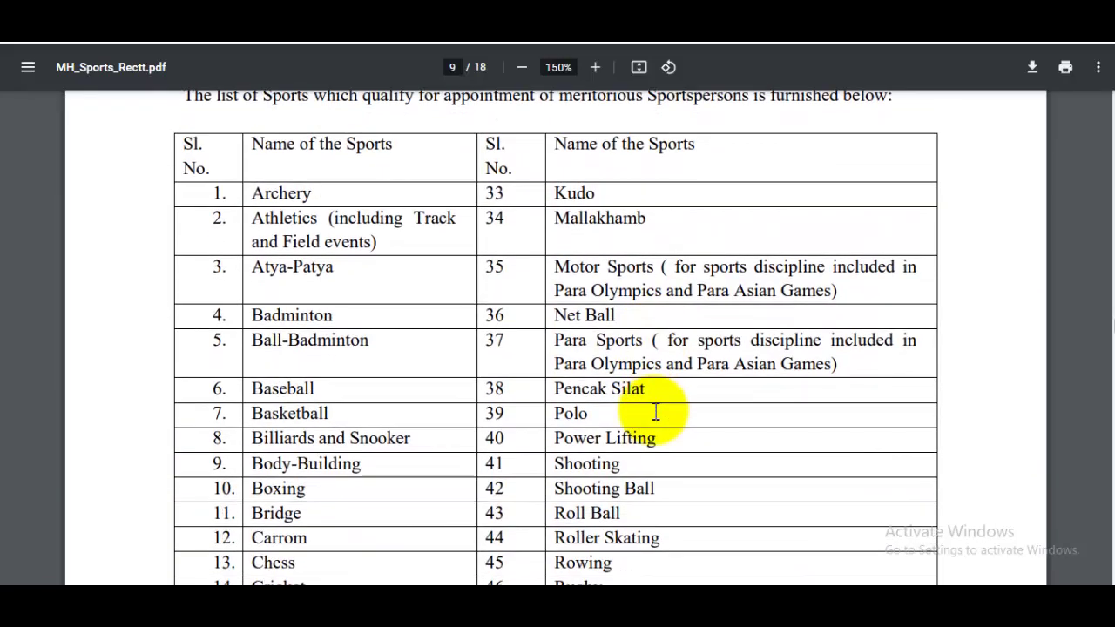
pyautogui.scroll(3, 653, 412)
pyautogui.scroll(3, 654, 412)
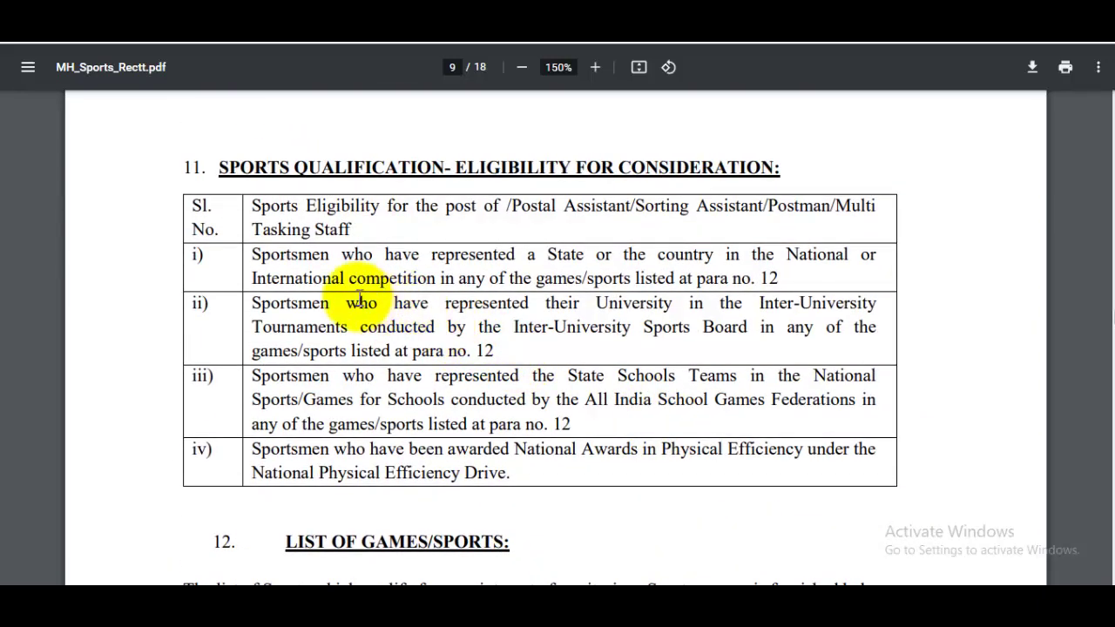
pyautogui.moveTo(508, 218); pyautogui.dragTo(627, 215)
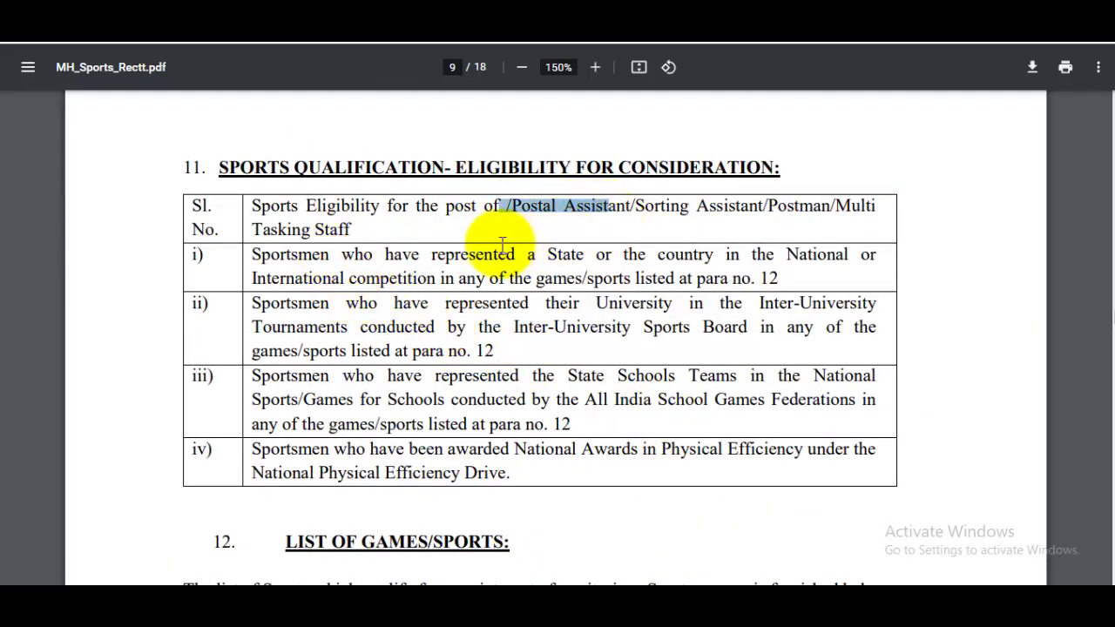
pyautogui.click(425, 277)
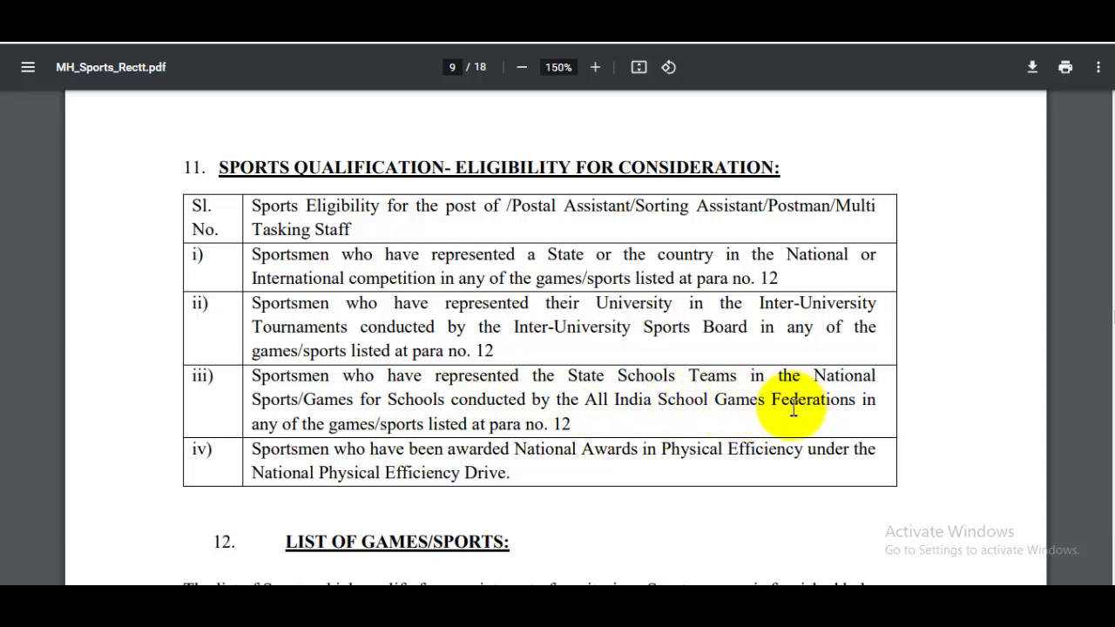
# Step: Read through the remaining eligibility rules into the sports list
pyautogui.scroll(-2, 758, 401)
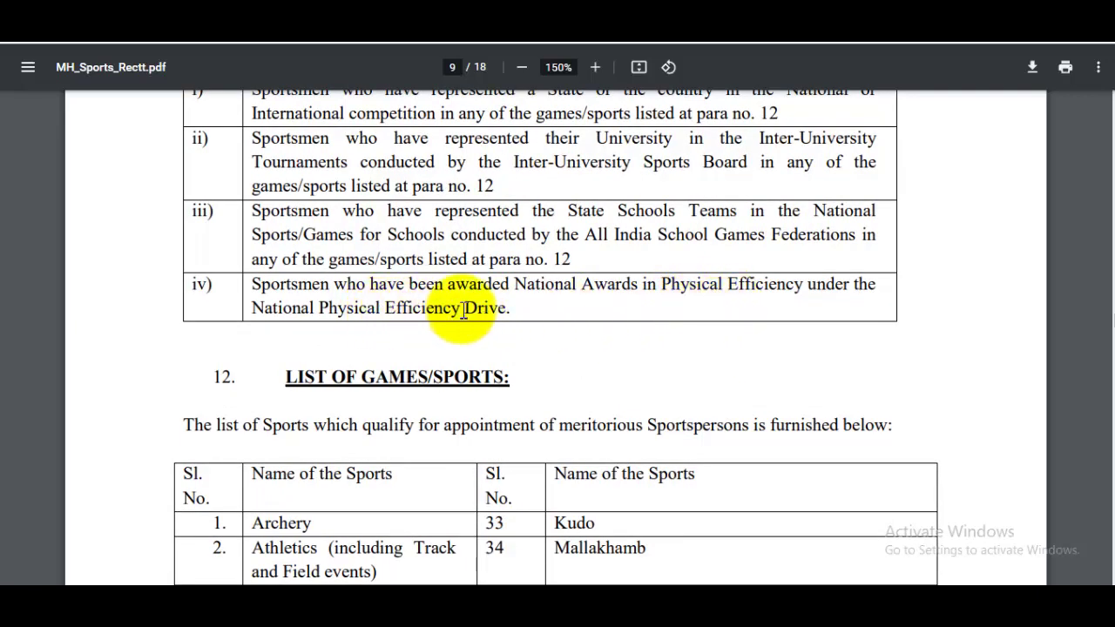
pyautogui.scroll(-3, 554, 300)
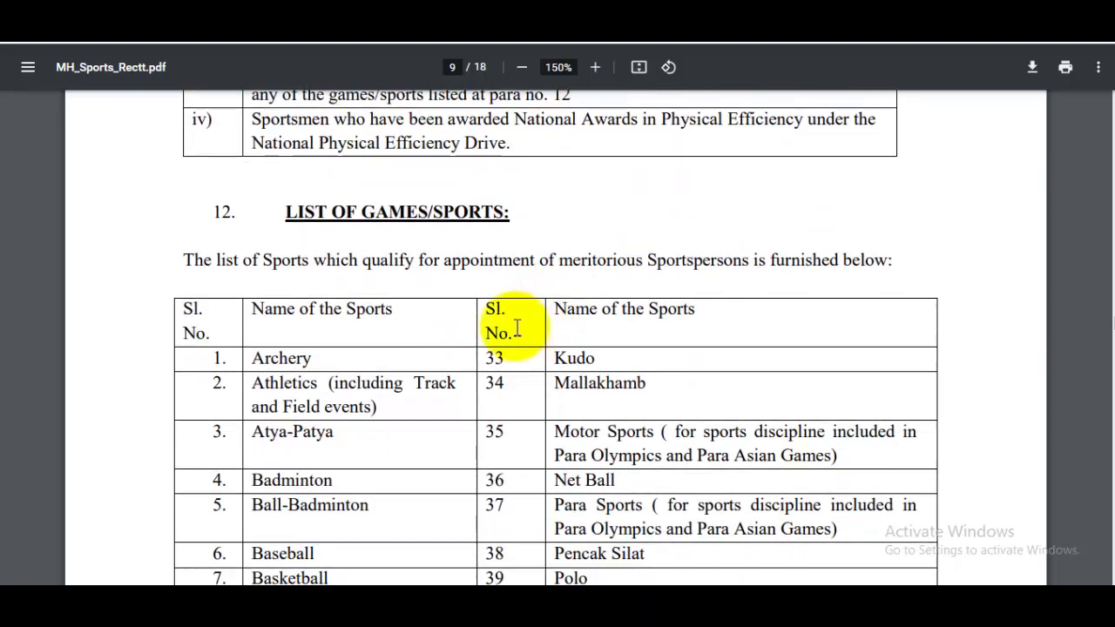
pyautogui.scroll(6, 505, 335)
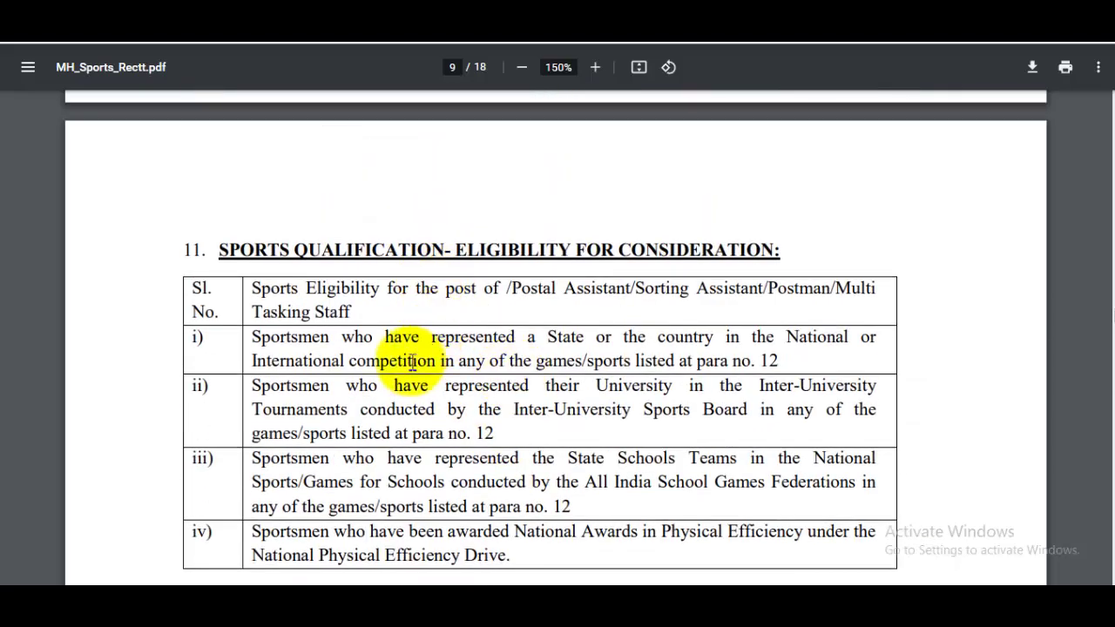
pyautogui.moveTo(403, 336); pyautogui.dragTo(468, 386)
pyautogui.scroll(-4, 586, 383)
pyautogui.scroll(-4, 586, 383)
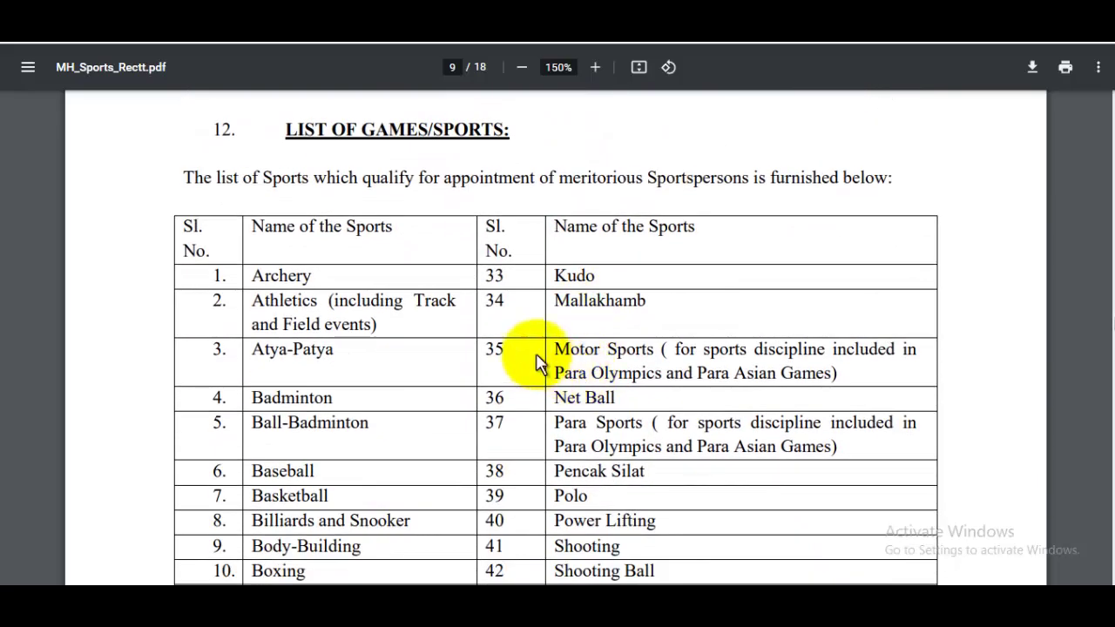
pyautogui.scroll(-1, 536, 344)
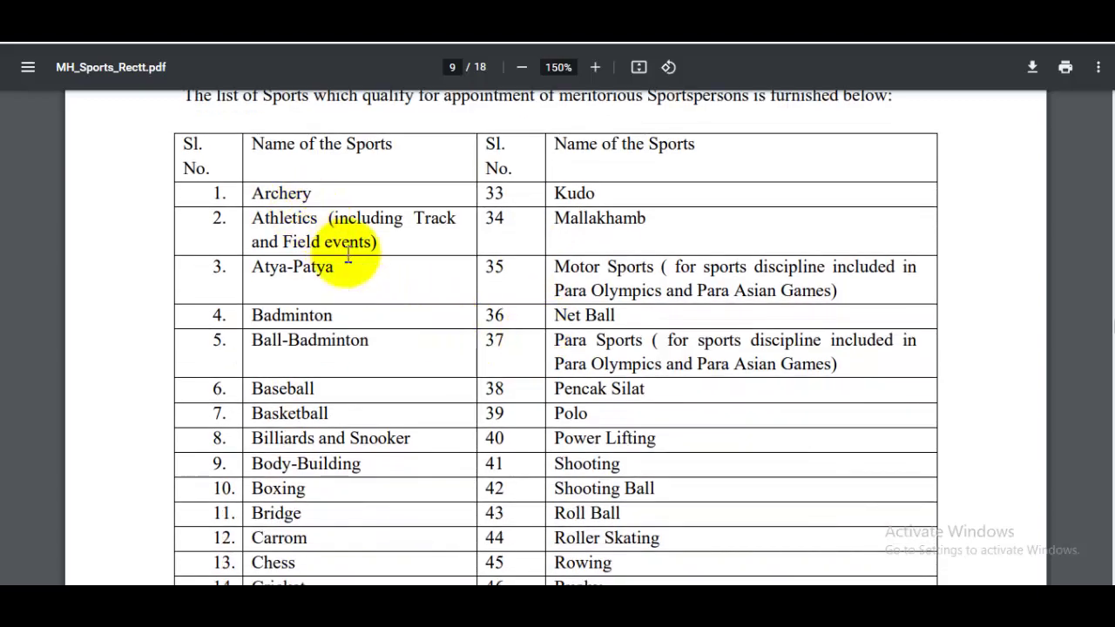
pyautogui.scroll(1, 384, 300)
pyautogui.scroll(-1, 535, 340)
pyautogui.scroll(6, 535, 341)
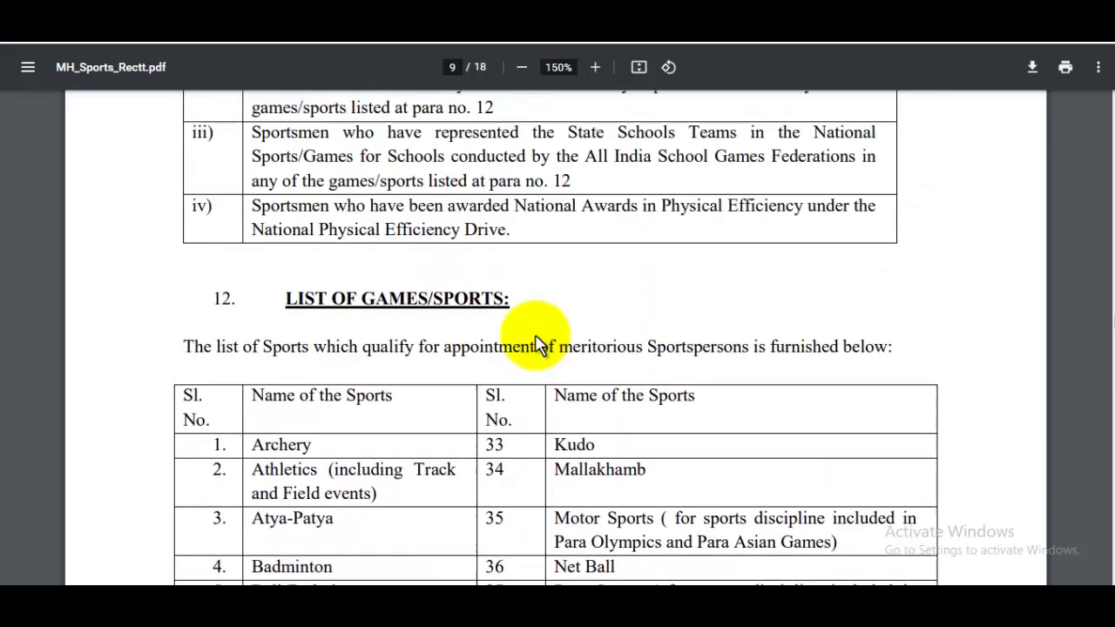
pyautogui.scroll(-10, 493, 324)
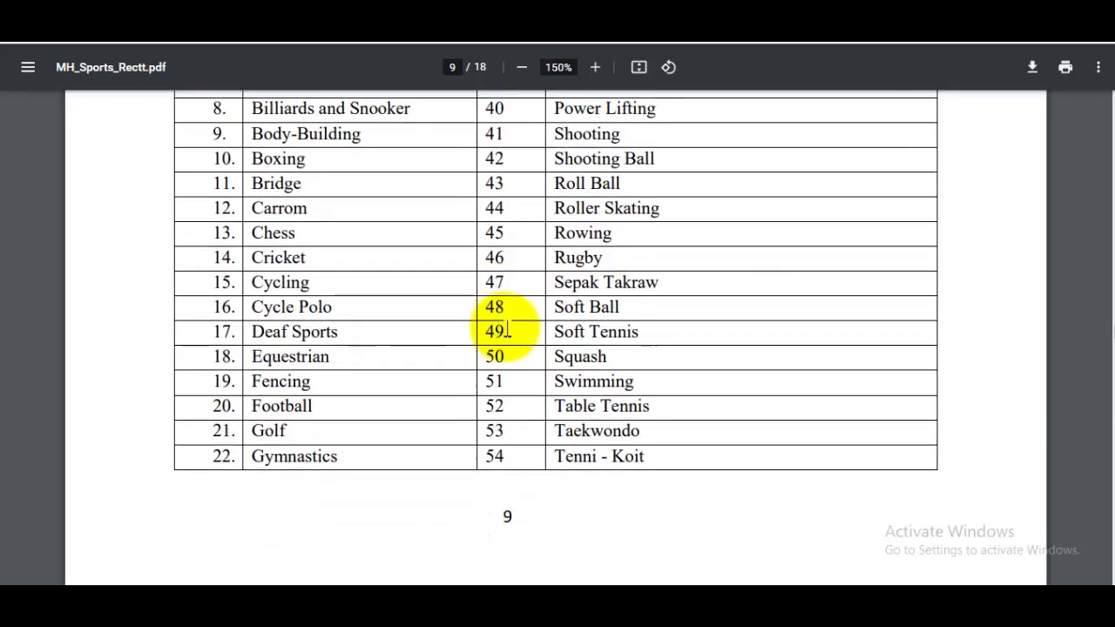
pyautogui.scroll(-5, 619, 357)
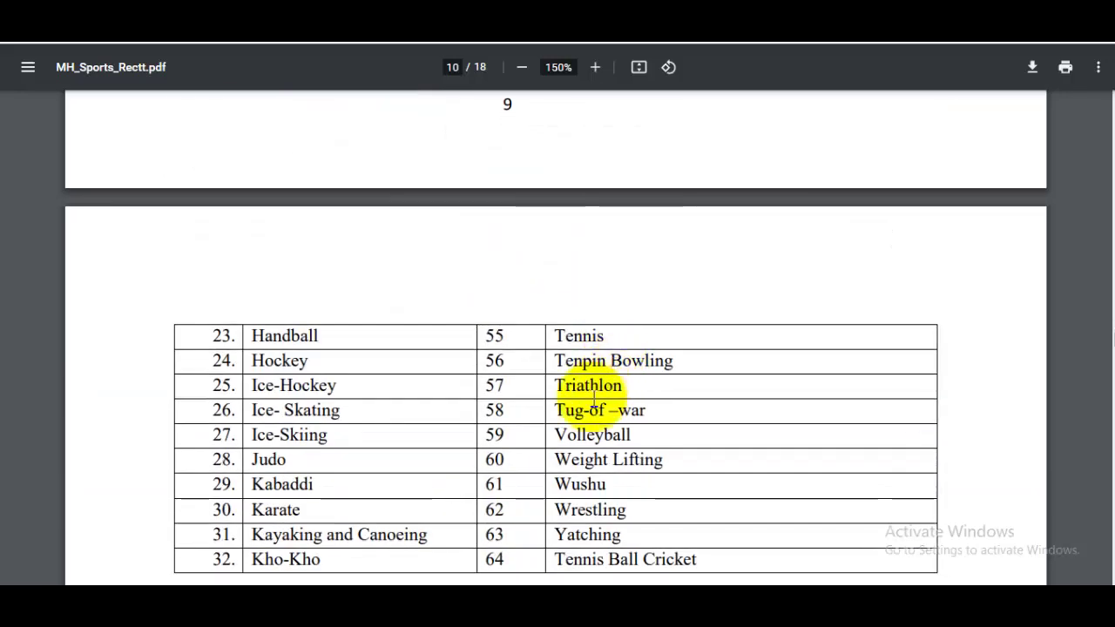
# Step: Finish the sports list on pages 9–10 and return to the India Post recruitment tab
pyautogui.scroll(-1, 593, 399)
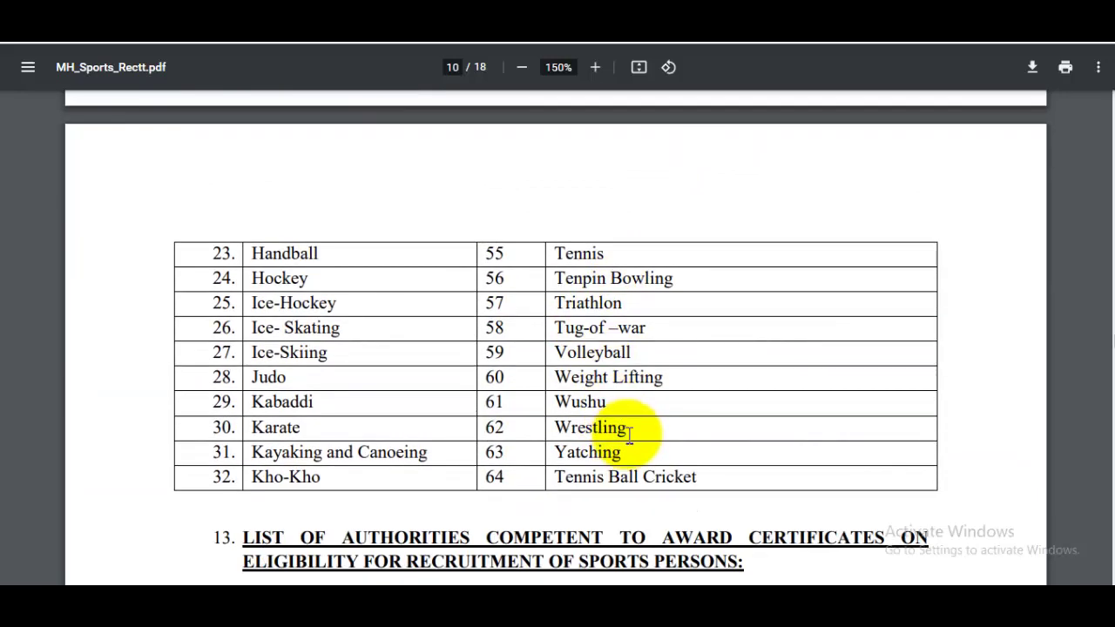
pyautogui.scroll(13, 628, 436)
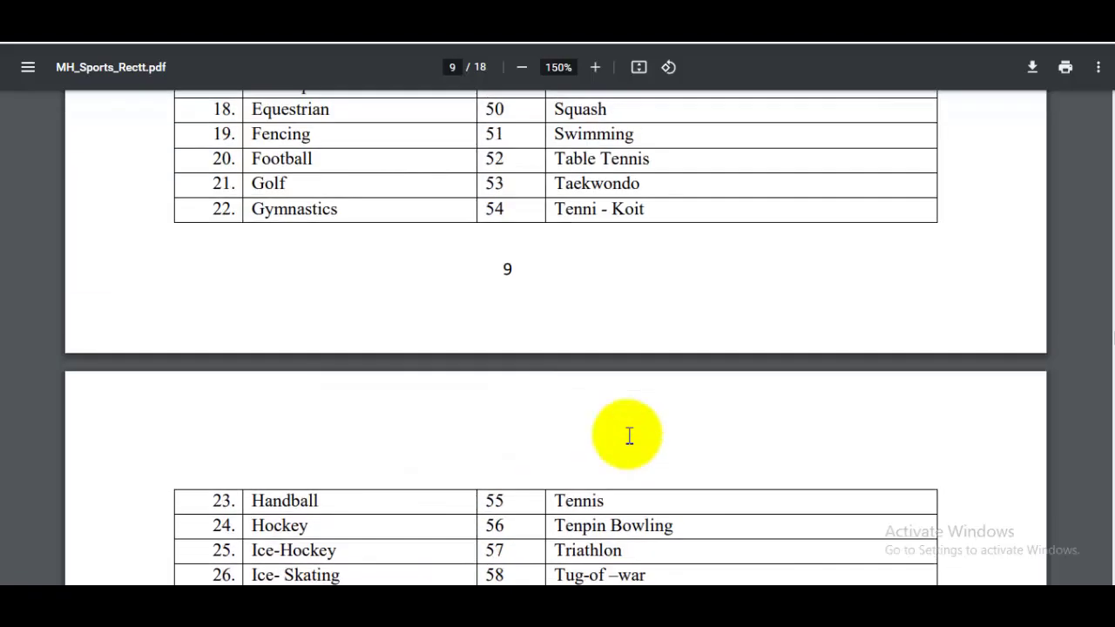
pyautogui.scroll(-1, 629, 436)
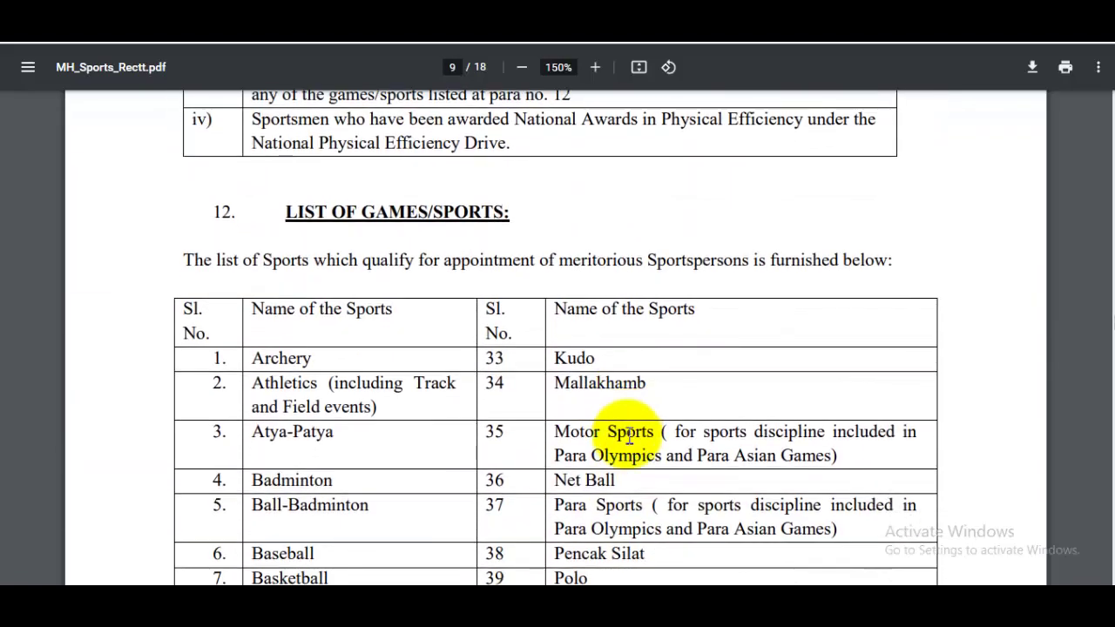
pyautogui.scroll(-4, 629, 435)
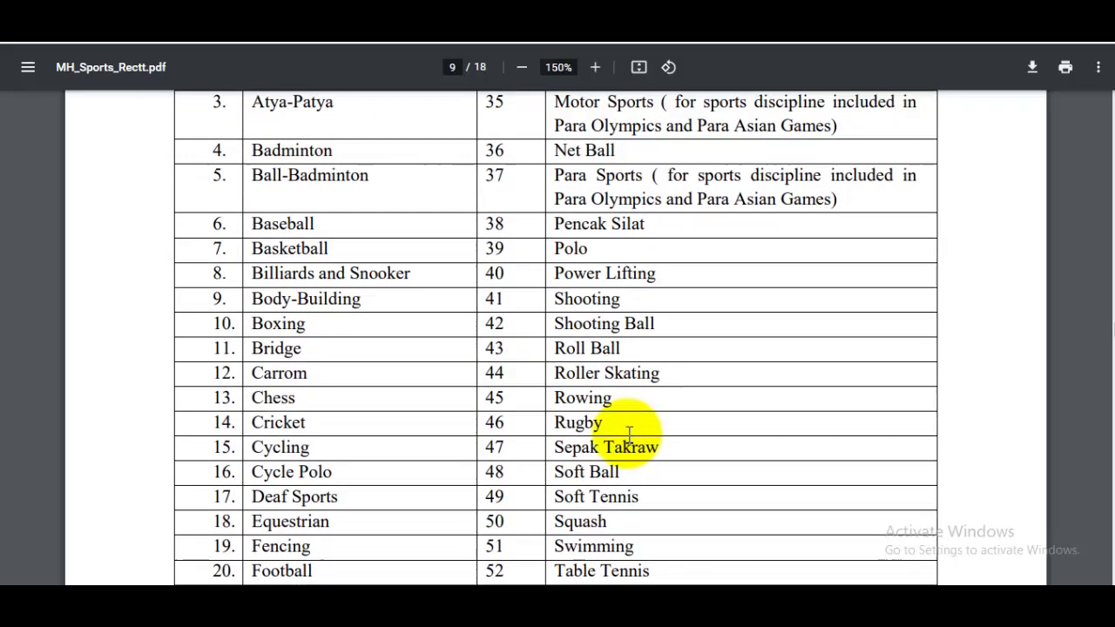
pyautogui.scroll(-1, 584, 413)
pyautogui.scroll(-3, 585, 413)
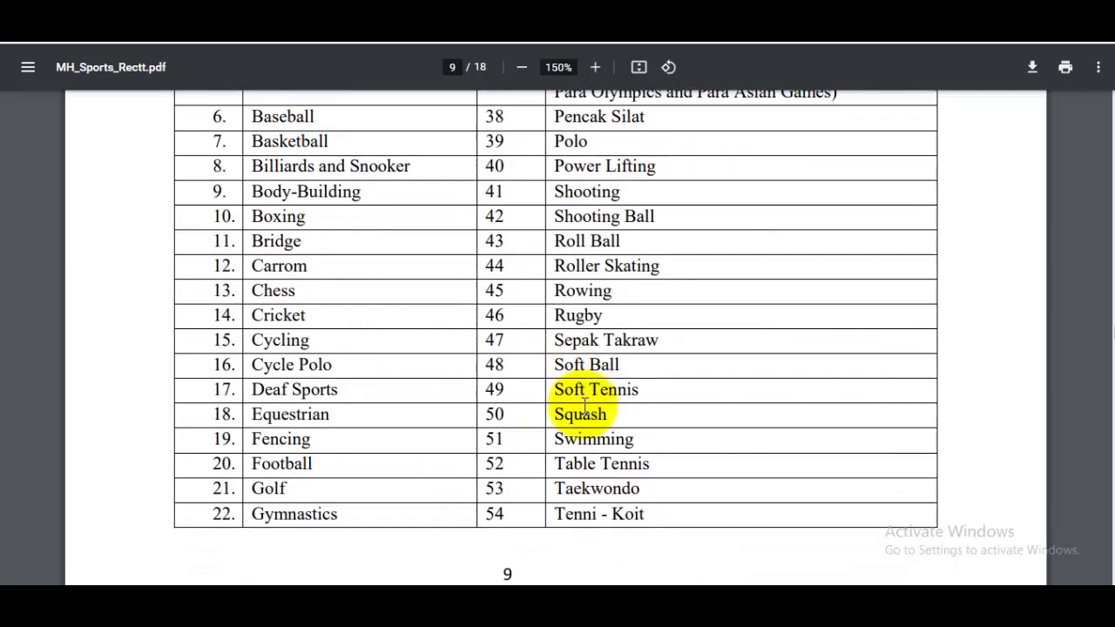
pyautogui.scroll(-7, 605, 392)
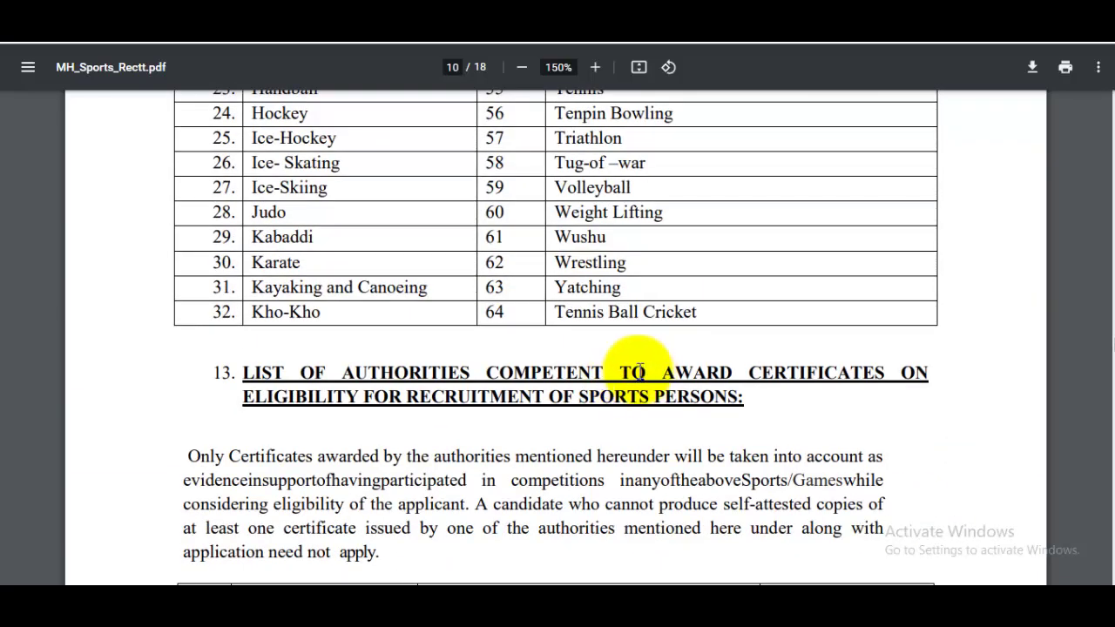
pyautogui.click(613, 5)
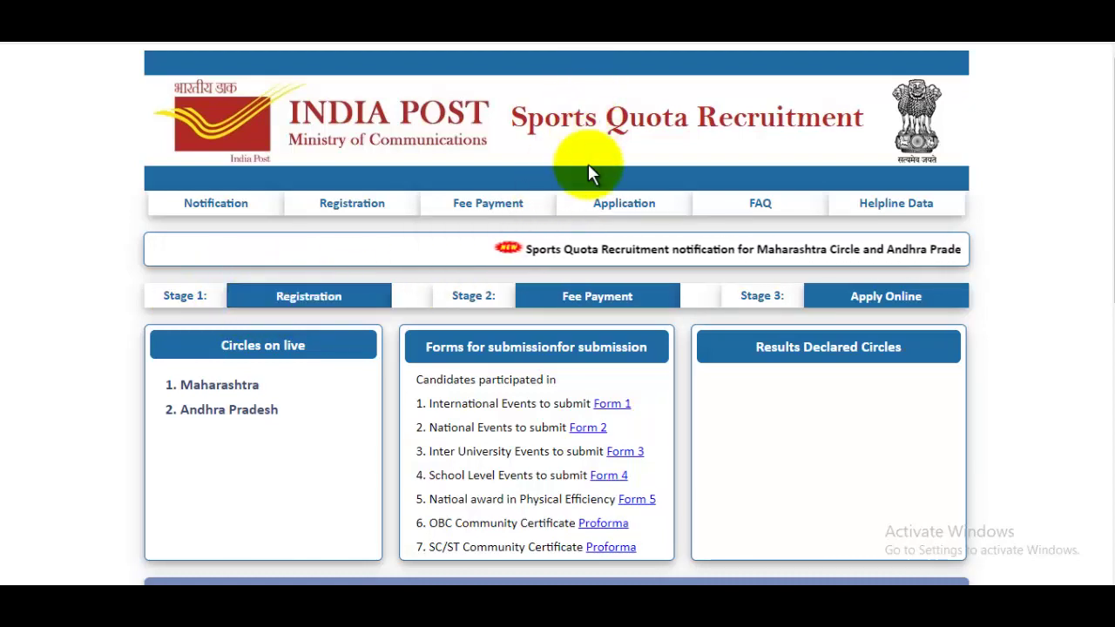
# Step: Open the Stage 2 Registration Form and zoom the page to 125%
pyautogui.click(605, 301)
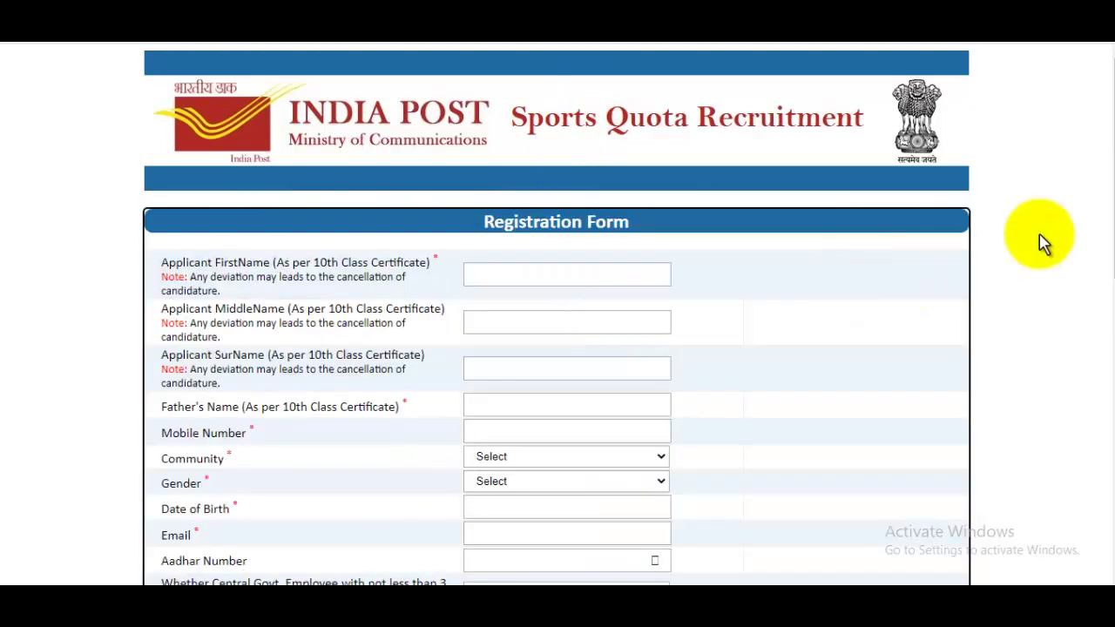
pyautogui.moveTo(1102, 165)
pyautogui.mouseDown()
pyautogui.moveTo(1097, 436)
pyautogui.moveTo(1098, 155)
pyautogui.mouseUp()
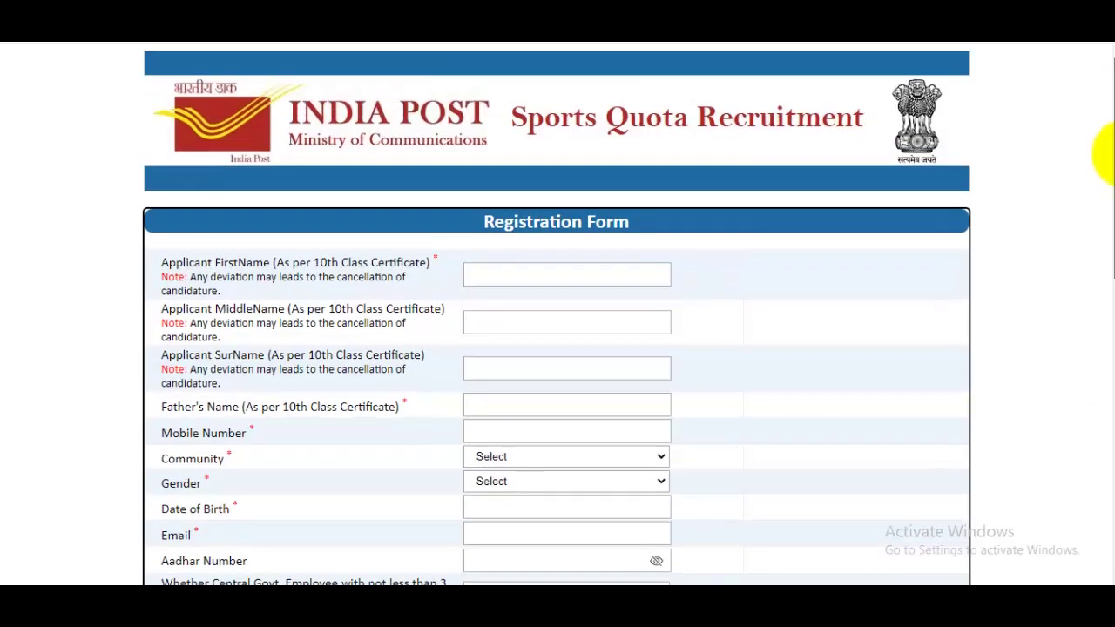
pyautogui.hotkey('ctrl', '+')
pyautogui.hotkey('ctrl', '+')
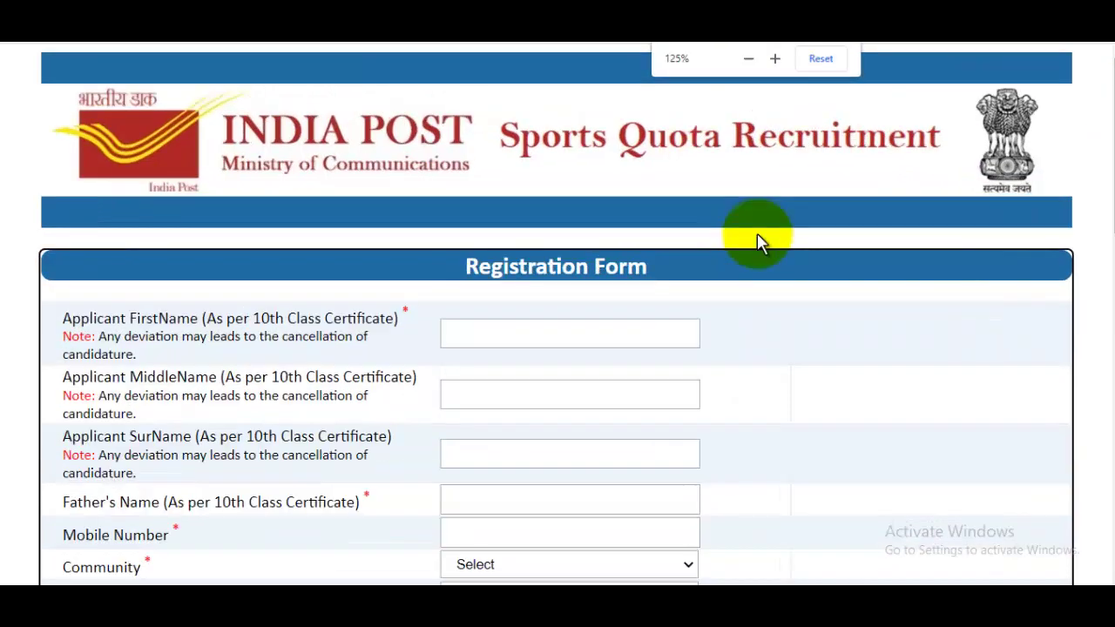
# Step: Enter the applicant's first name, surname and father's name
pyautogui.click(607, 331)
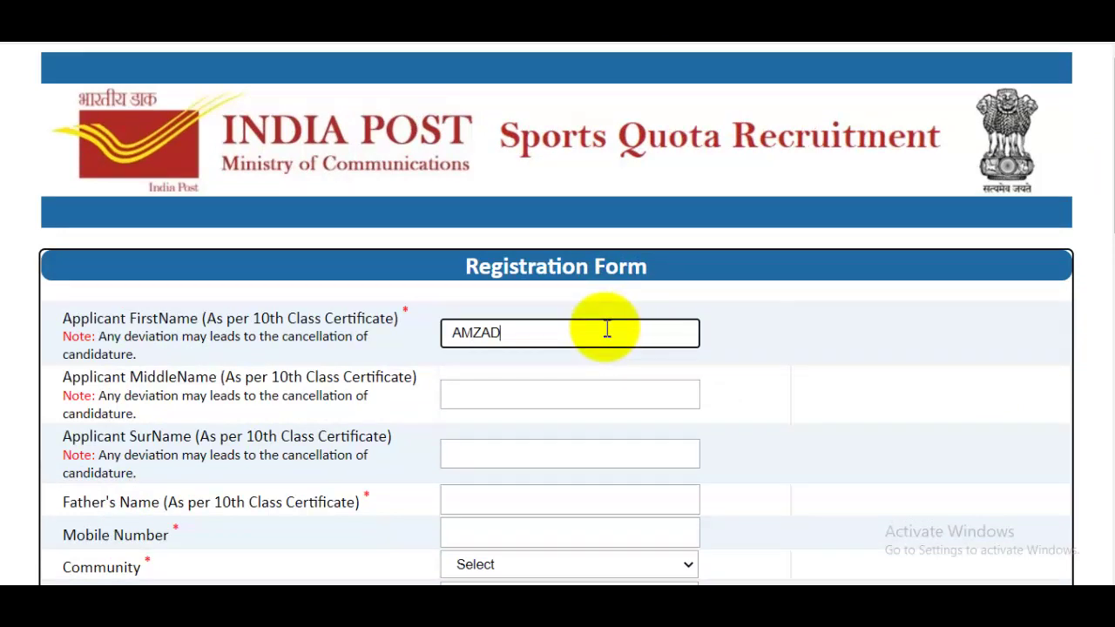
pyautogui.click(519, 384)
pyautogui.scroll(-1, 519, 384)
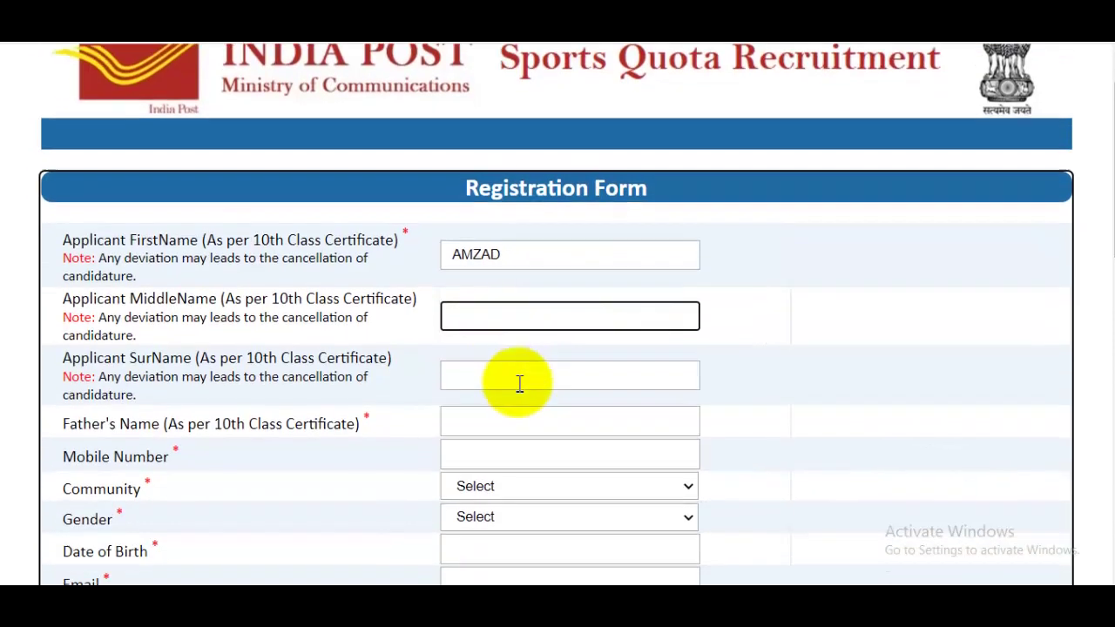
pyautogui.click(519, 384)
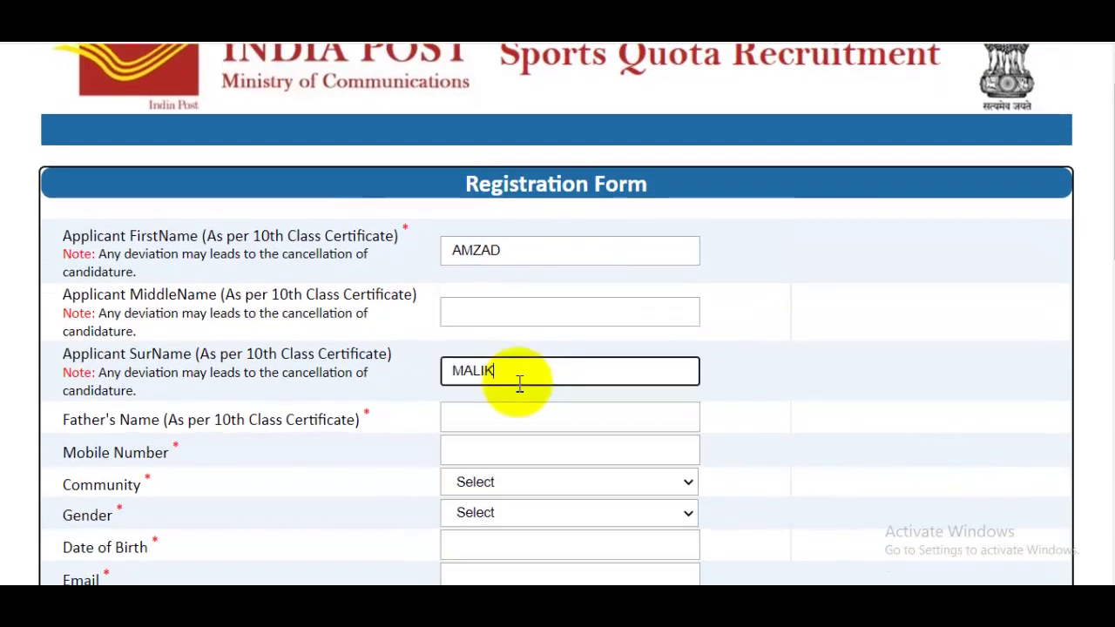
pyautogui.scroll(-2, 519, 384)
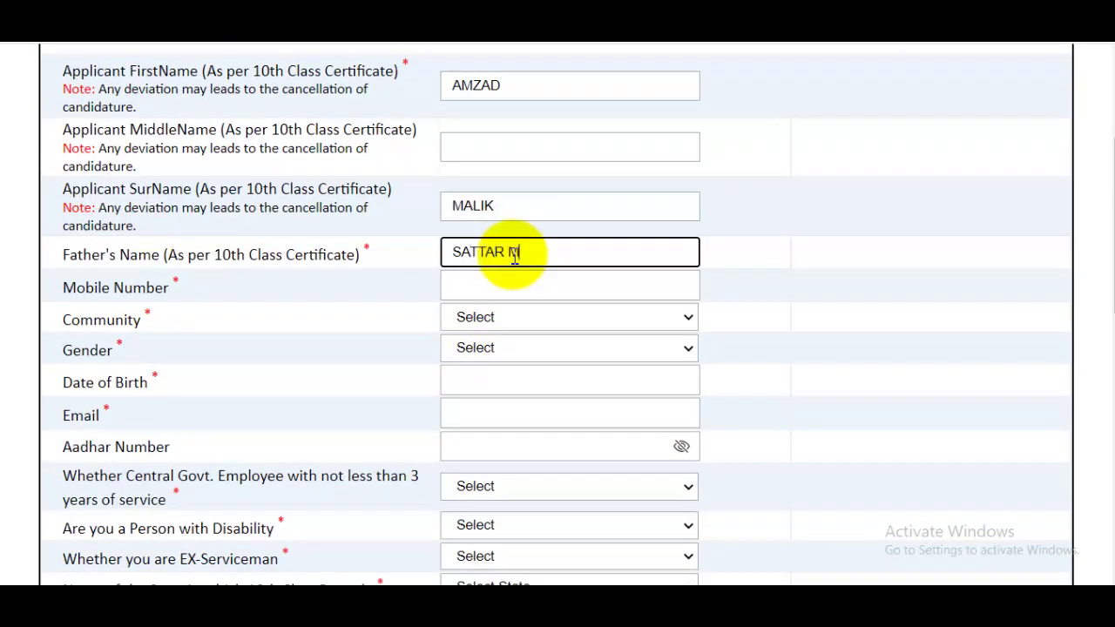
pyautogui.click(533, 291)
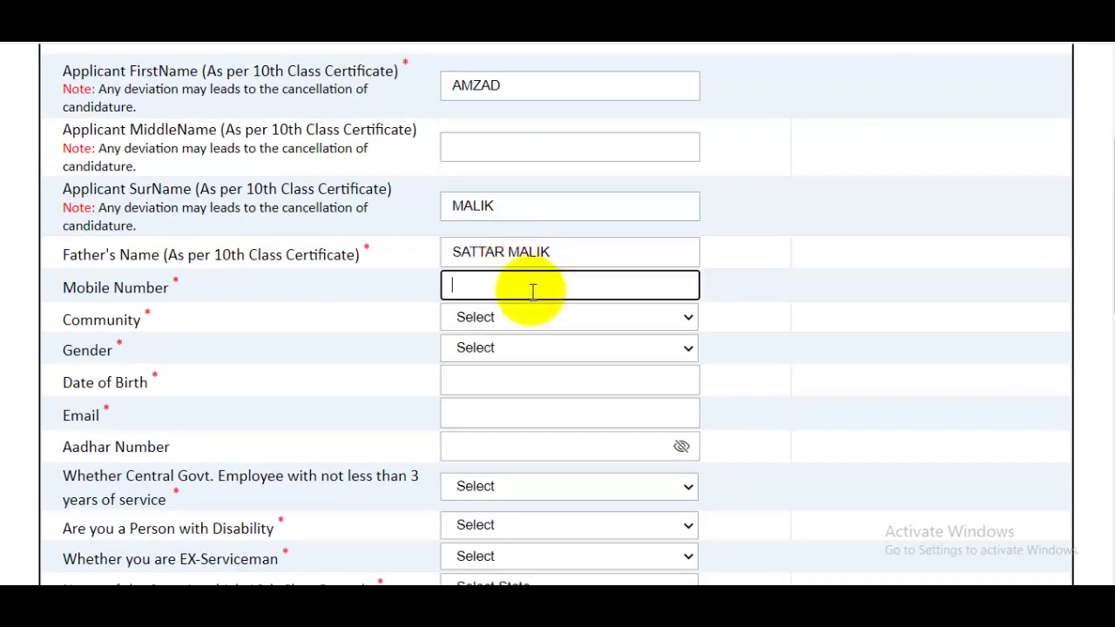
pyautogui.click(536, 317)
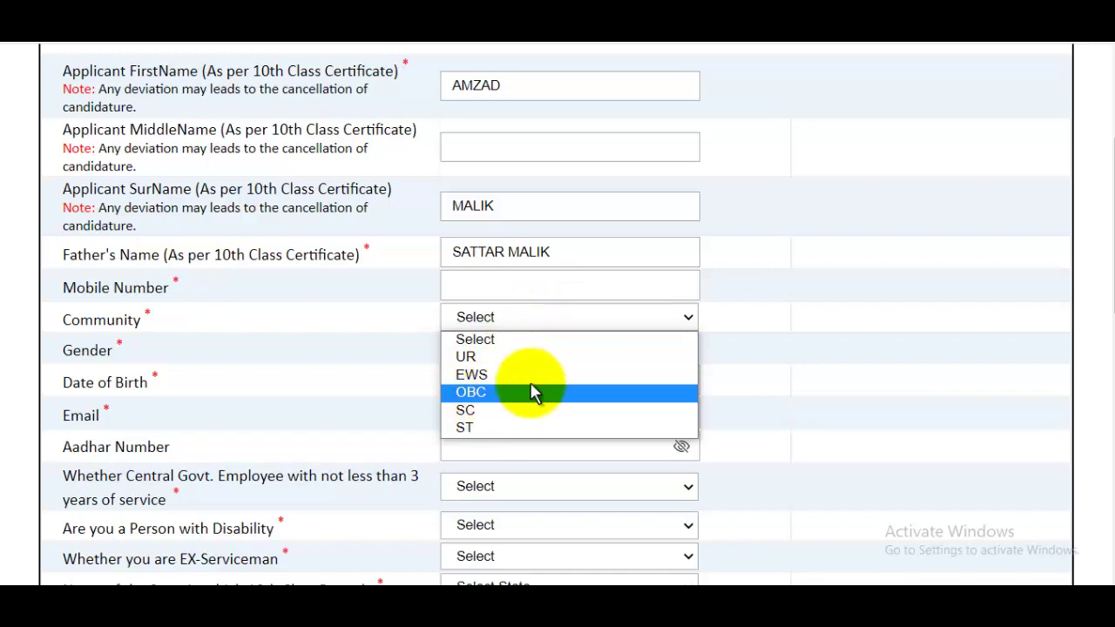
pyautogui.click(897, 344)
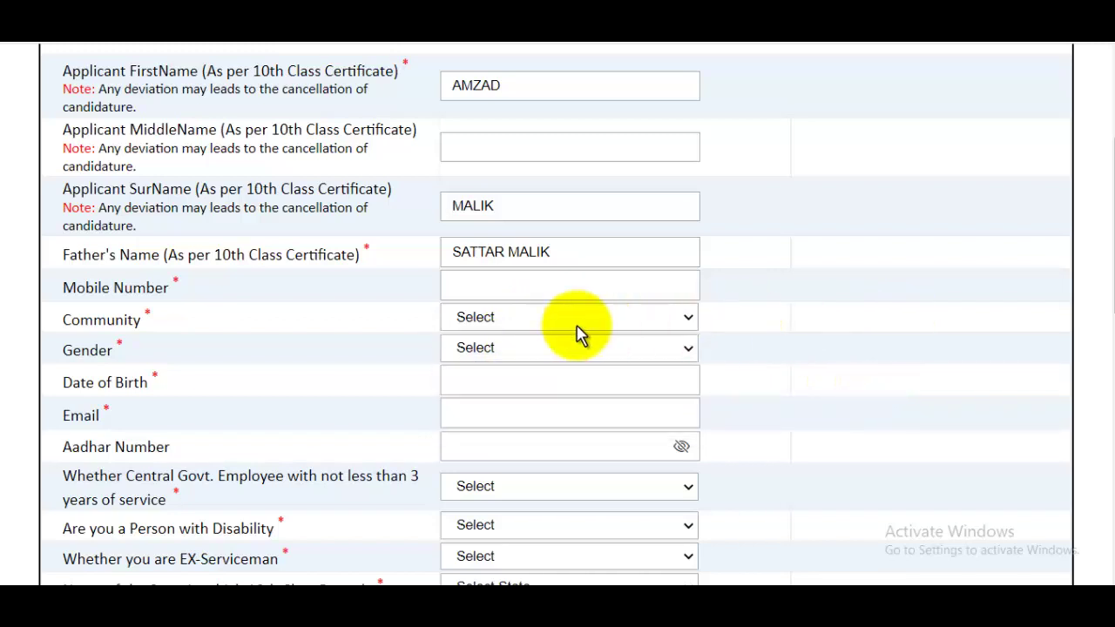
pyautogui.scroll(-1, 575, 331)
pyautogui.click(512, 271)
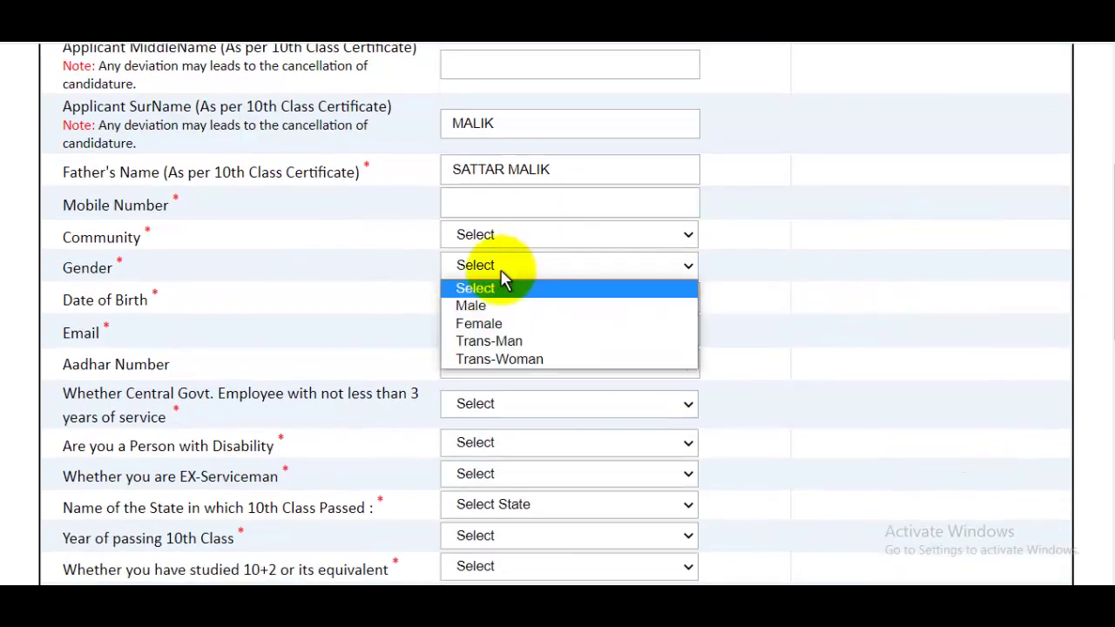
pyautogui.click(497, 305)
pyautogui.click(497, 303)
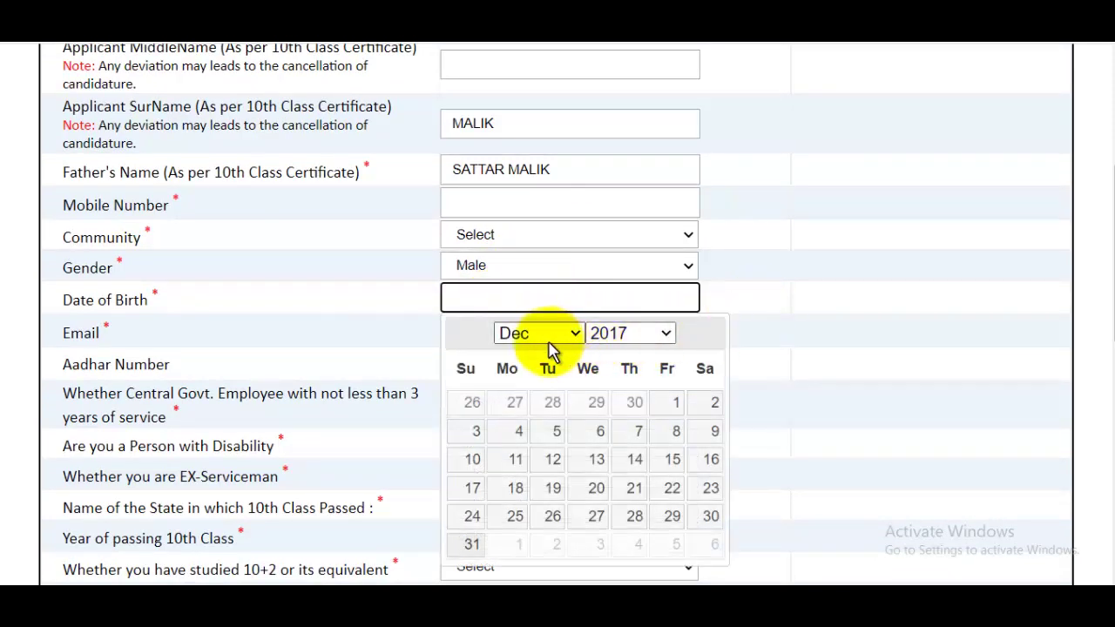
pyautogui.click(558, 338)
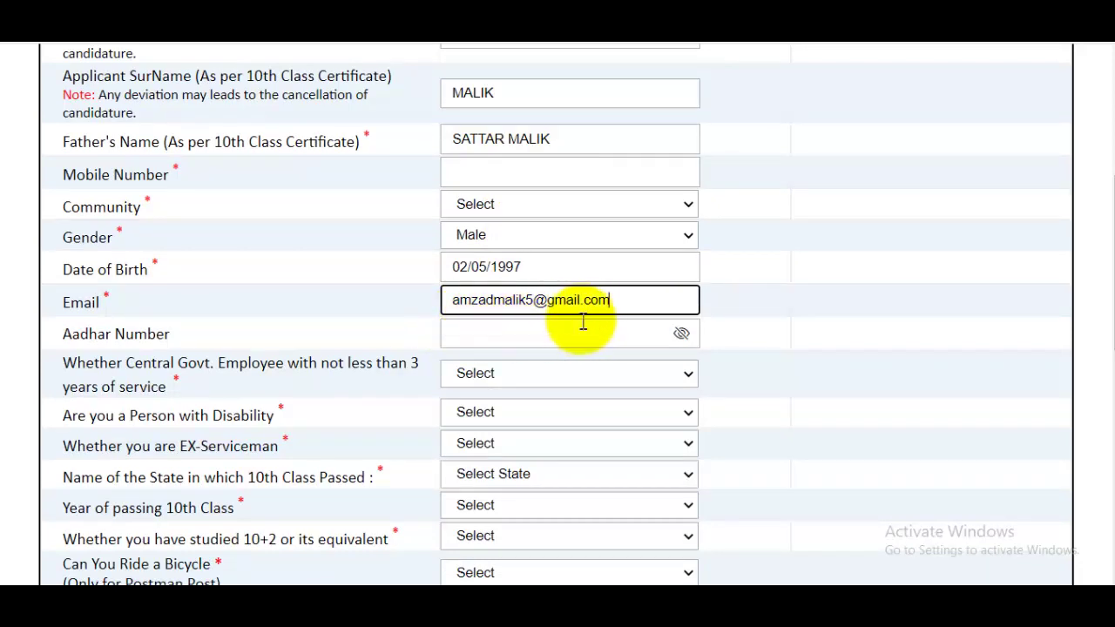
pyautogui.click(549, 335)
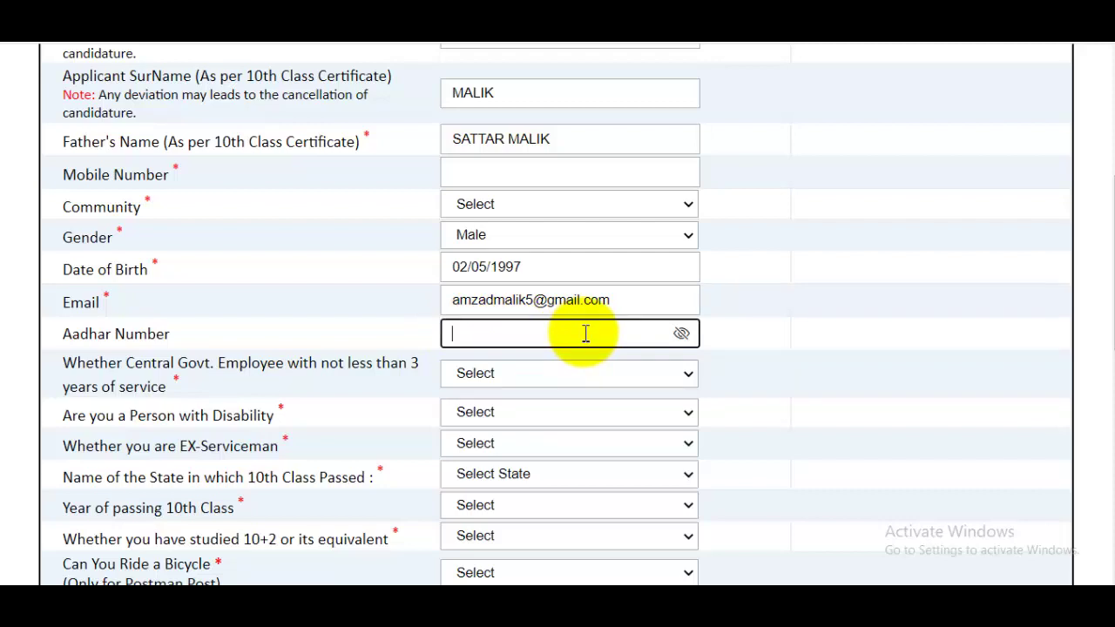
pyautogui.scroll(-2, 585, 334)
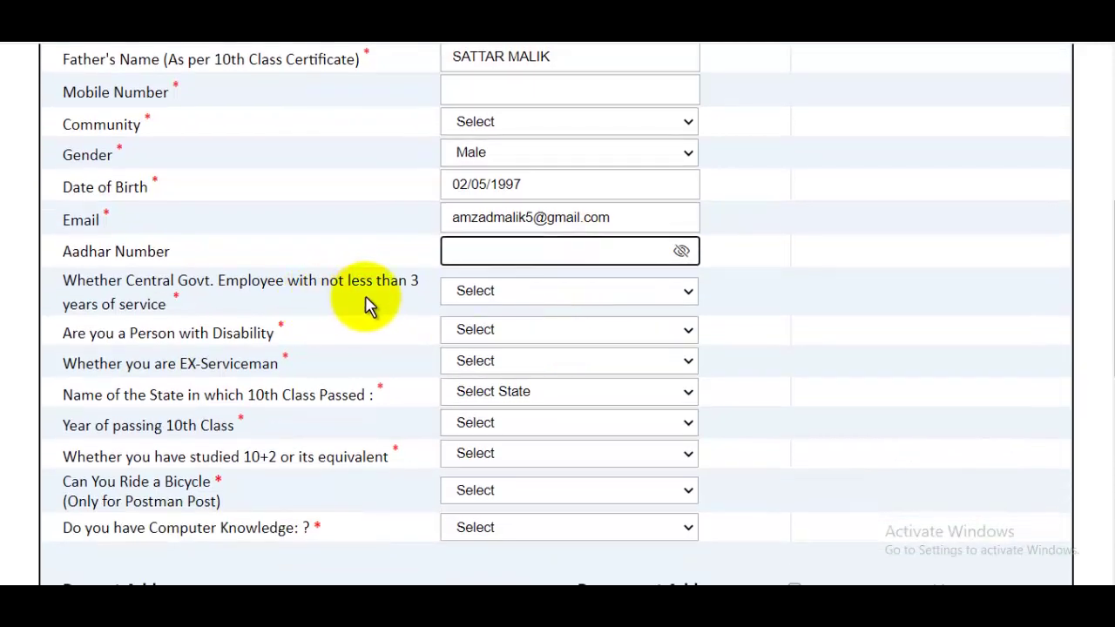
# Step: Answer No to the Central Govt. Employee and Person with Disability questions
pyautogui.click(514, 296)
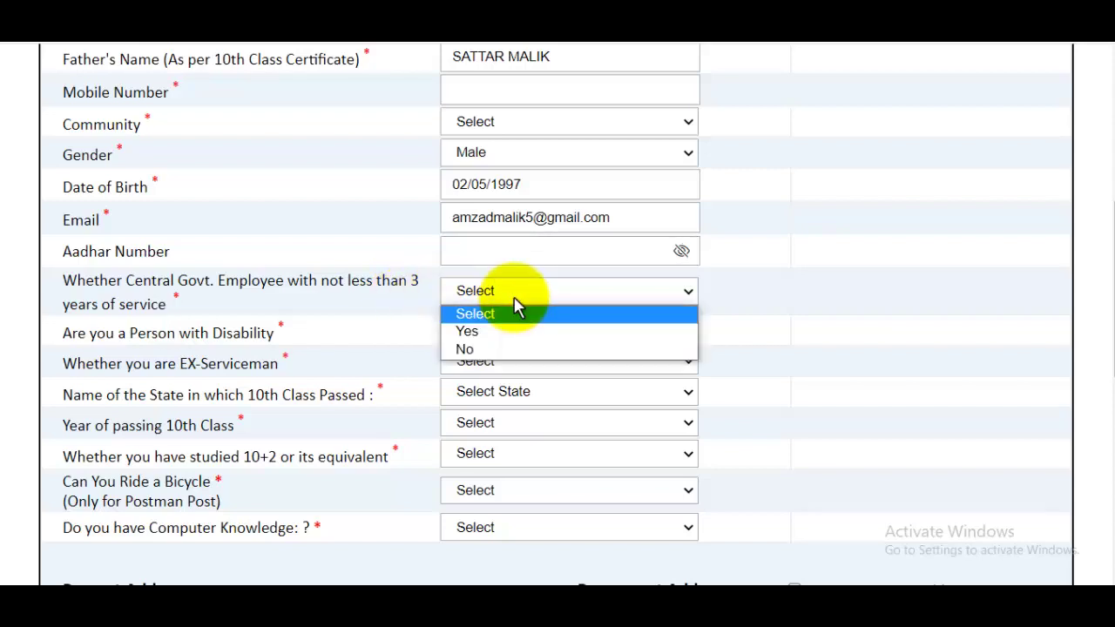
pyautogui.click(475, 348)
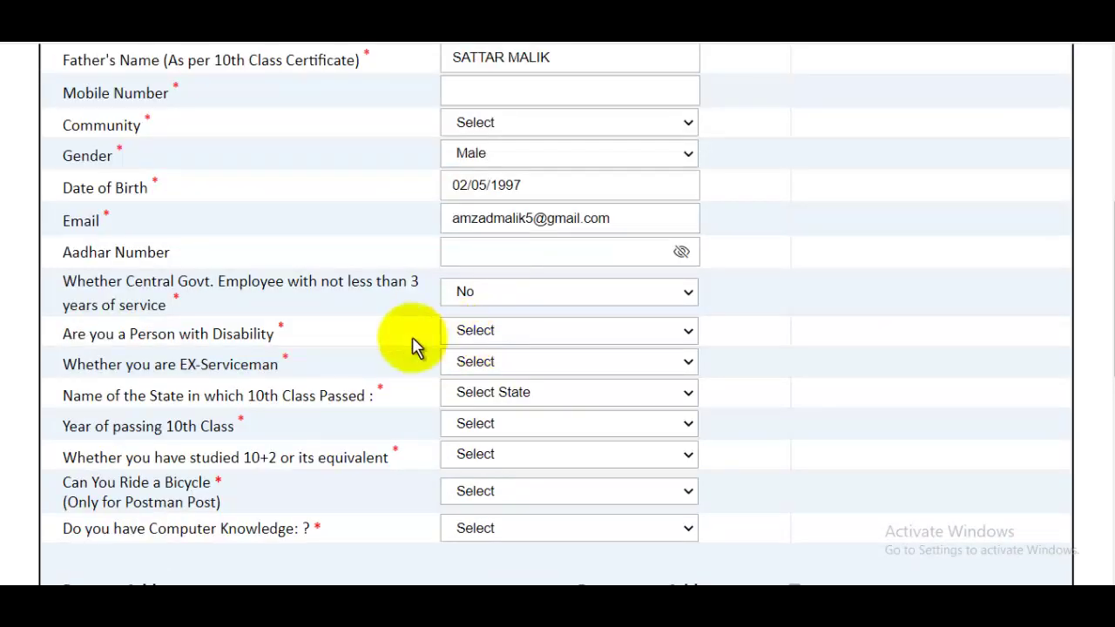
pyautogui.click(501, 335)
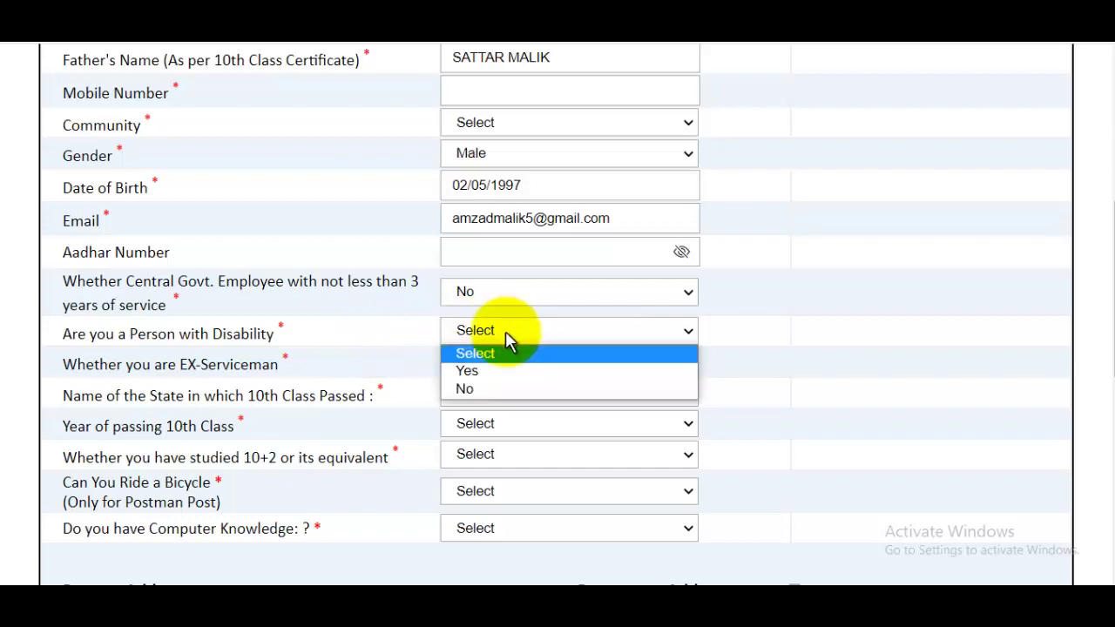
pyautogui.click(474, 390)
pyautogui.scroll(5, 485, 386)
pyautogui.scroll(-7, 505, 386)
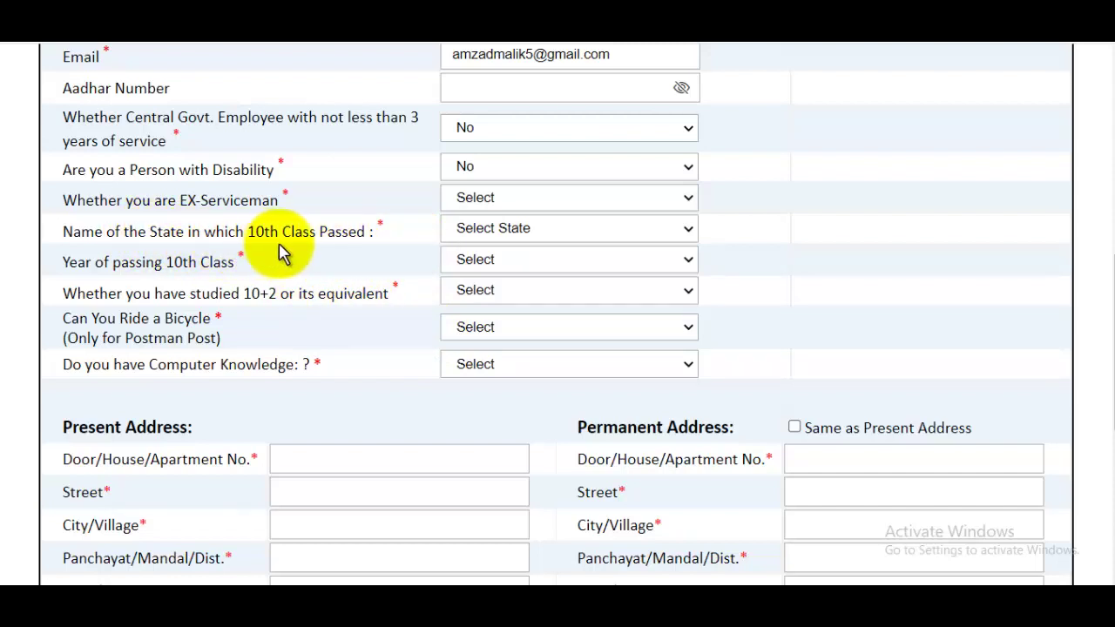
# Step: Set the 10th class state to Maharashtra and passing year to 2013
pyautogui.click(486, 232)
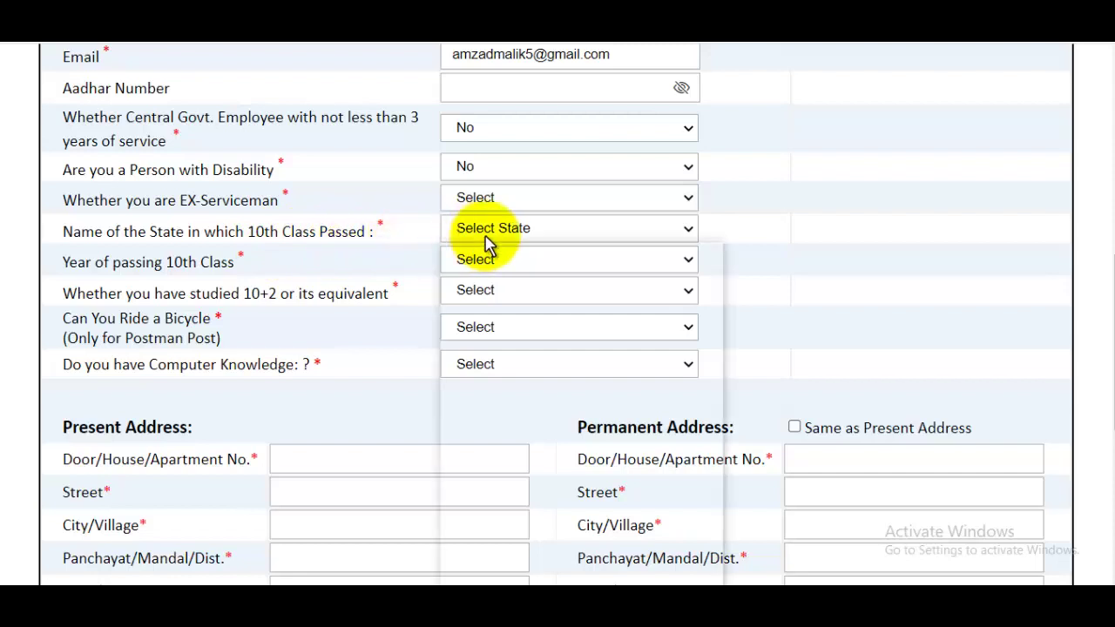
pyautogui.press('m')
pyautogui.press('m')
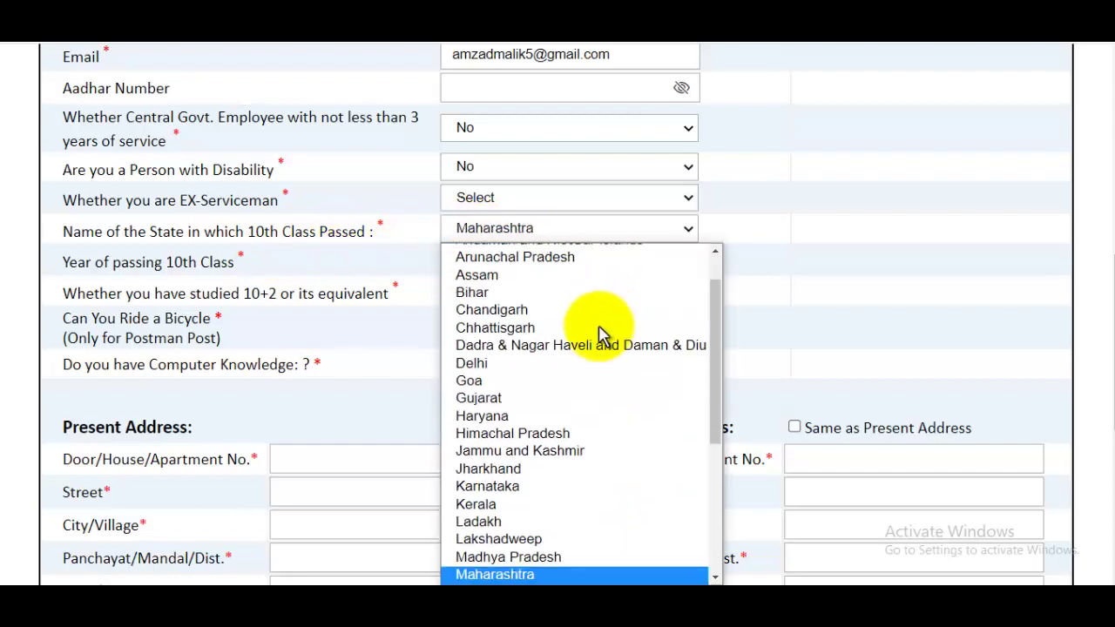
pyautogui.click(523, 574)
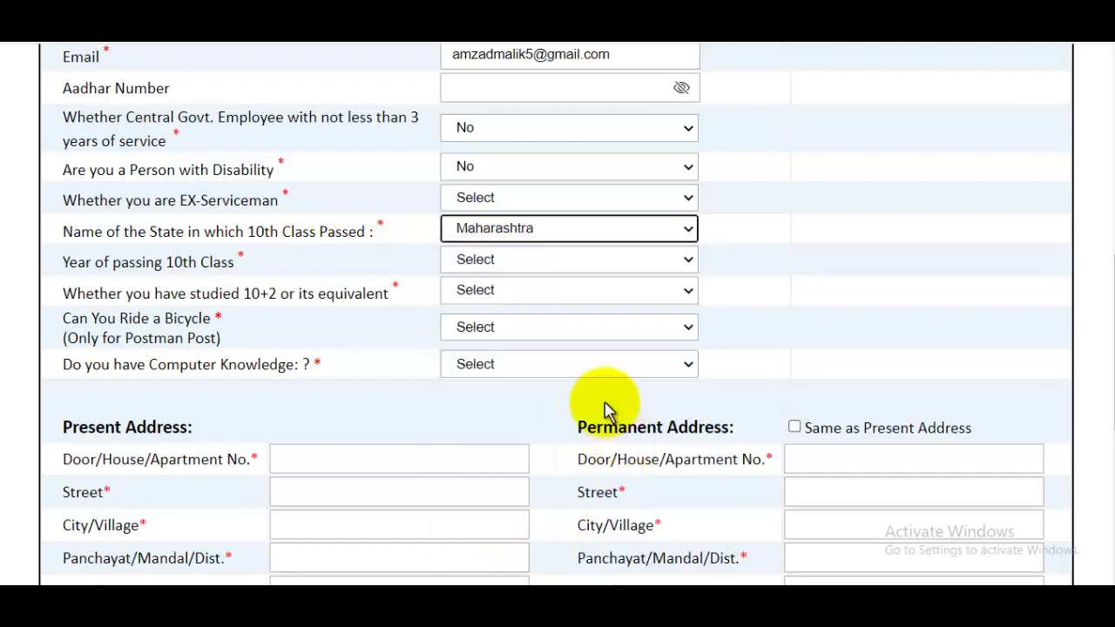
pyautogui.click(533, 261)
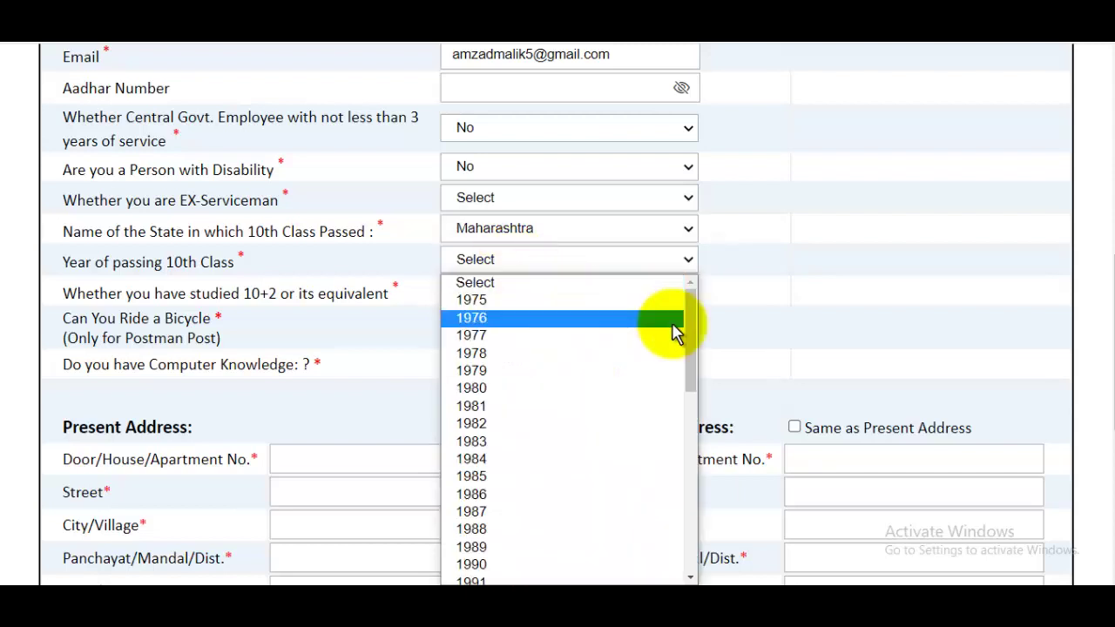
pyautogui.moveTo(689, 345); pyautogui.dragTo(690, 469)
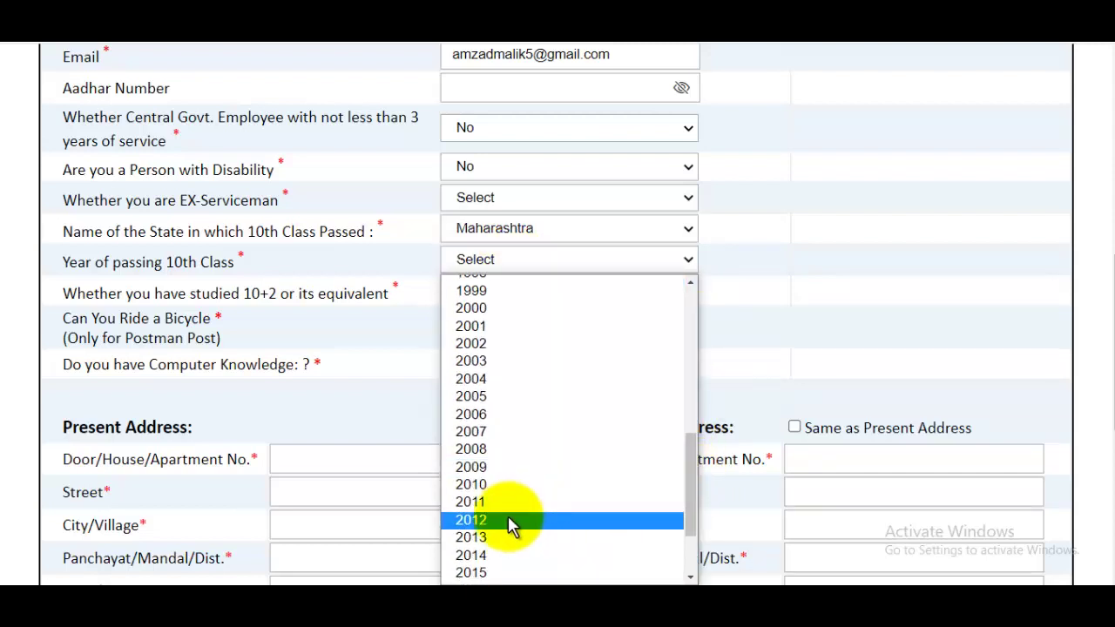
pyautogui.click(492, 543)
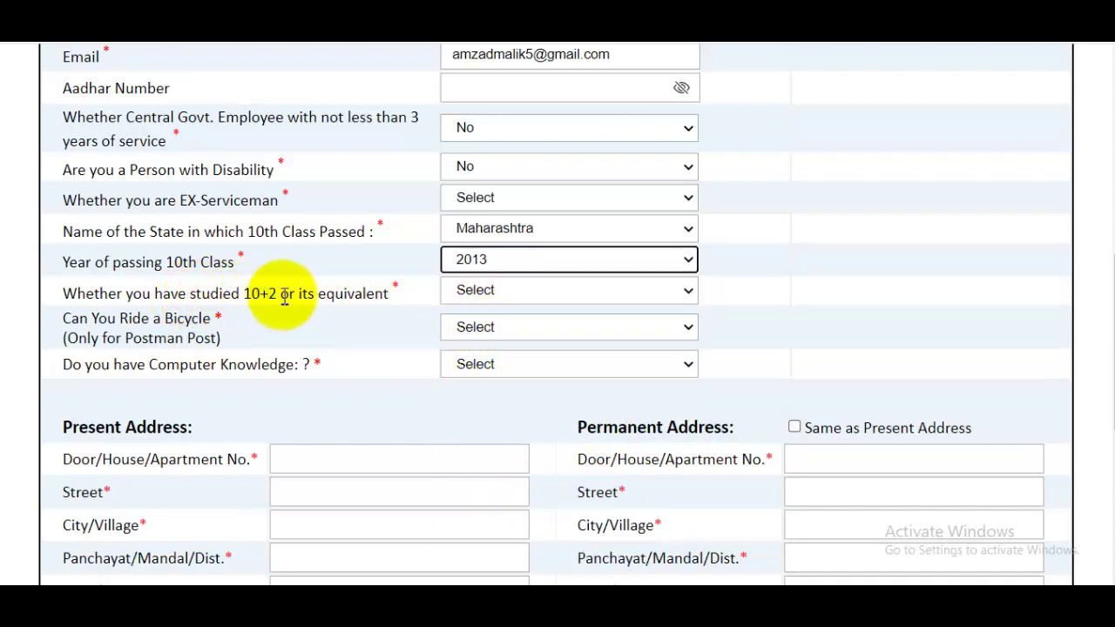
# Step: Answer Yes to studying 10+2, with state Maharashtra and passing year 2015
pyautogui.click(505, 296)
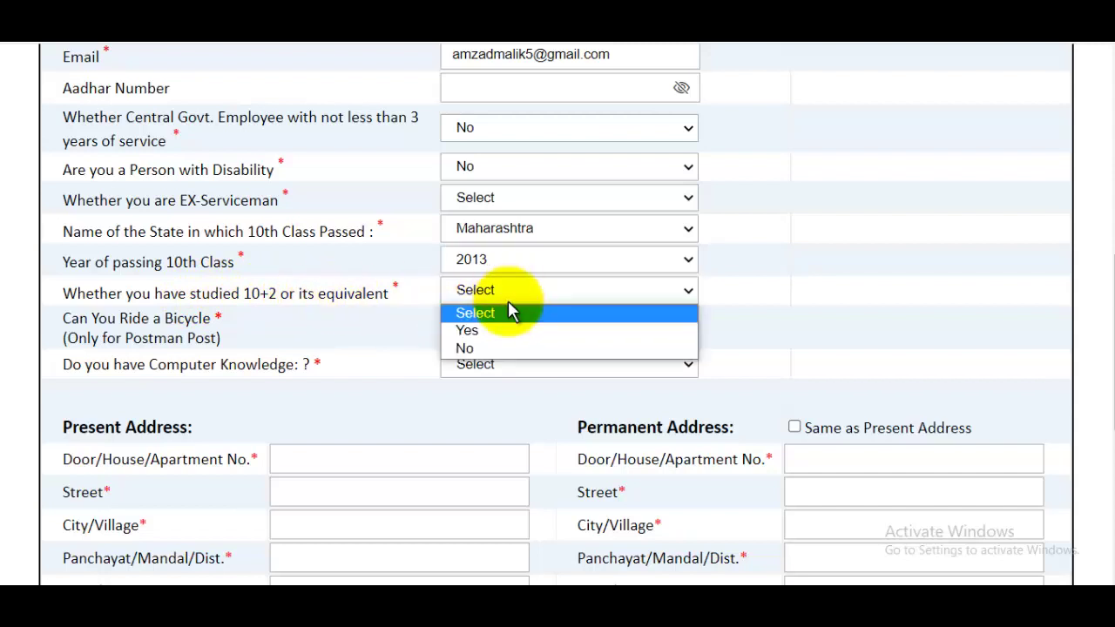
pyautogui.click(486, 340)
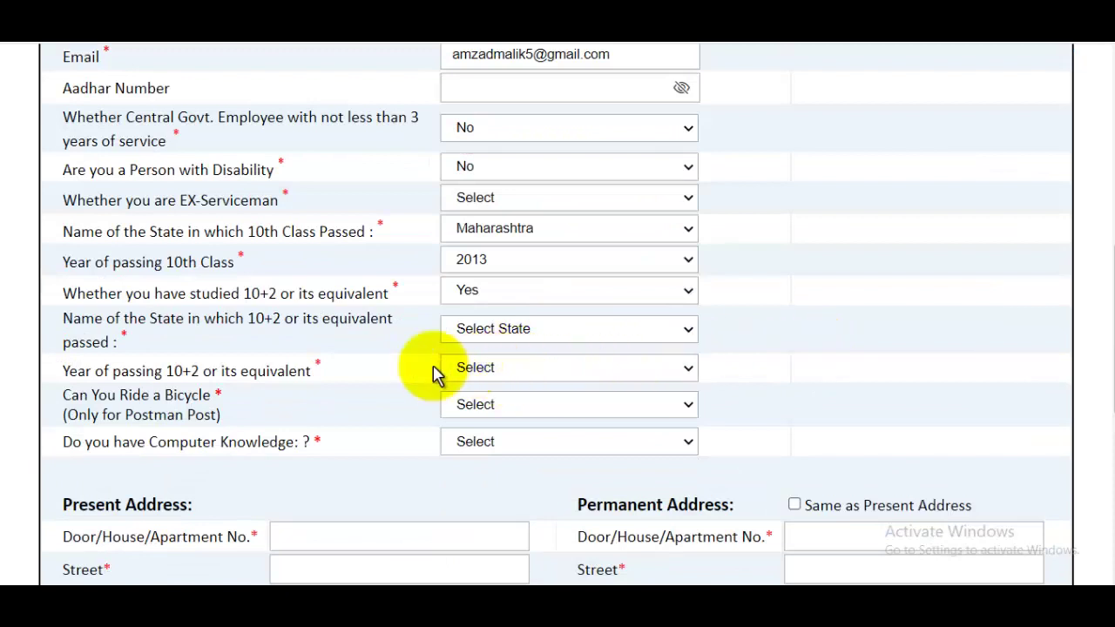
pyautogui.click(503, 336)
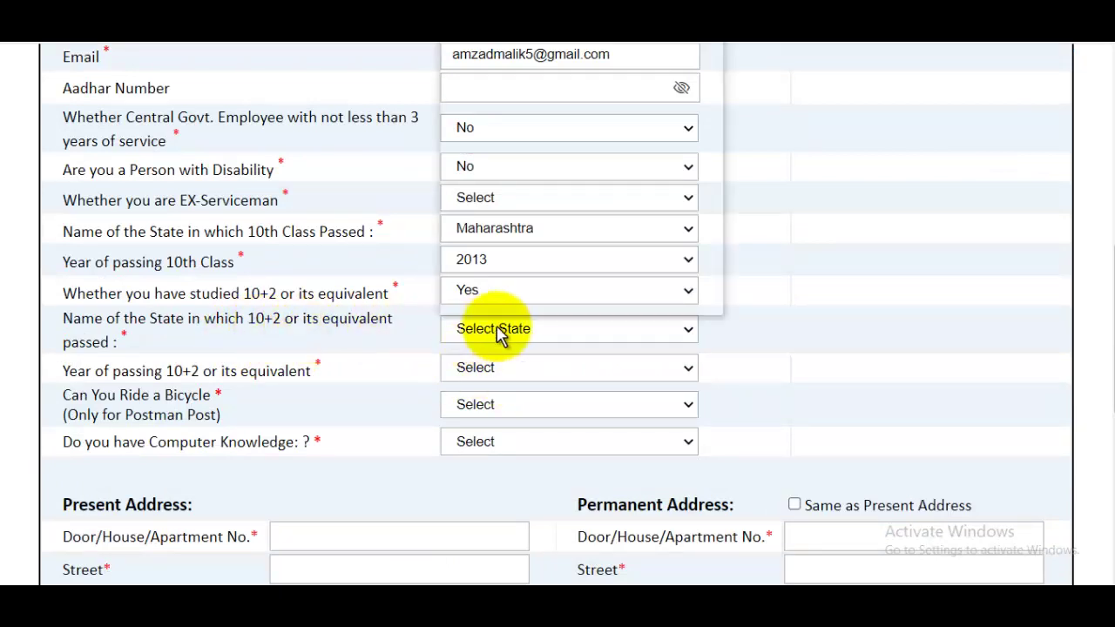
pyautogui.moveTo(723, 138); pyautogui.dragTo(705, 261)
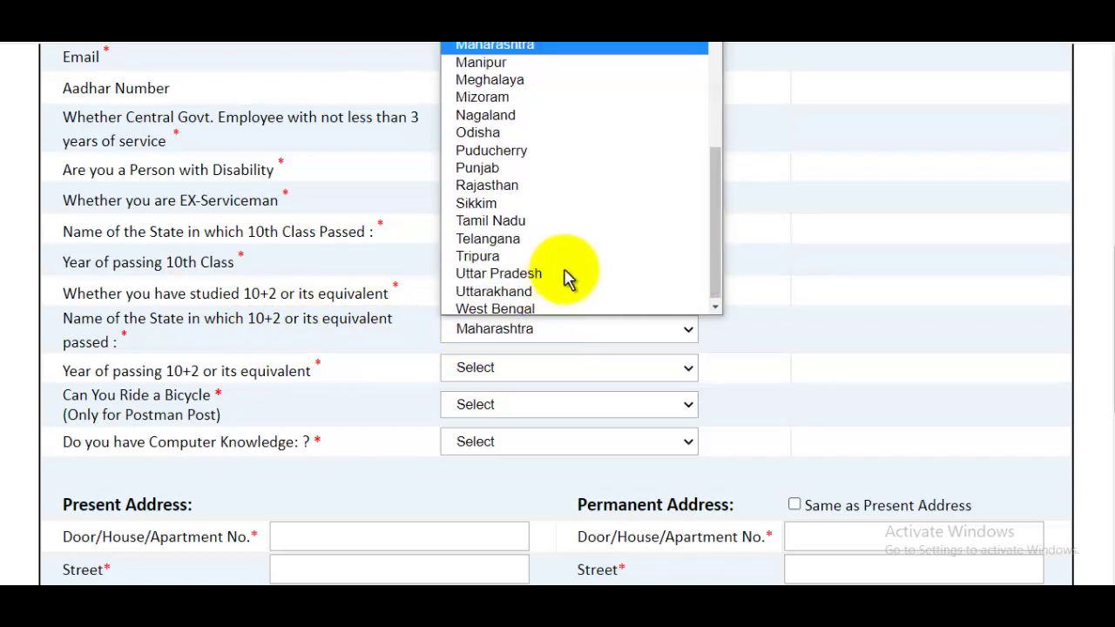
pyautogui.click(522, 47)
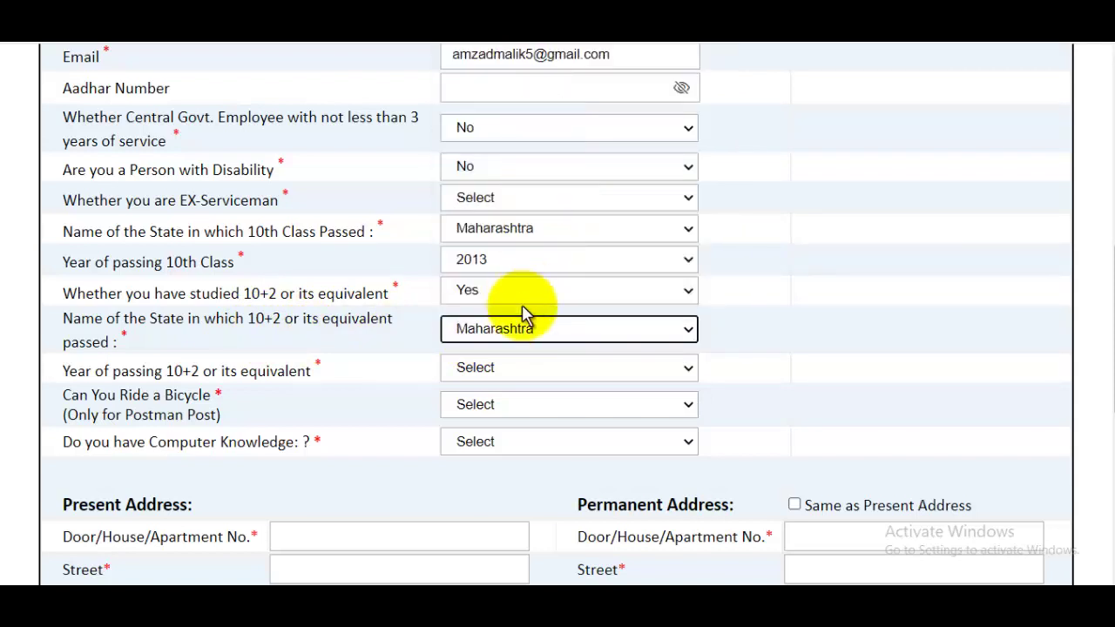
pyautogui.click(490, 373)
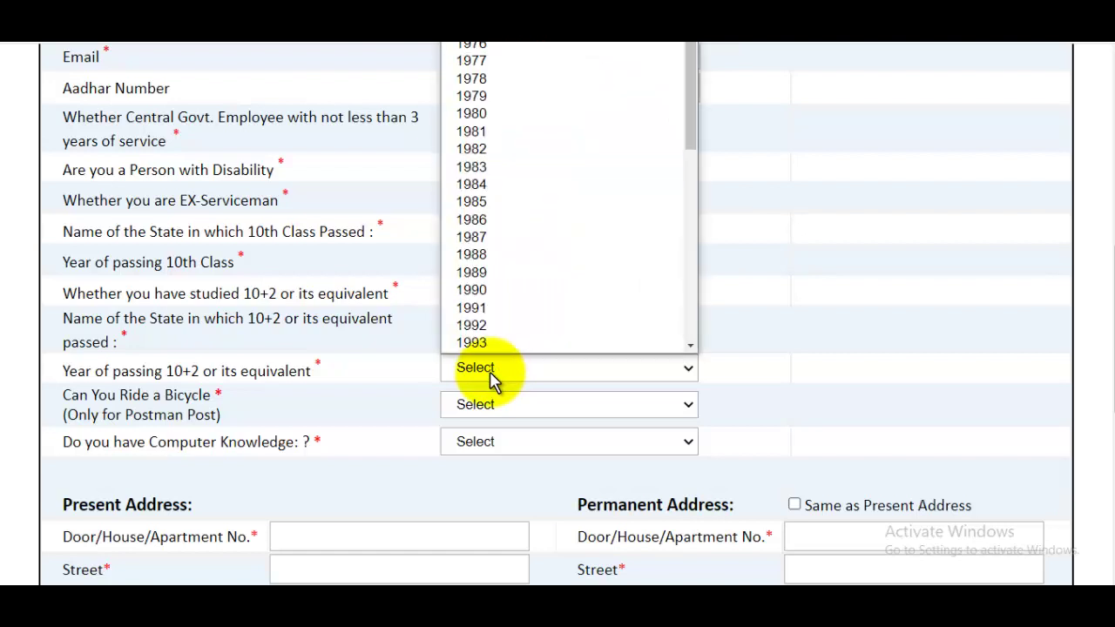
pyautogui.moveTo(689, 88); pyautogui.dragTo(673, 248)
pyautogui.click(492, 317)
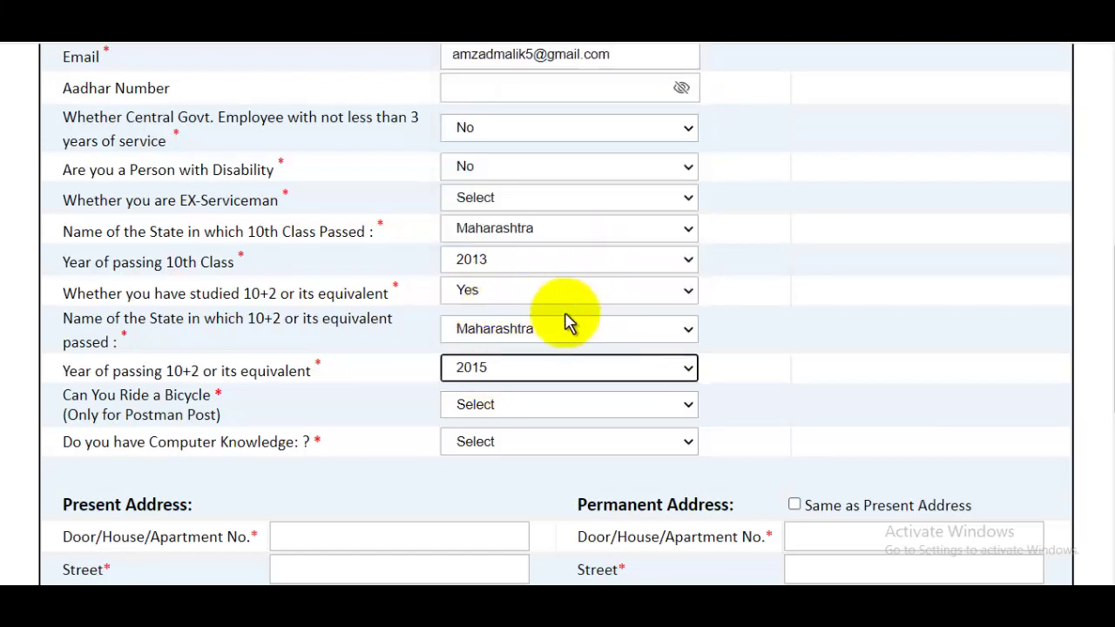
# Step: Answer Yes to bicycle riding and to computer knowledge
pyautogui.click(496, 406)
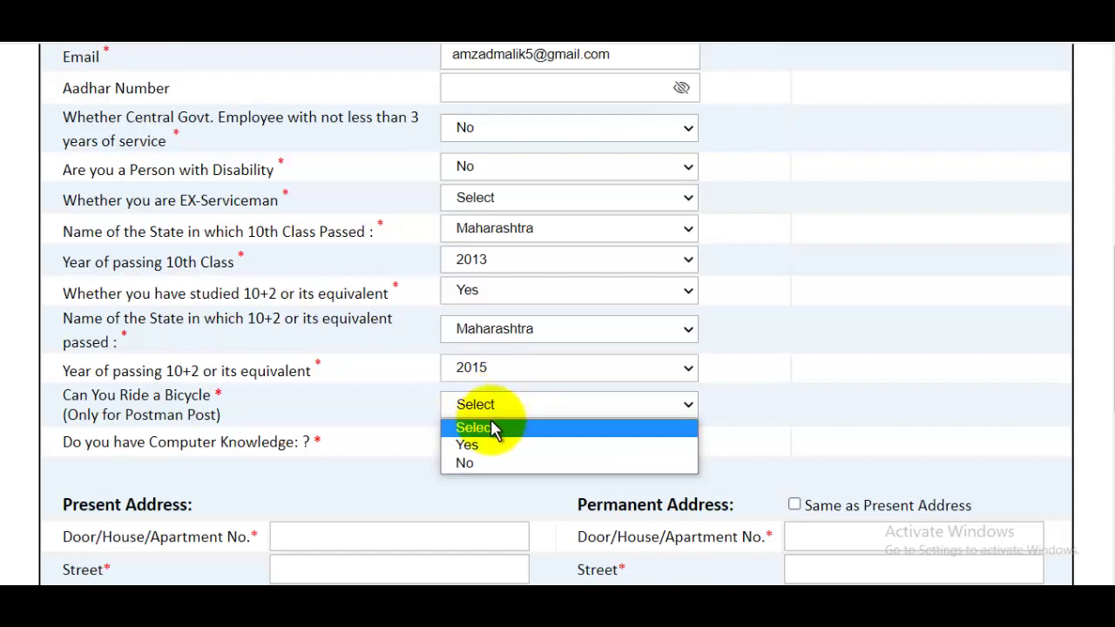
pyautogui.click(471, 445)
pyautogui.scroll(10, 552, 416)
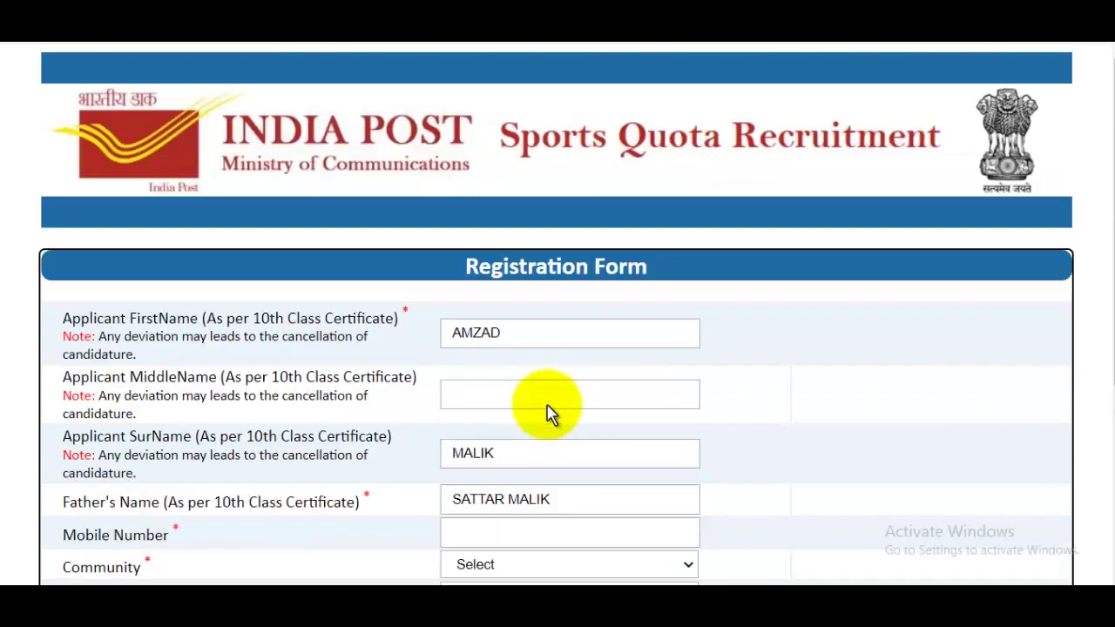
pyautogui.scroll(-10, 547, 410)
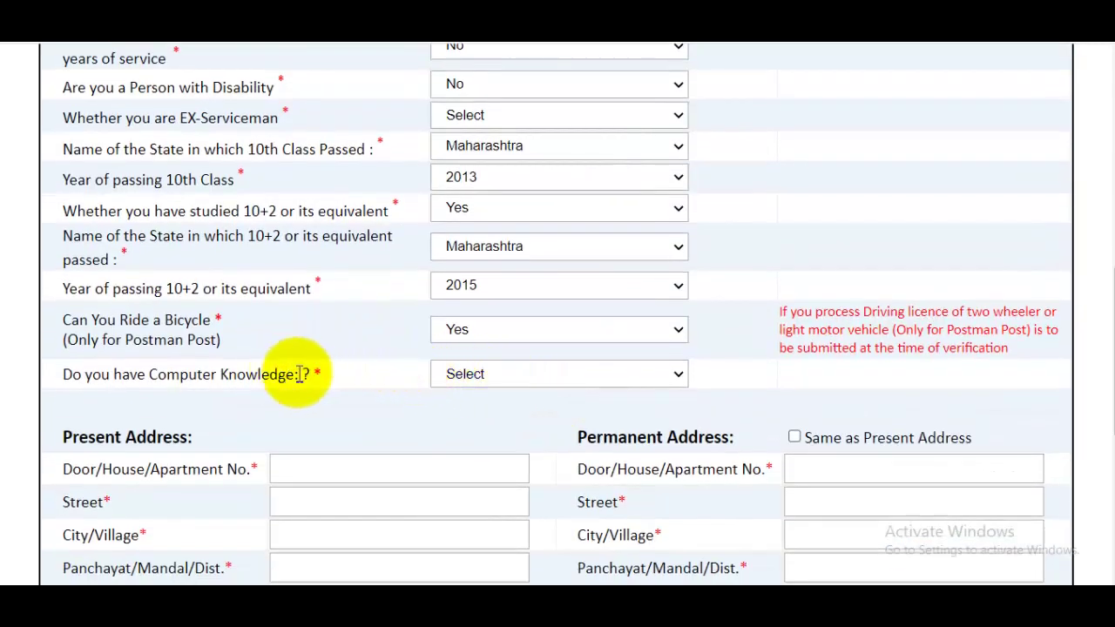
pyautogui.click(473, 371)
pyautogui.click(462, 413)
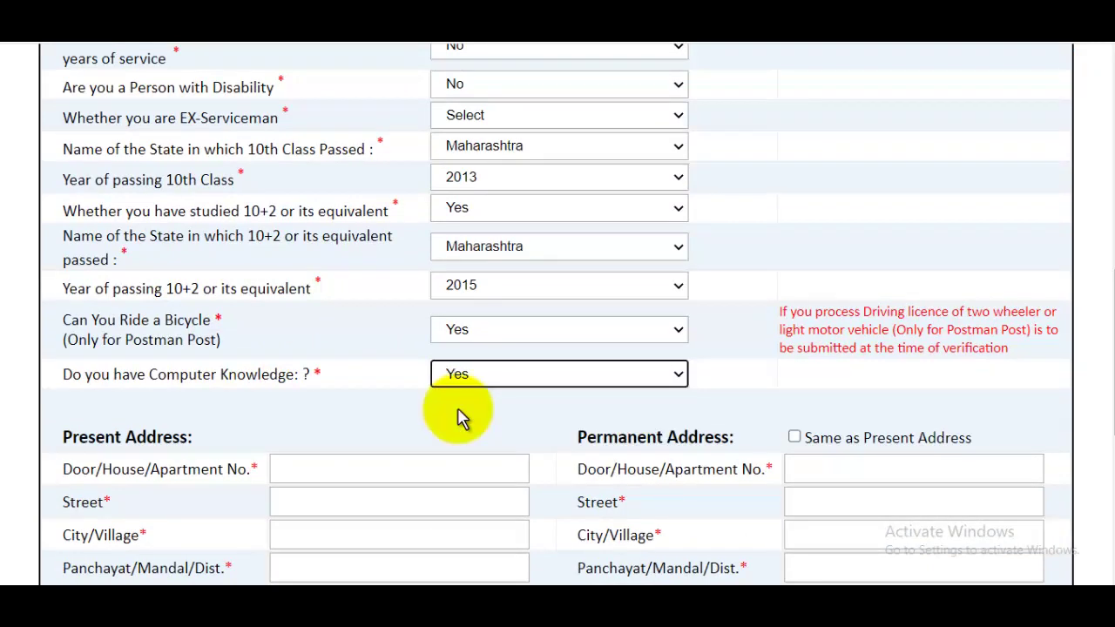
pyautogui.scroll(-2, 755, 270)
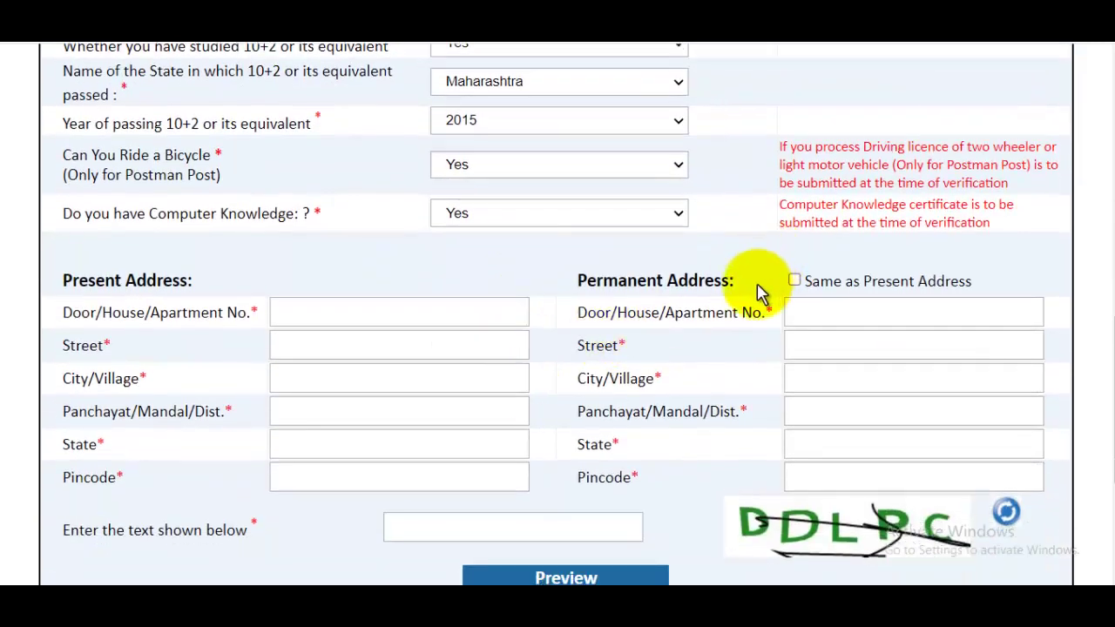
# Step: Fill in the present address: house number, street, city/village, Panchayat/Mandal/Dist., state and pincode
pyautogui.click(404, 312)
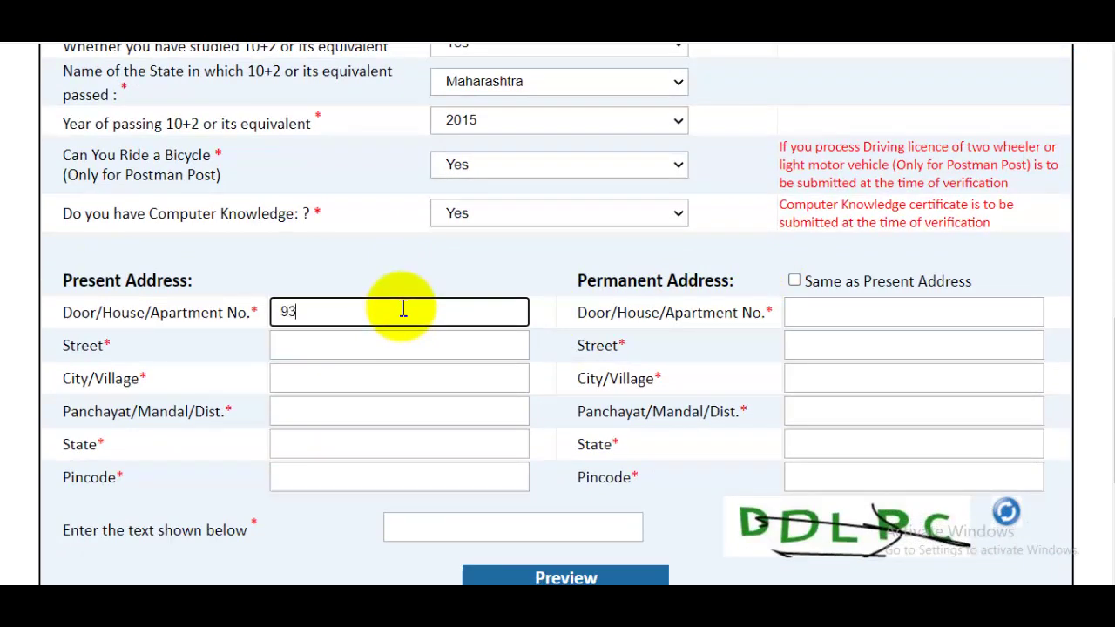
pyautogui.click(391, 345)
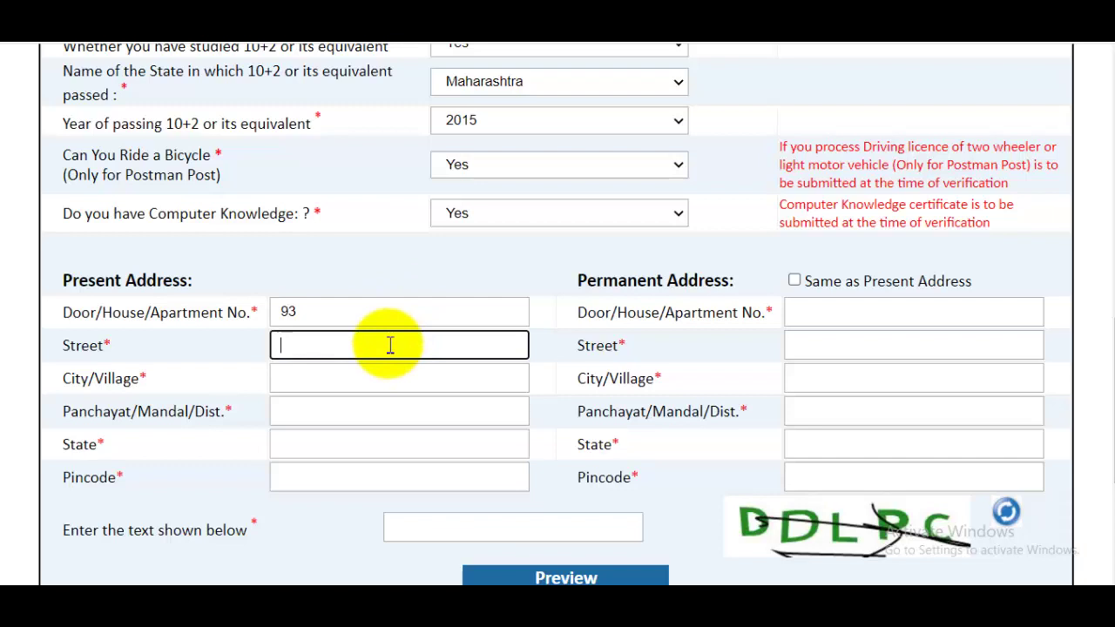
pyautogui.click(361, 382)
pyautogui.click(362, 405)
pyautogui.click(340, 452)
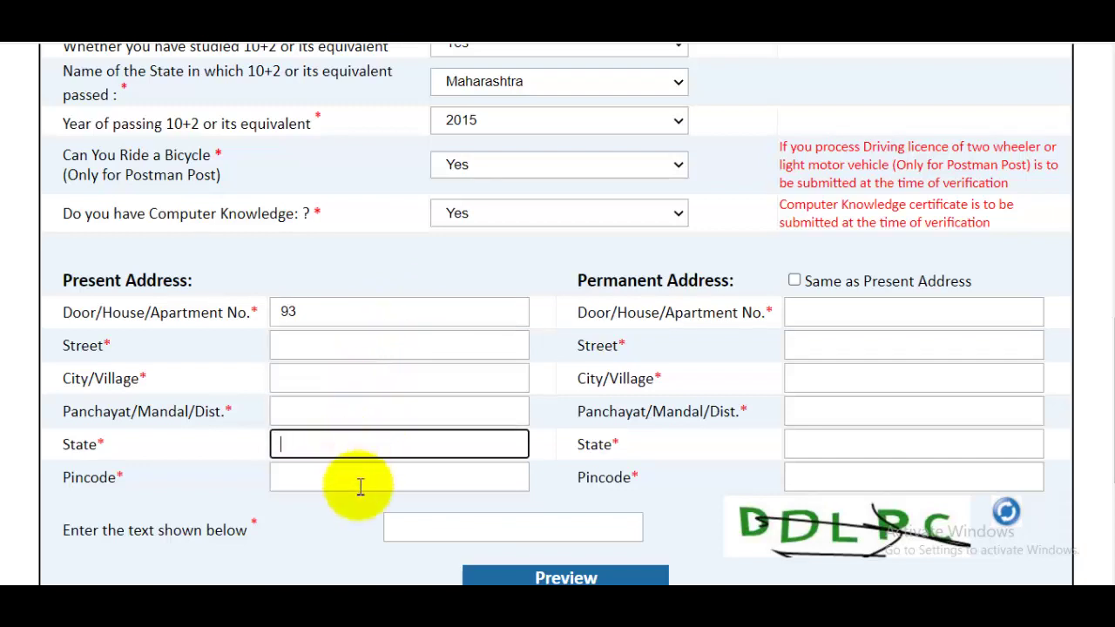
pyautogui.click(357, 484)
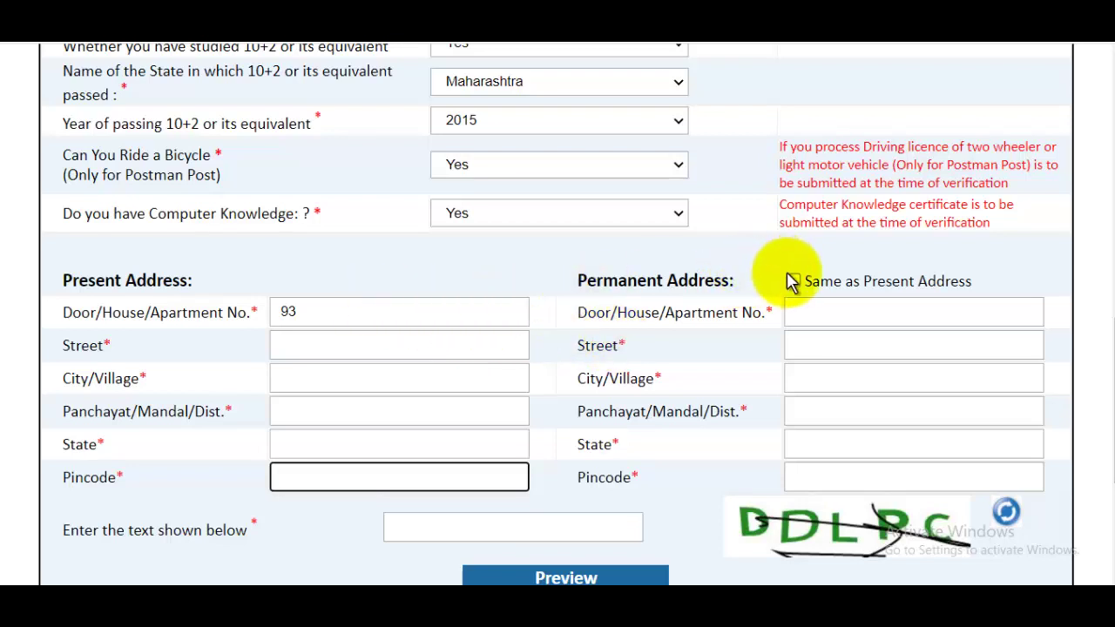
pyautogui.scroll(-1, 1106, 374)
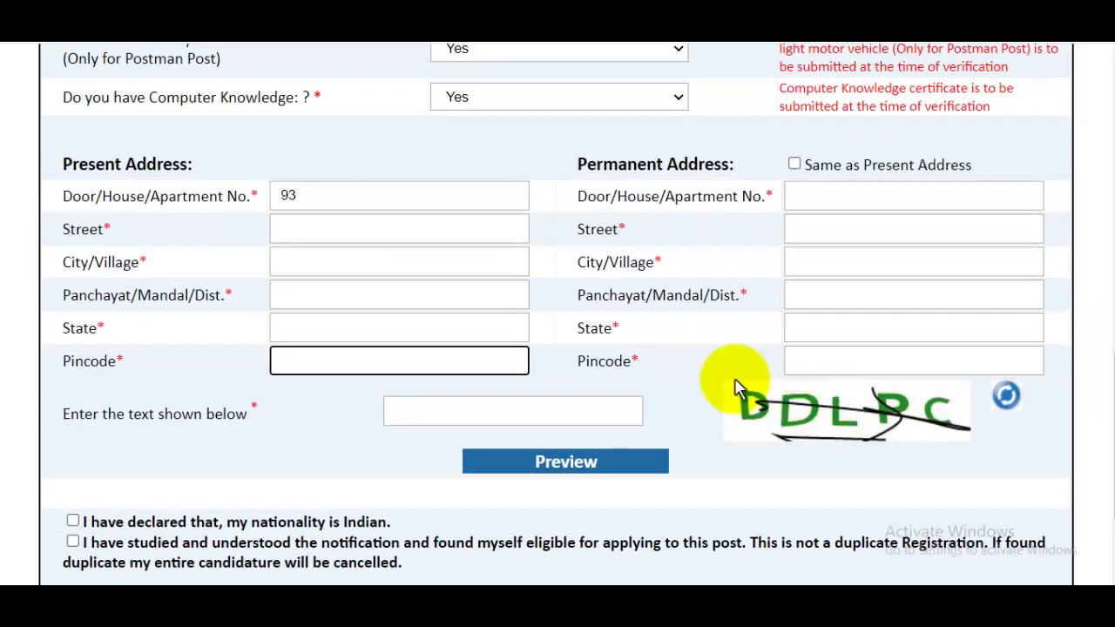
# Step: Enter the captcha, tick the declarations and submit the registration form
pyautogui.click(525, 406)
pyautogui.scroll(-2, 615, 360)
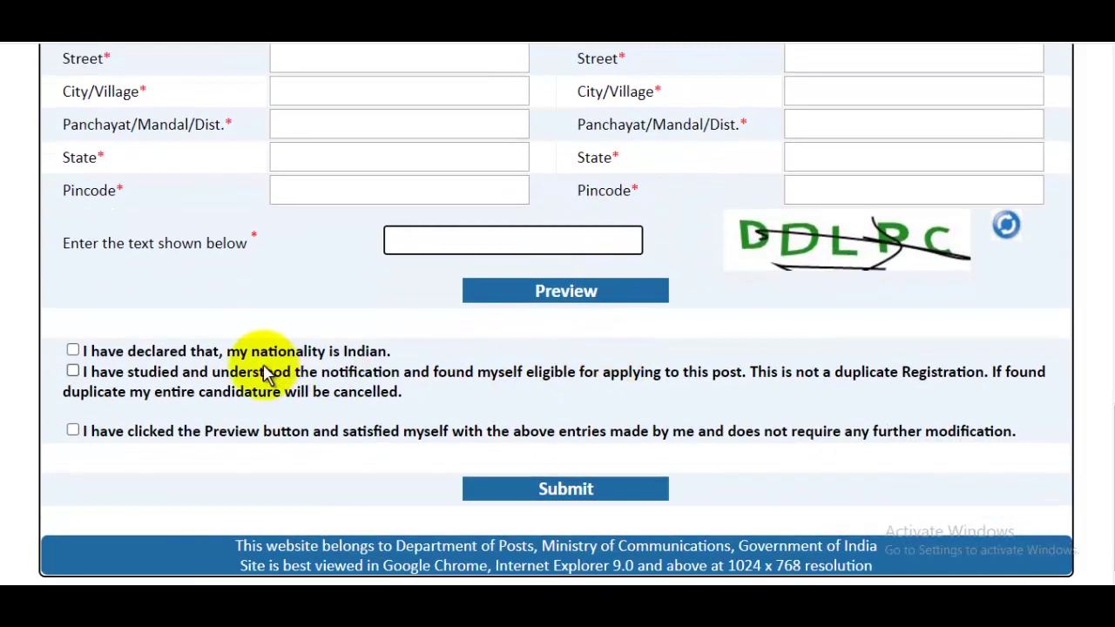
pyautogui.click(72, 351)
pyautogui.click(73, 373)
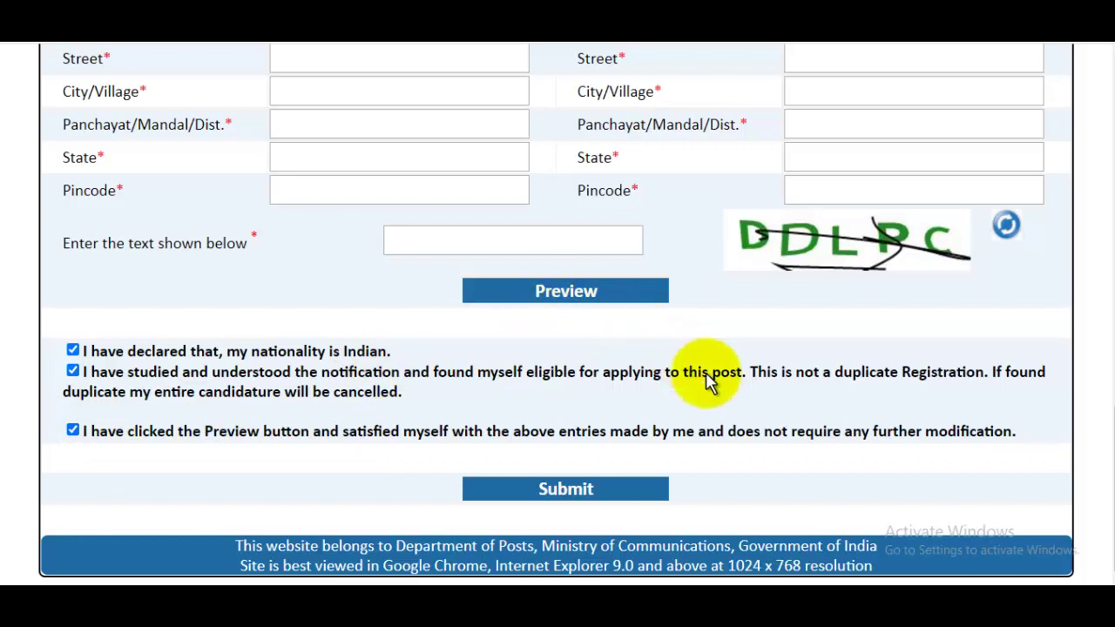
pyautogui.click(598, 490)
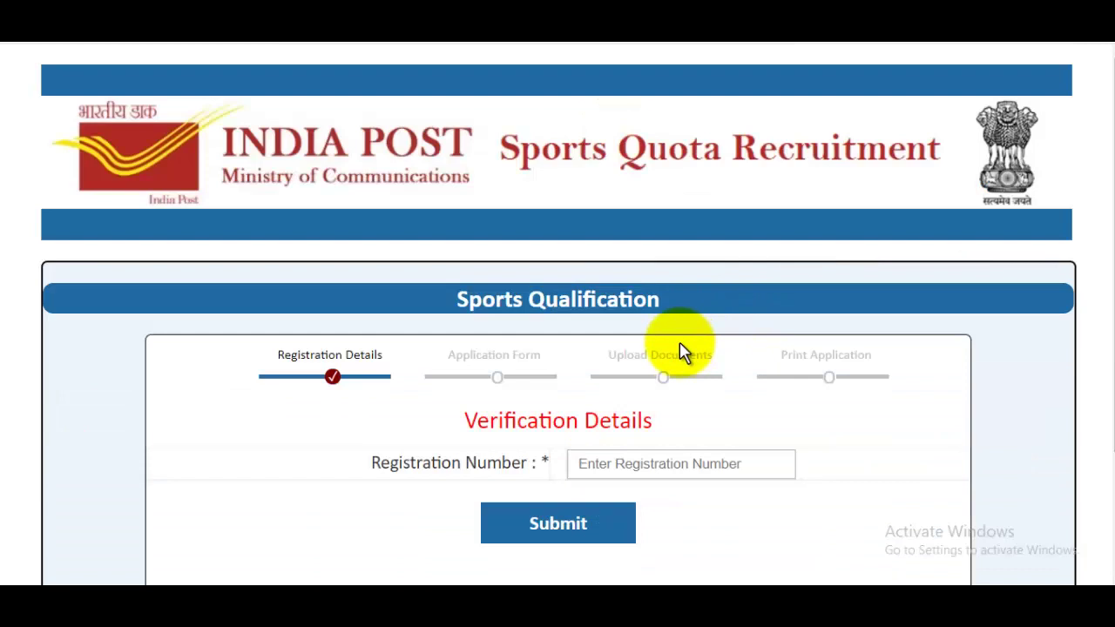
# Step: Paste the registration number and submit it to receive an OTP
pyautogui.scroll(-2, 682, 353)
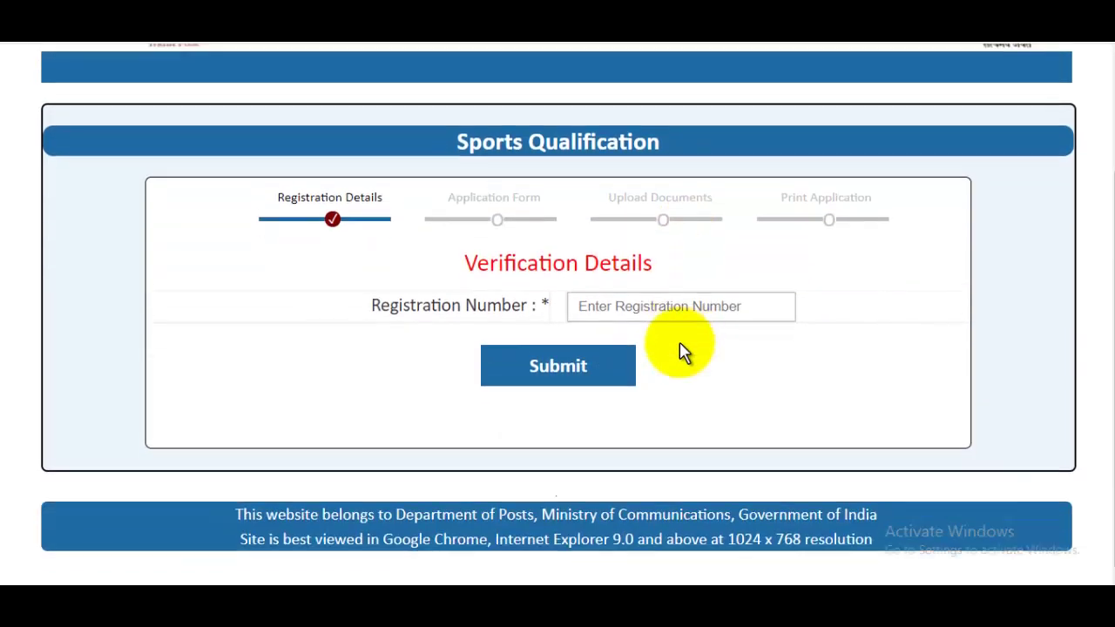
pyautogui.moveTo(476, 256); pyautogui.dragTo(600, 260)
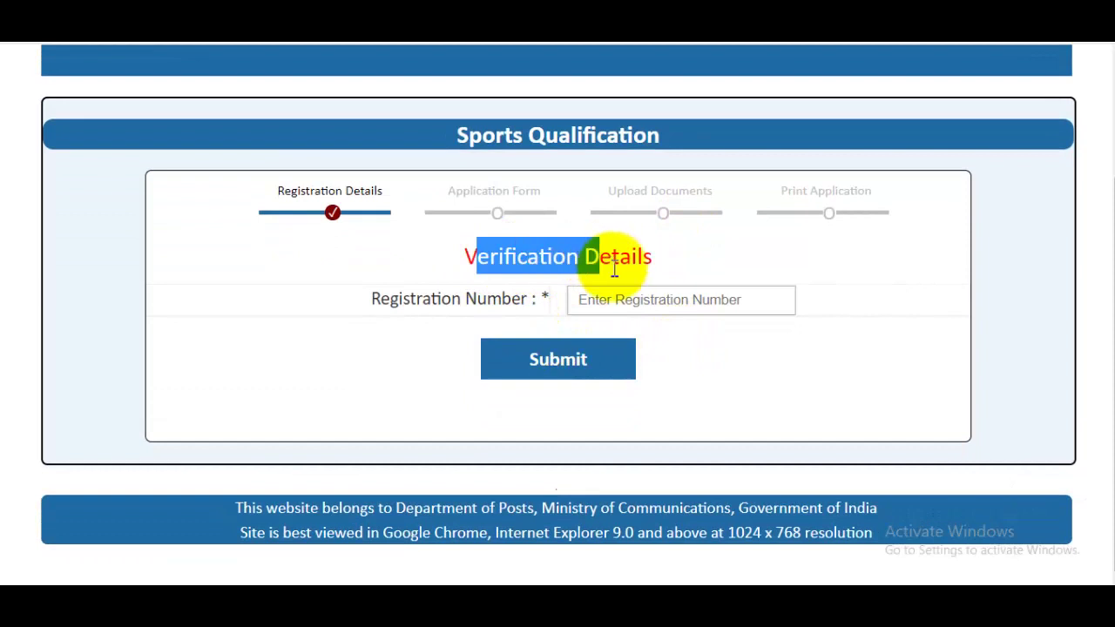
pyautogui.click(624, 300)
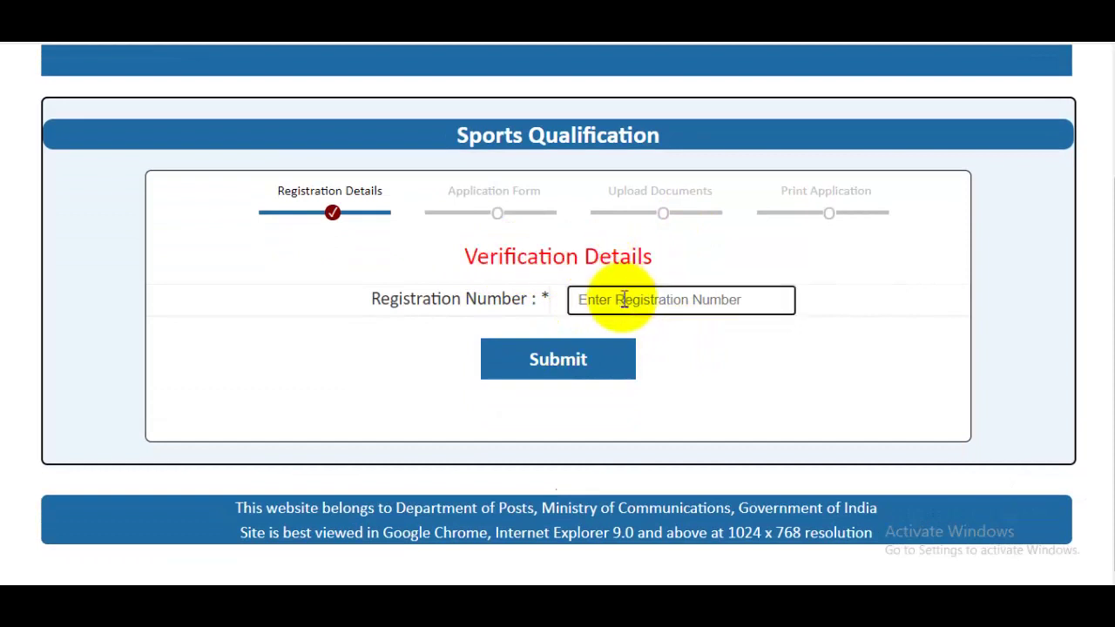
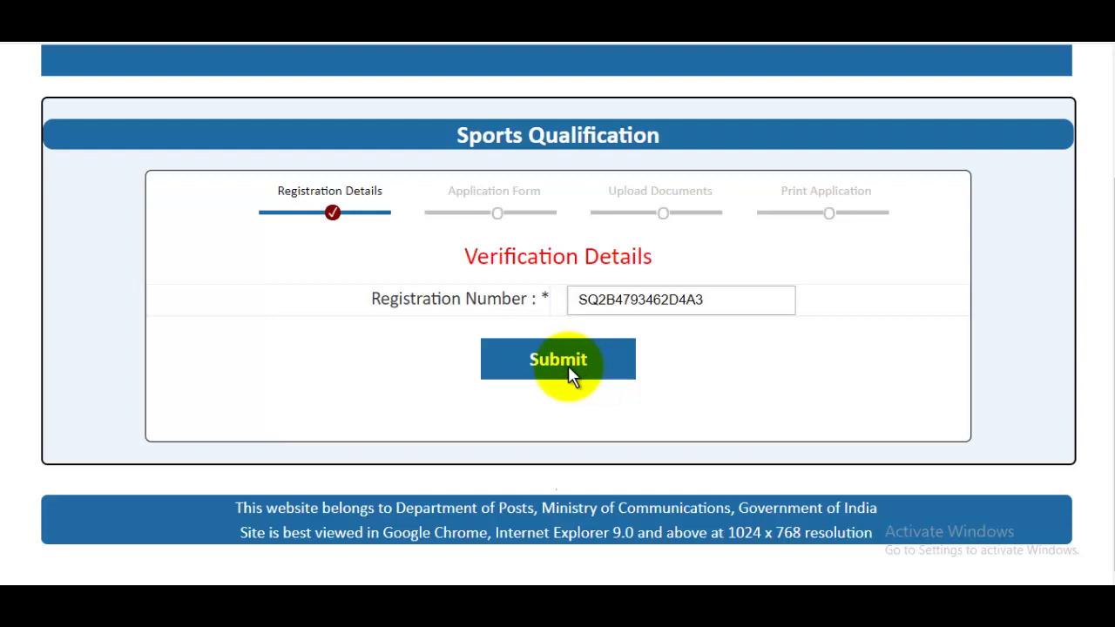
pyautogui.click(568, 365)
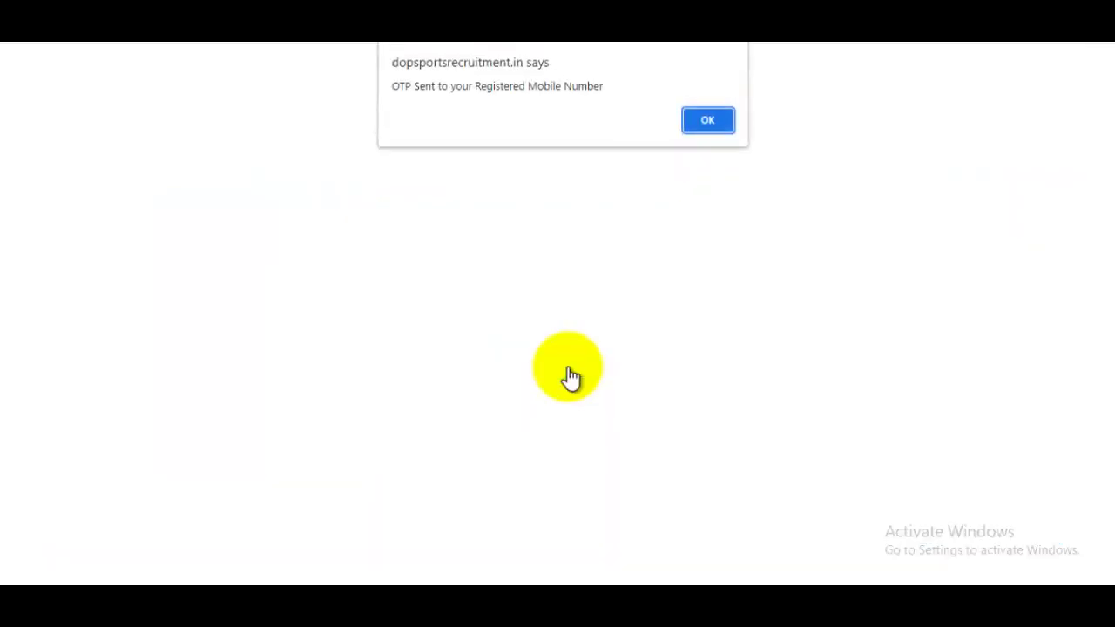
pyautogui.click(704, 126)
# Step: Enter the received OTP and verify it to open the Sports Qualification form
pyautogui.scroll(-3, 650, 331)
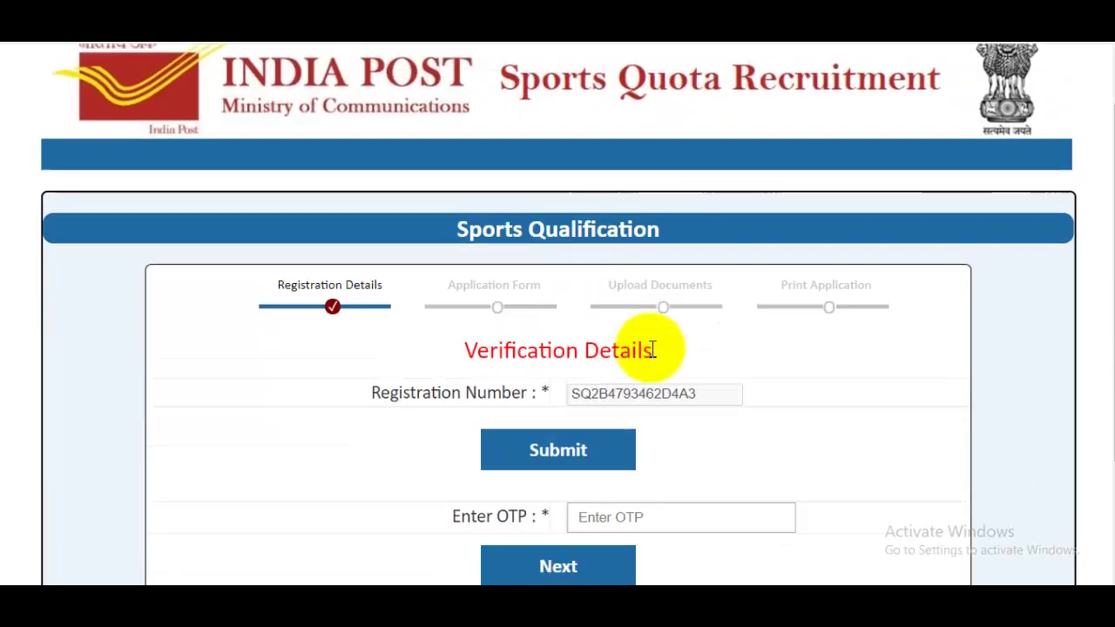
pyautogui.click(662, 352)
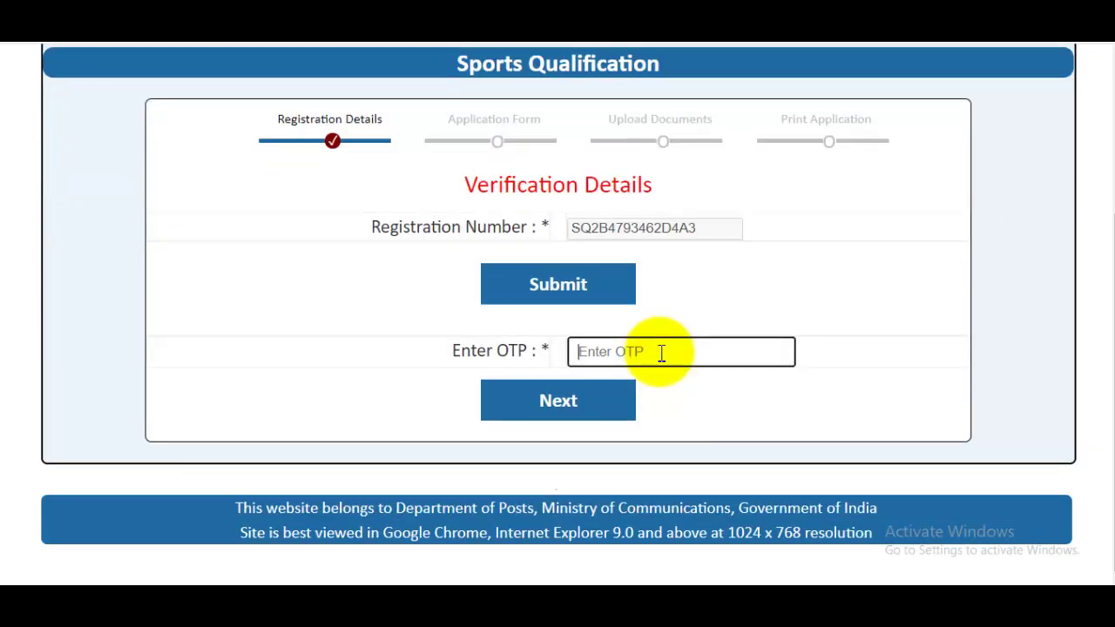
pyautogui.click(585, 409)
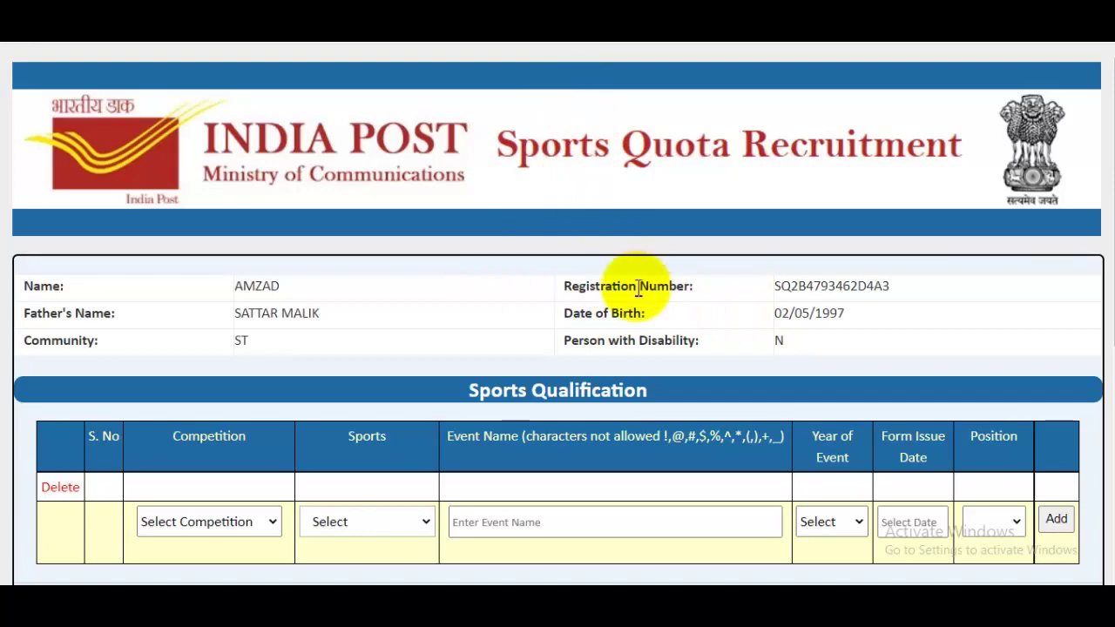
# Step: Open the Fee Payment form from the home page, accept the non-refundable notice, and choose Maharashtra circle
pyautogui.click(558, 13)
pyautogui.moveTo(552, 218)
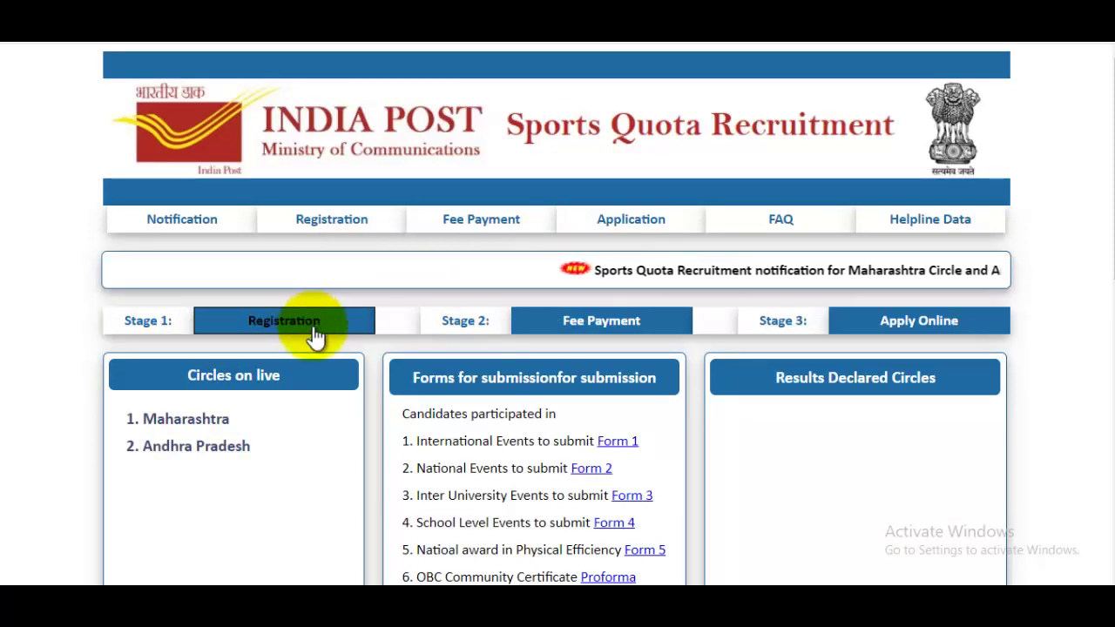
pyautogui.click(589, 337)
pyautogui.click(708, 155)
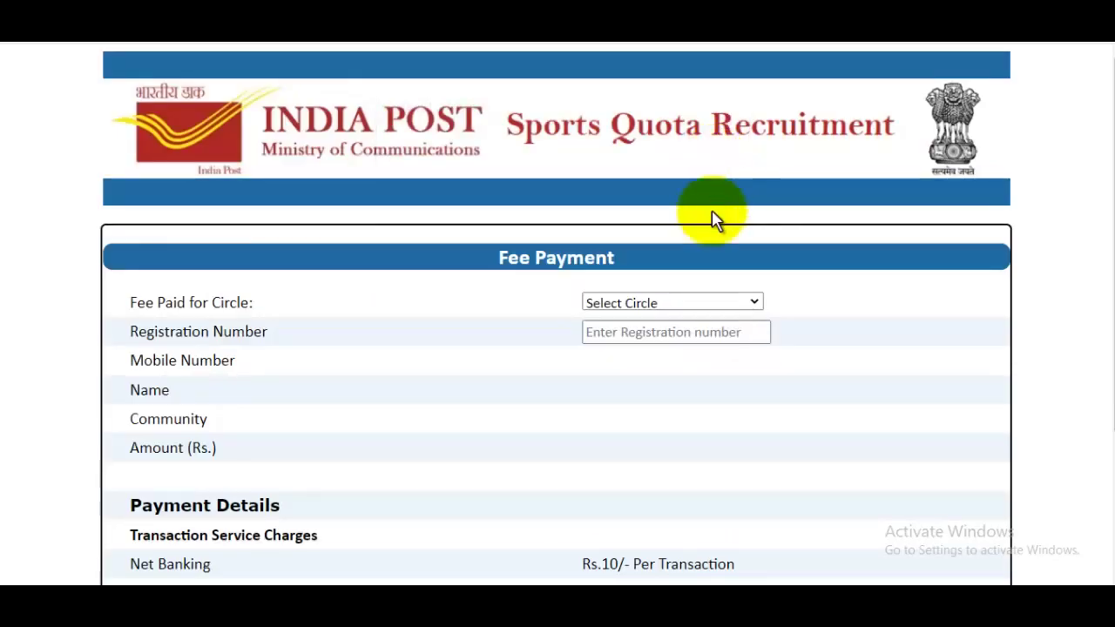
pyautogui.click(669, 303)
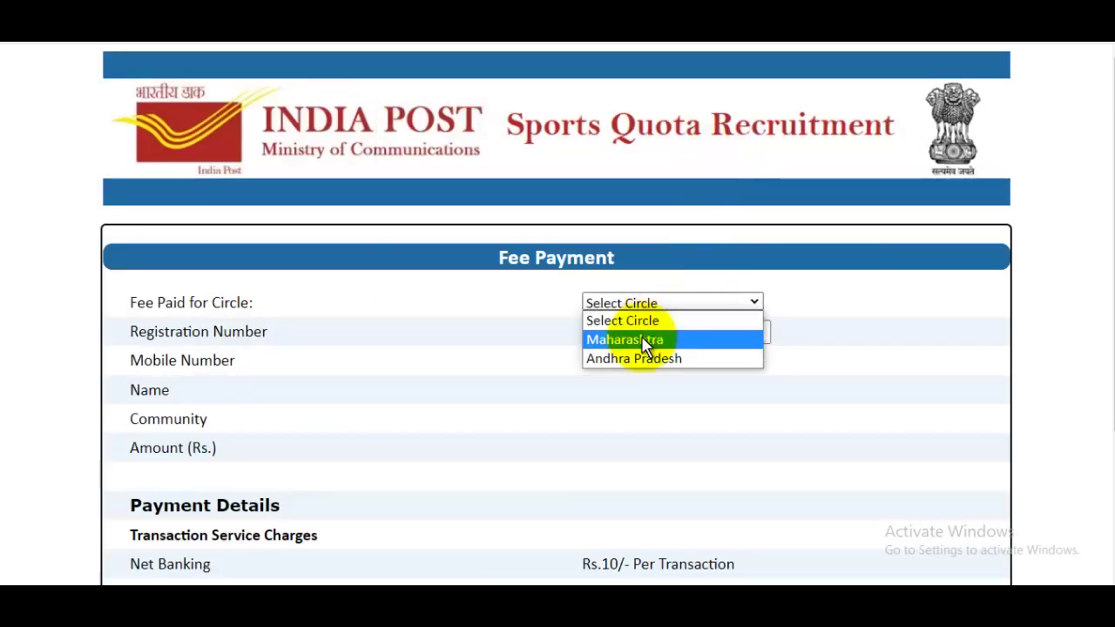
pyautogui.click(644, 340)
# Step: Enter the registration number for payment, then return to the Sports Qualification form
pyautogui.click(655, 341)
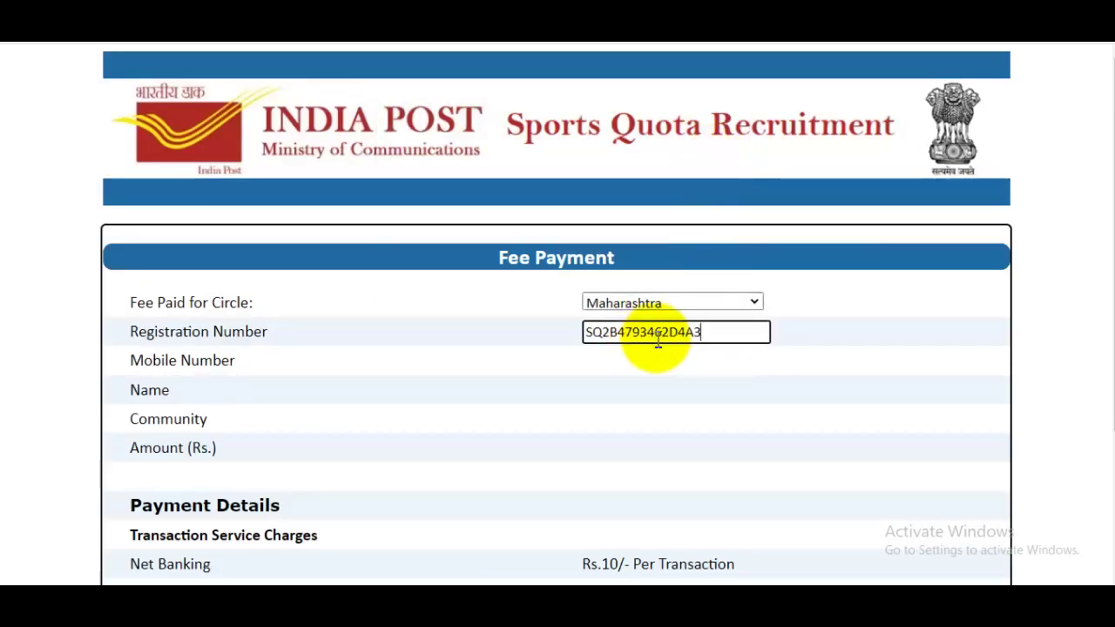
pyautogui.moveTo(1103, 299); pyautogui.dragTo(1103, 341)
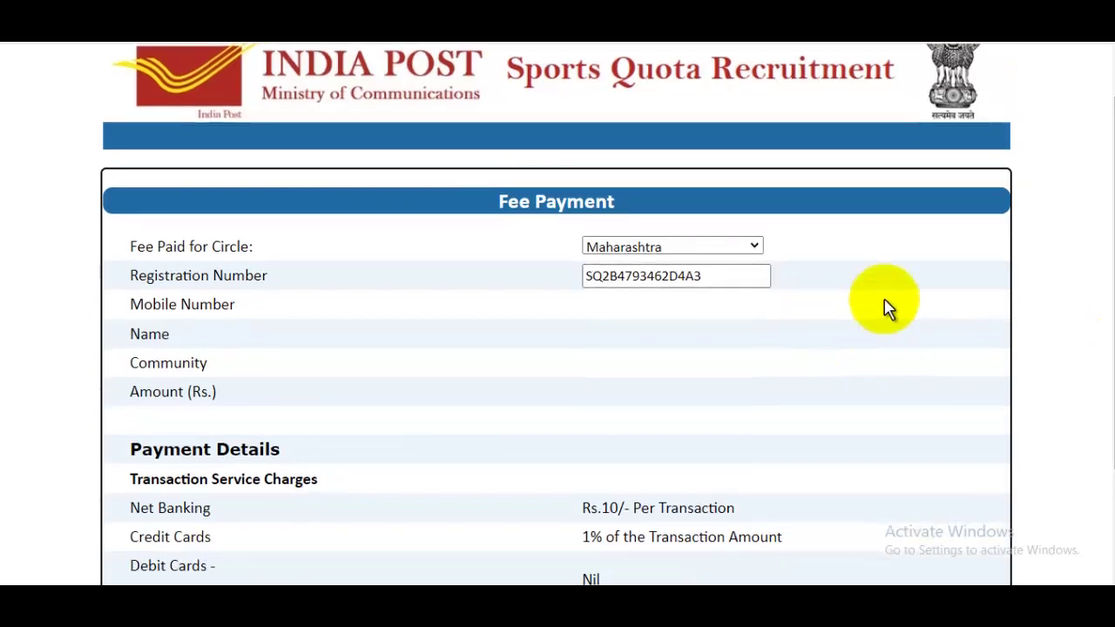
pyautogui.moveTo(1109, 251); pyautogui.dragTo(1110, 331)
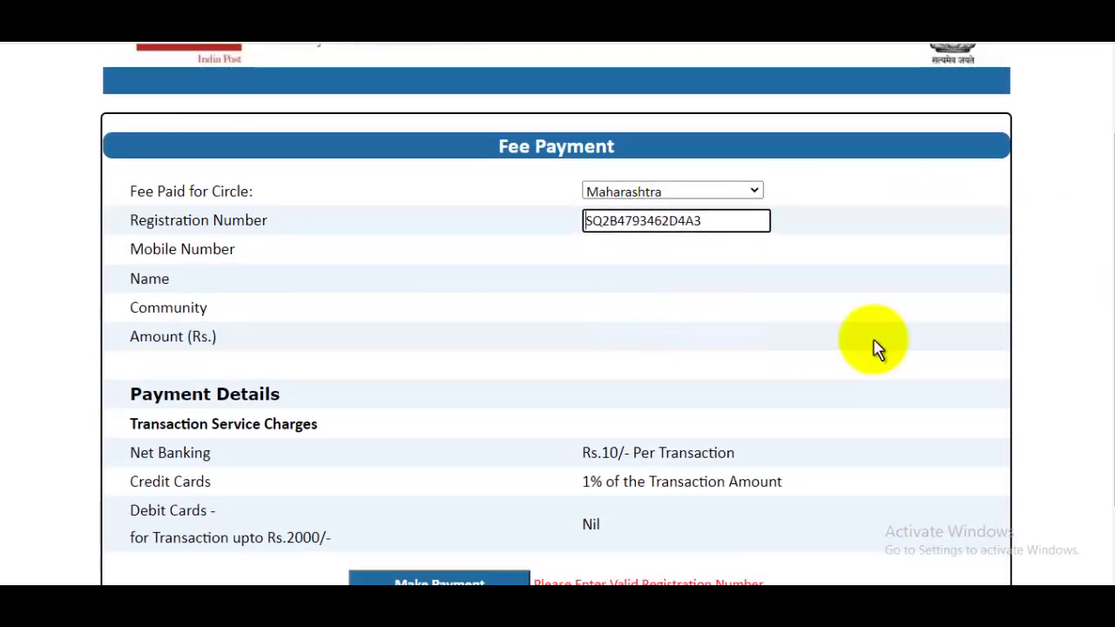
pyautogui.moveTo(1106, 335); pyautogui.dragTo(1100, 423)
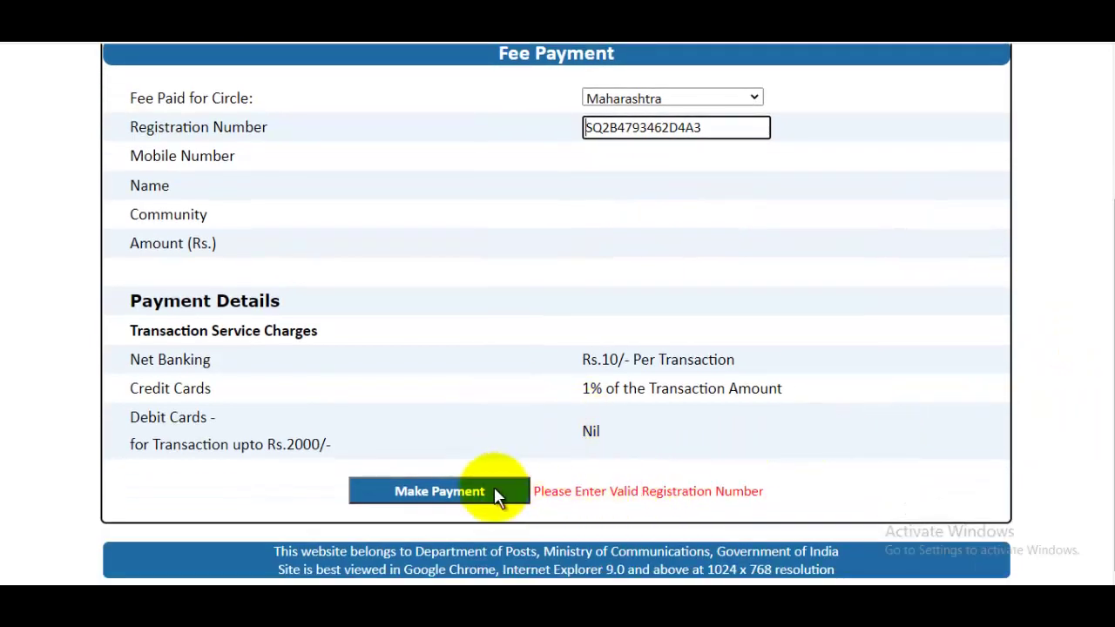
pyautogui.scroll(3, 590, 418)
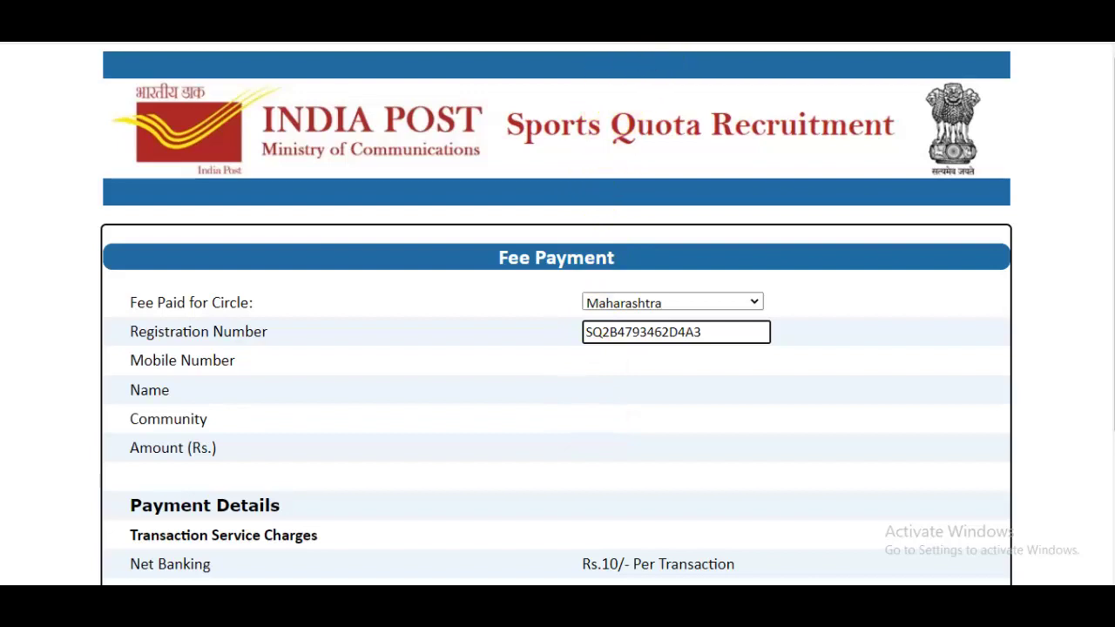
pyautogui.click(675, 9)
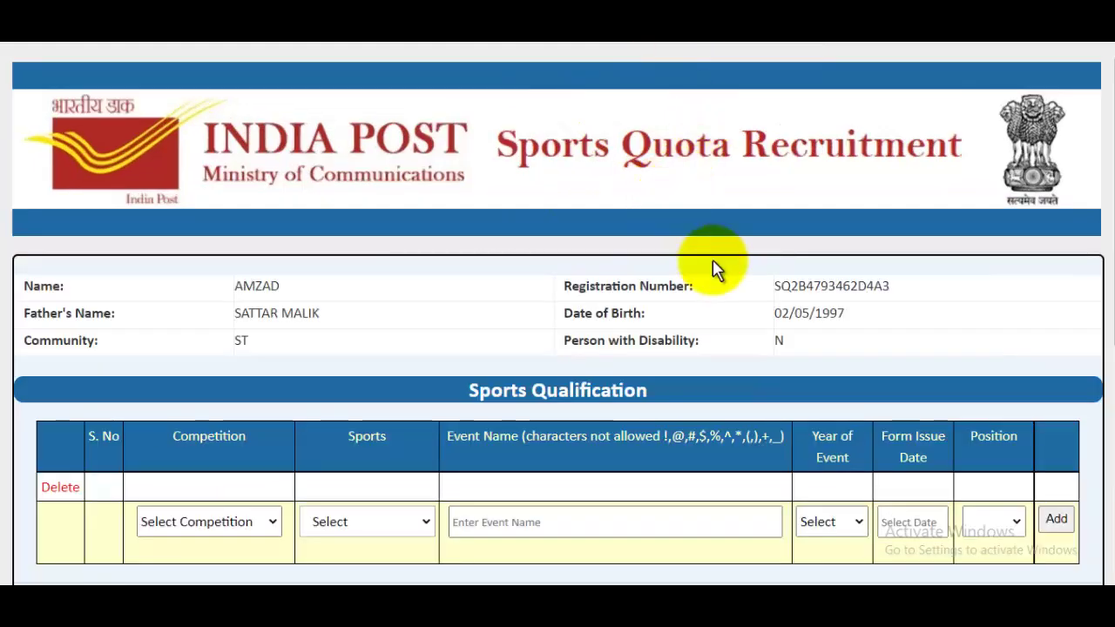
# Step: Choose National Senior as the competition and Cricket as the sport, then fill the event name
pyautogui.scroll(-2, 1106, 261)
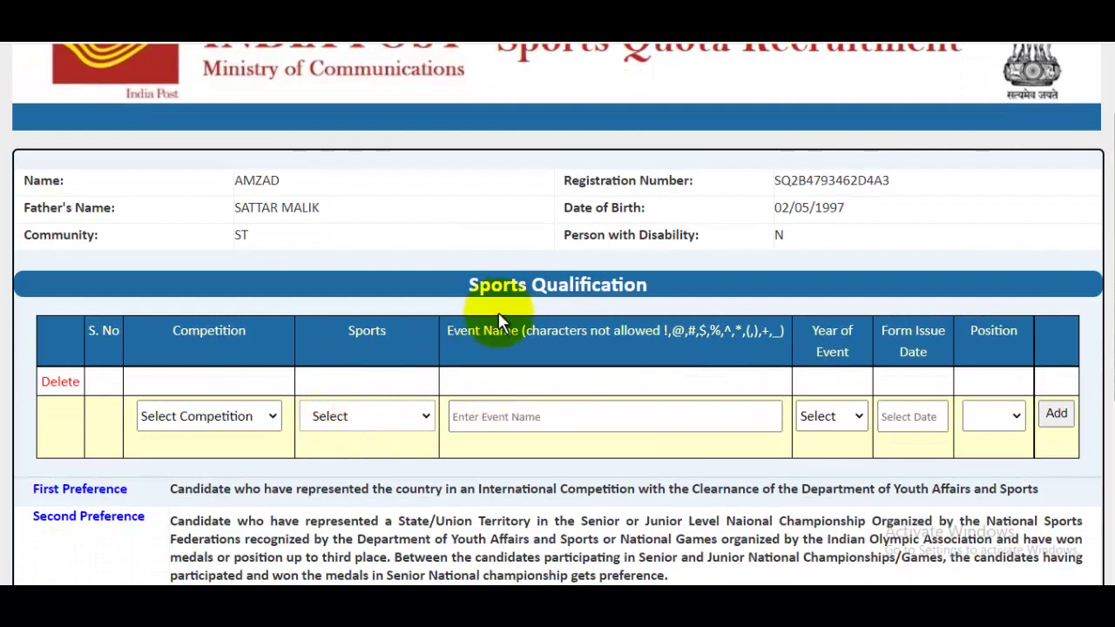
pyautogui.click(204, 422)
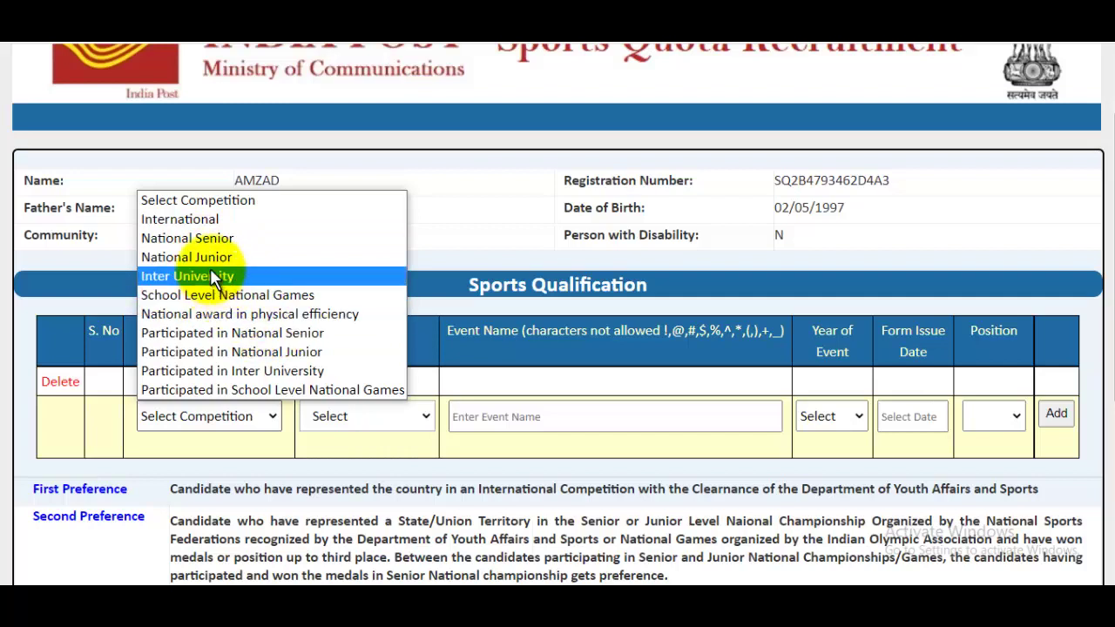
pyautogui.click(210, 241)
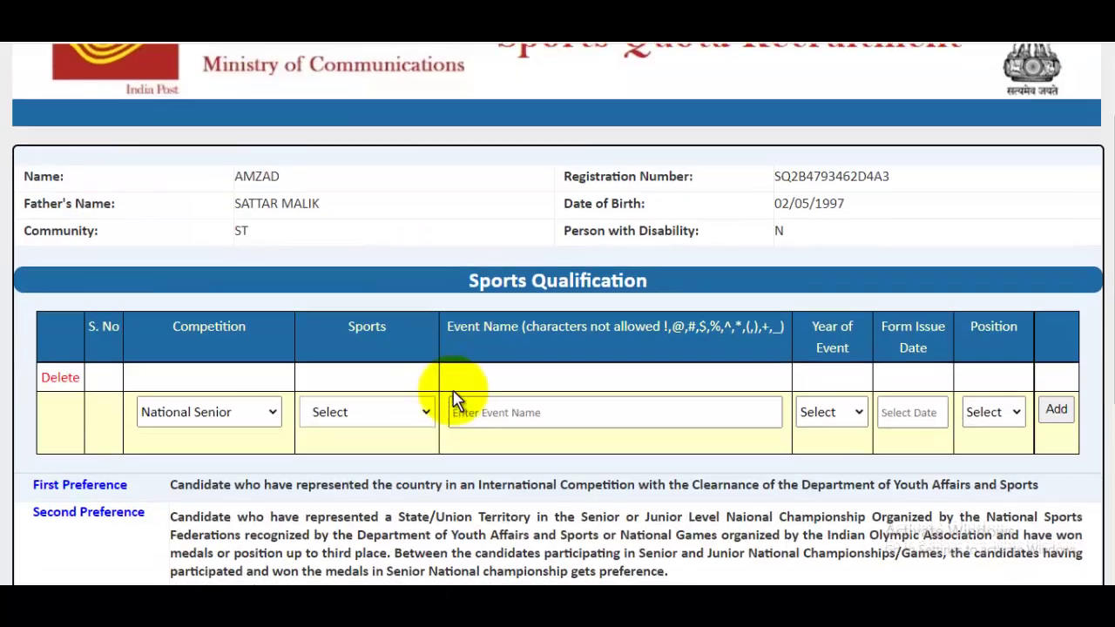
pyautogui.scroll(-2, 453, 398)
pyautogui.click(359, 257)
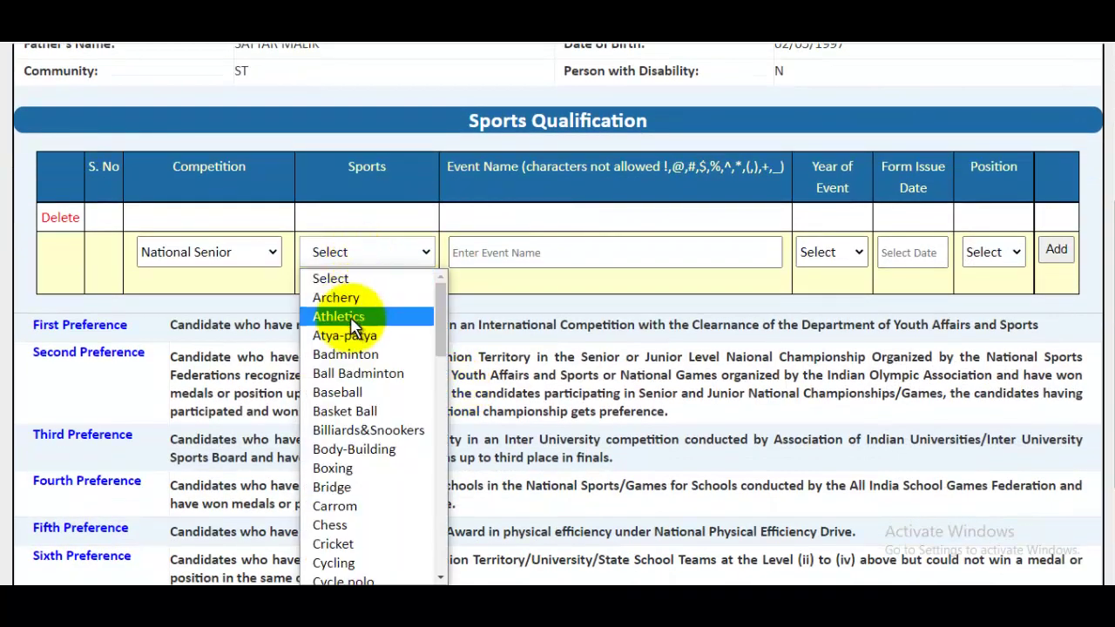
pyautogui.write('cr')
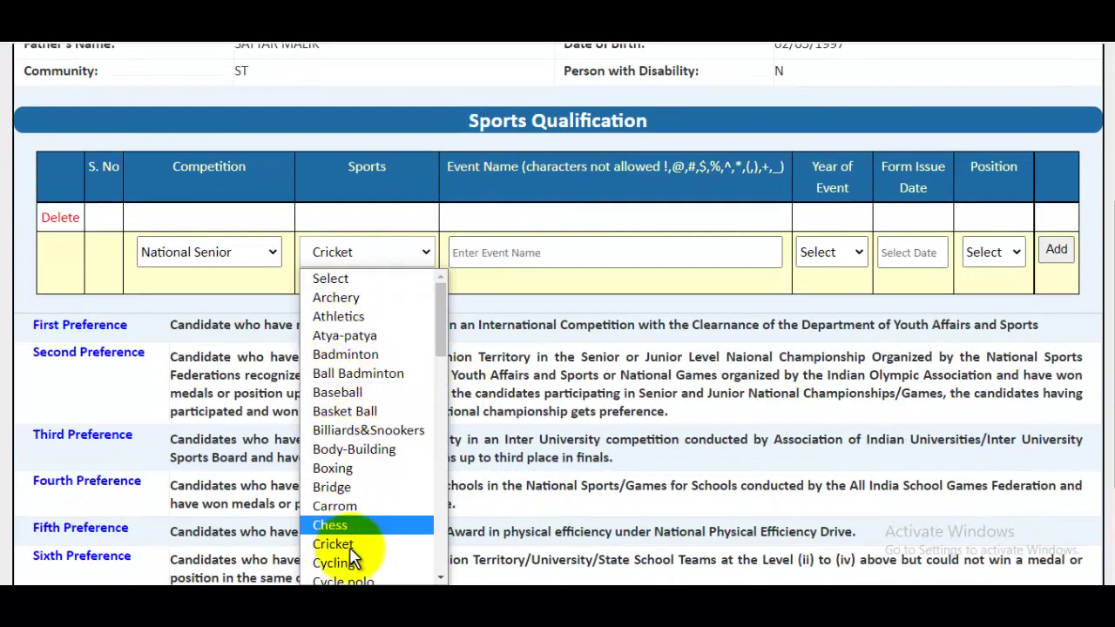
pyautogui.click(350, 545)
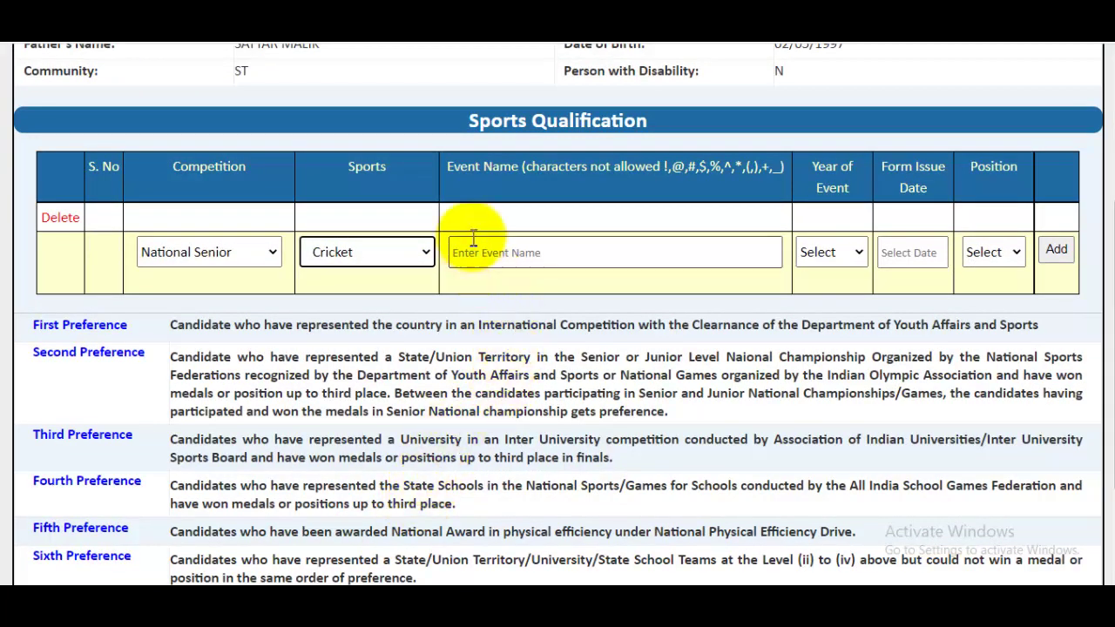
pyautogui.click(514, 250)
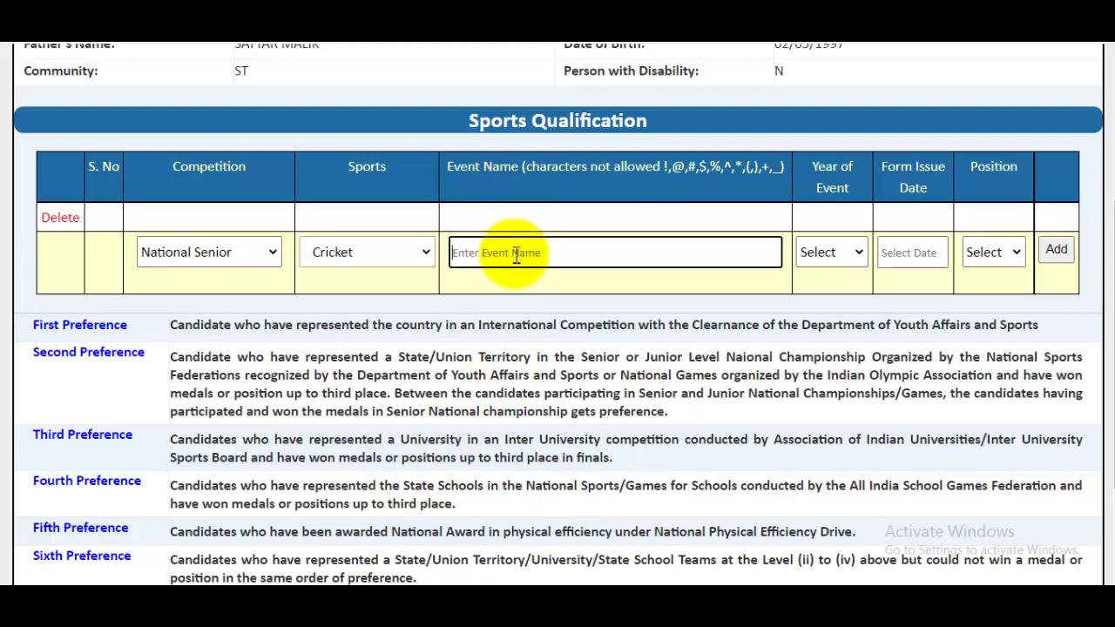
# Step: Set the event year to 2019 and the form issue date to 07/08/2019
pyautogui.click(845, 251)
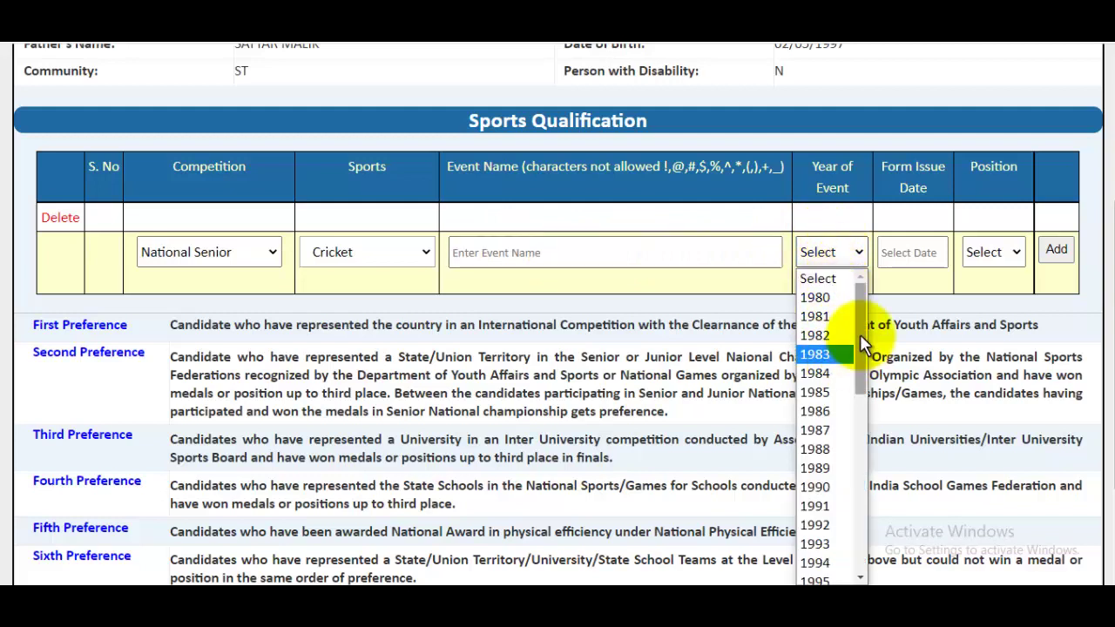
pyautogui.moveTo(860, 335); pyautogui.dragTo(865, 535)
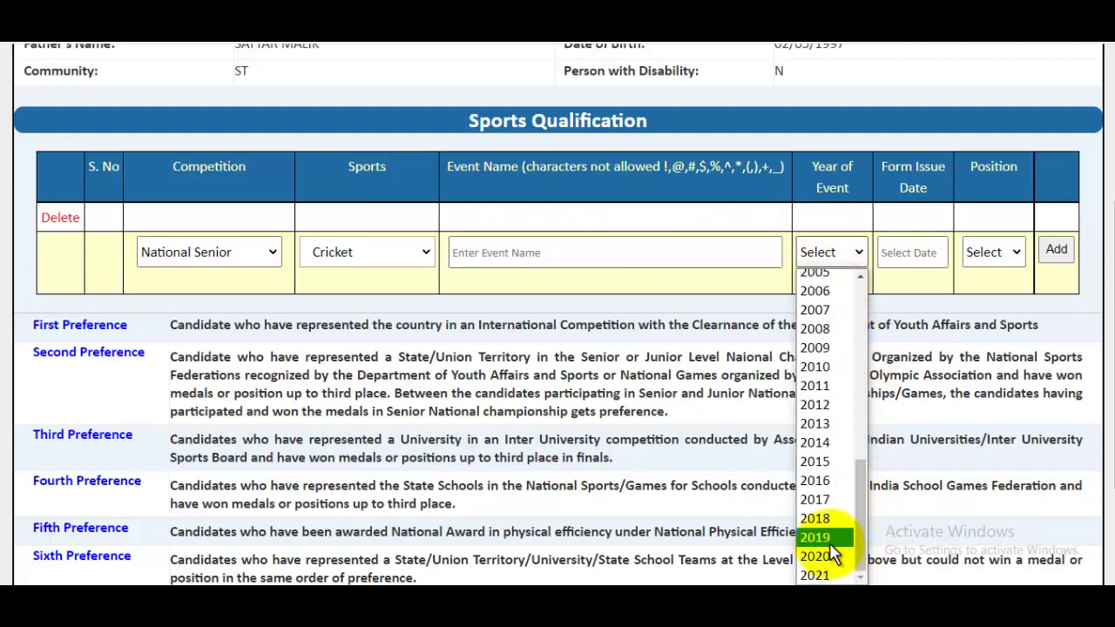
pyautogui.click(830, 538)
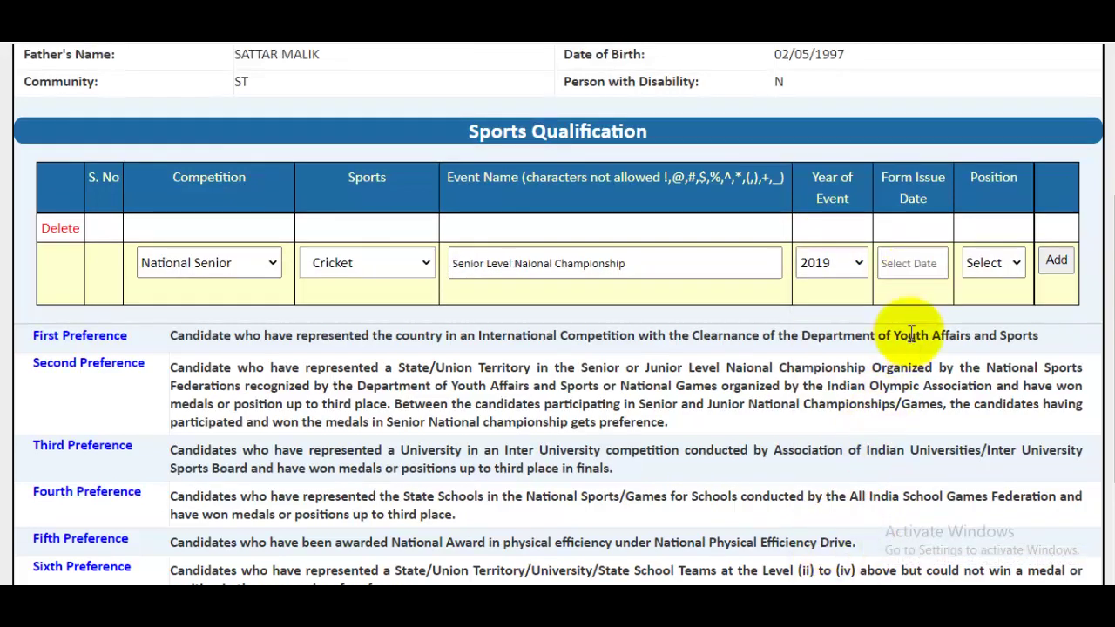
pyautogui.click(919, 264)
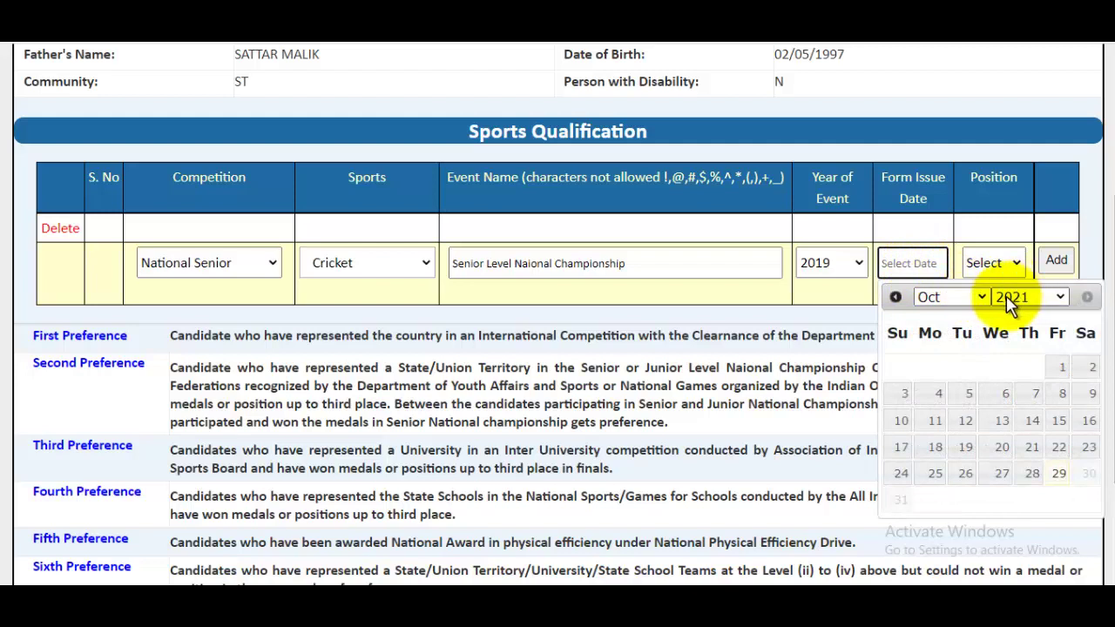
pyautogui.click(965, 301)
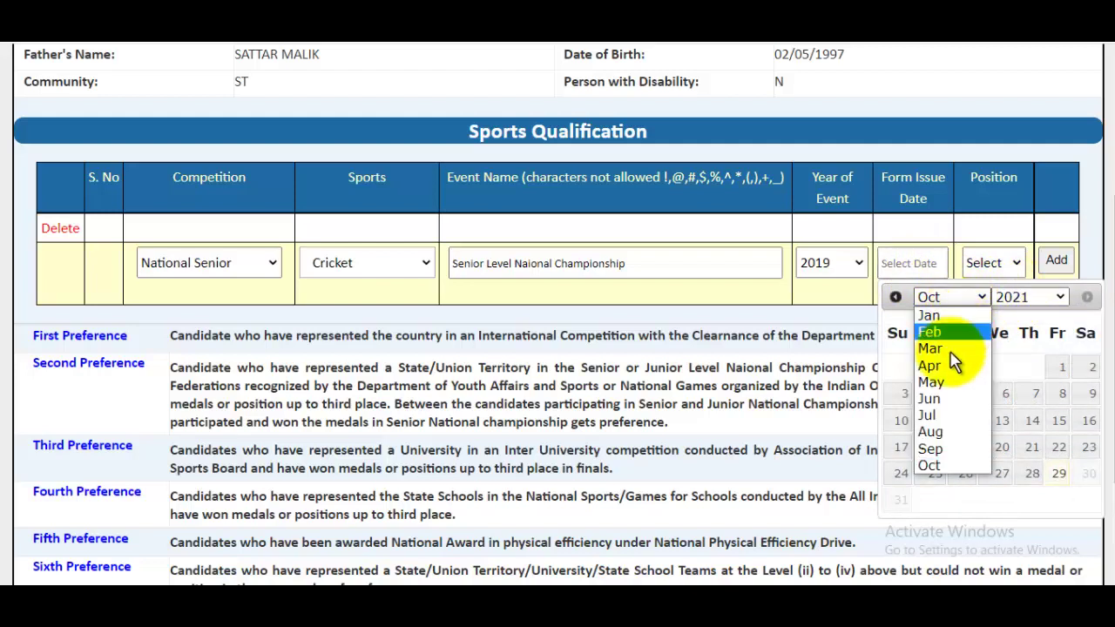
pyautogui.click(930, 432)
pyautogui.click(1018, 297)
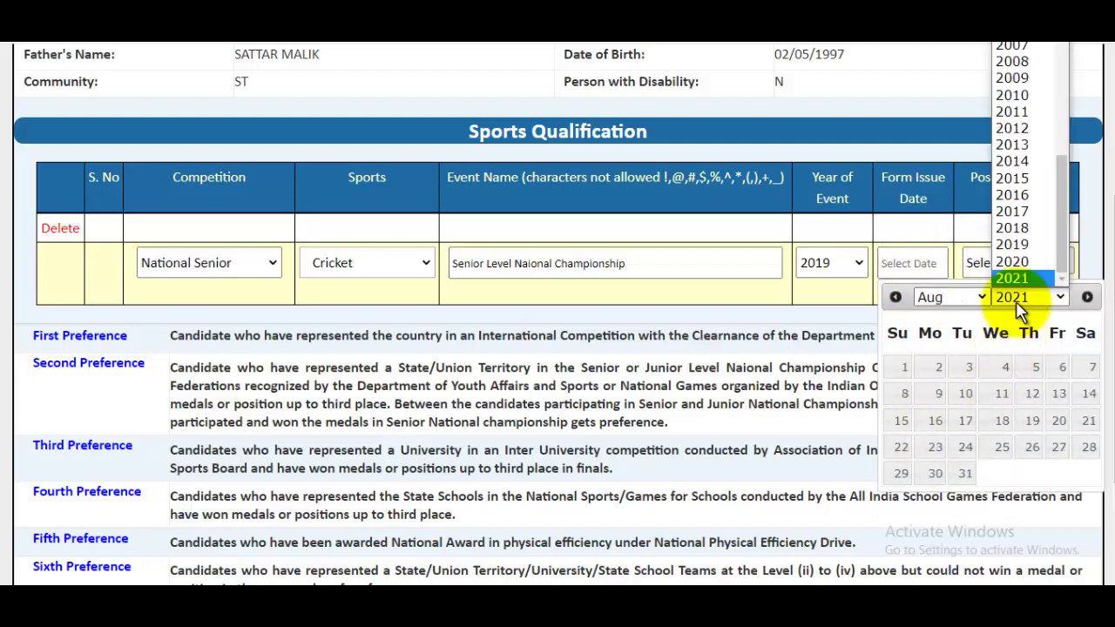
pyautogui.click(1028, 244)
pyautogui.click(1000, 393)
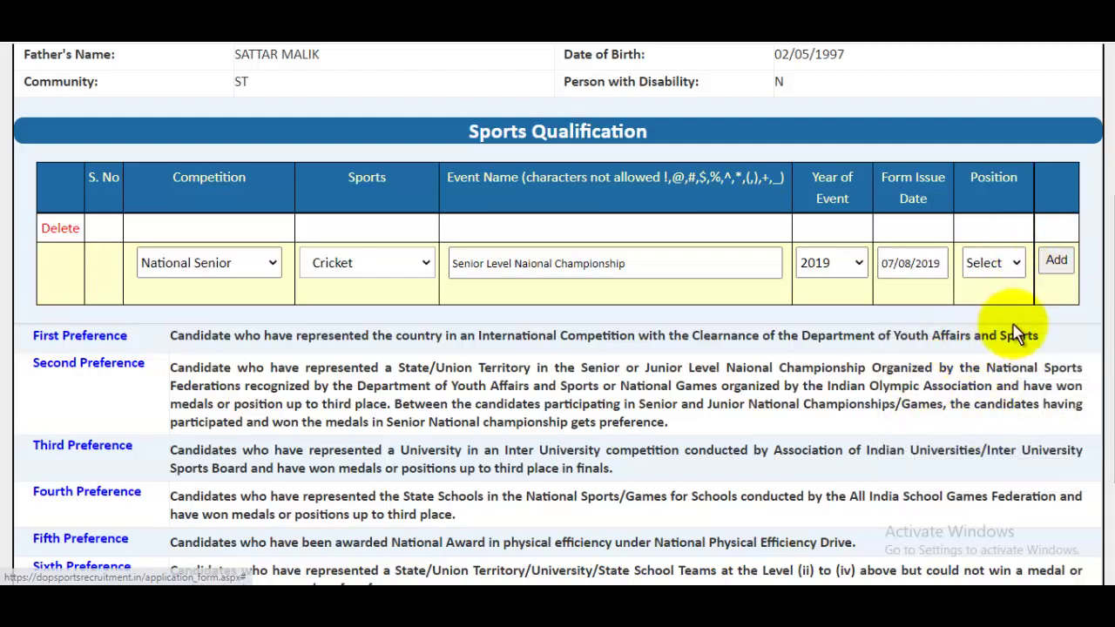
# Step: Set position obtained to 2 and add the cricket event to the qualification table
pyautogui.click(998, 265)
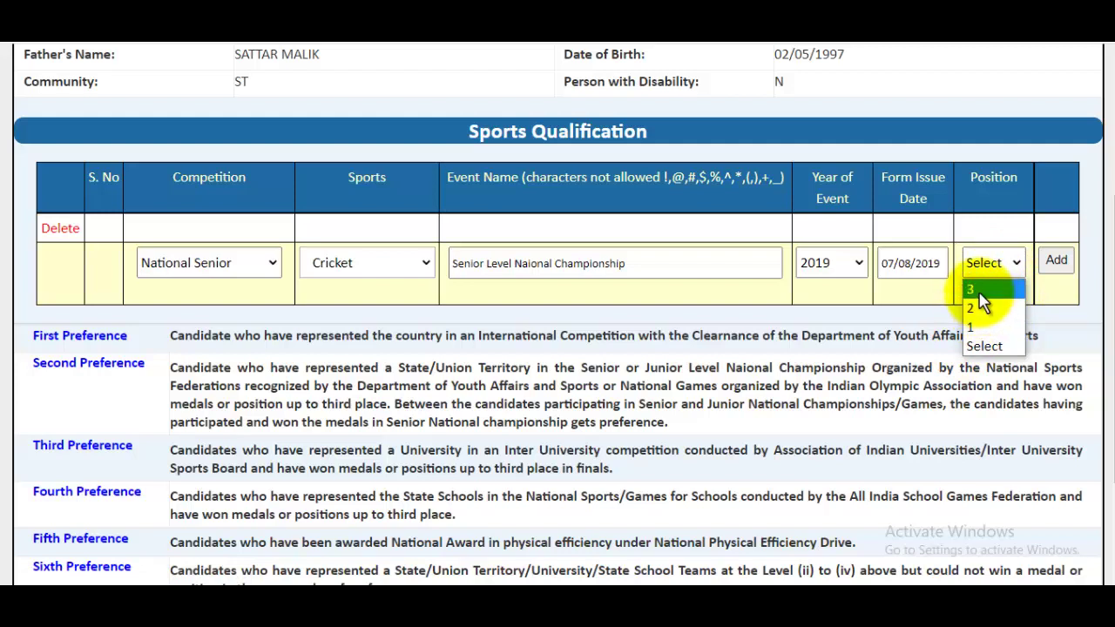
pyautogui.click(985, 306)
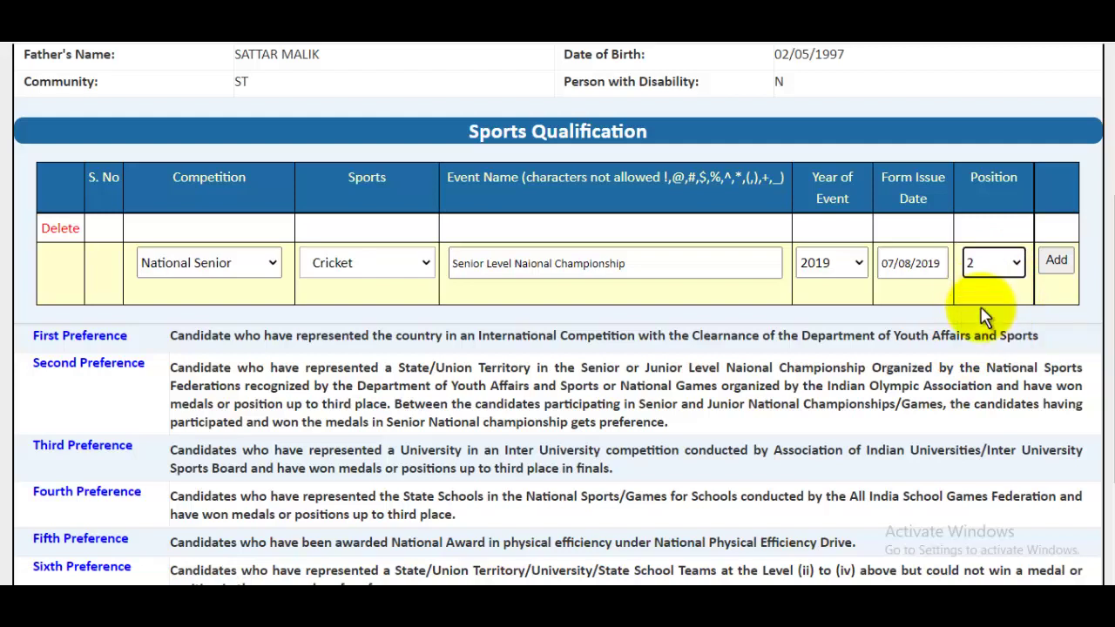
pyautogui.click(1056, 263)
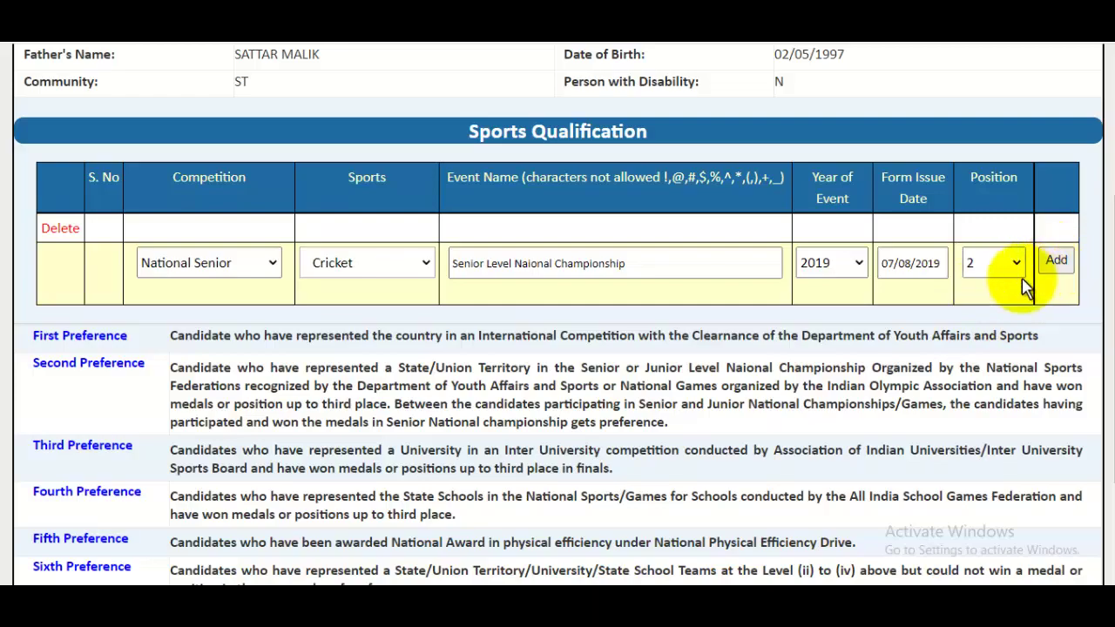
pyautogui.scroll(-3, 875, 287)
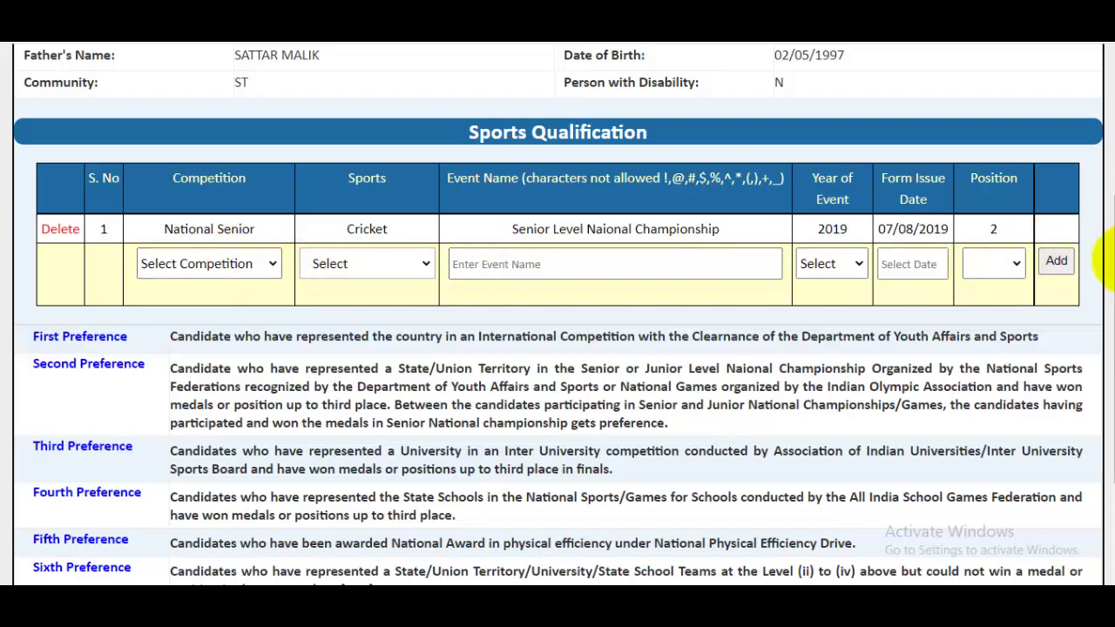
# Step: Dismiss the fee warning, go back to the portal home page, and open the Form 2 certificate PDF
pyautogui.scroll(-1, 1108, 349)
pyautogui.scroll(-1, 1106, 348)
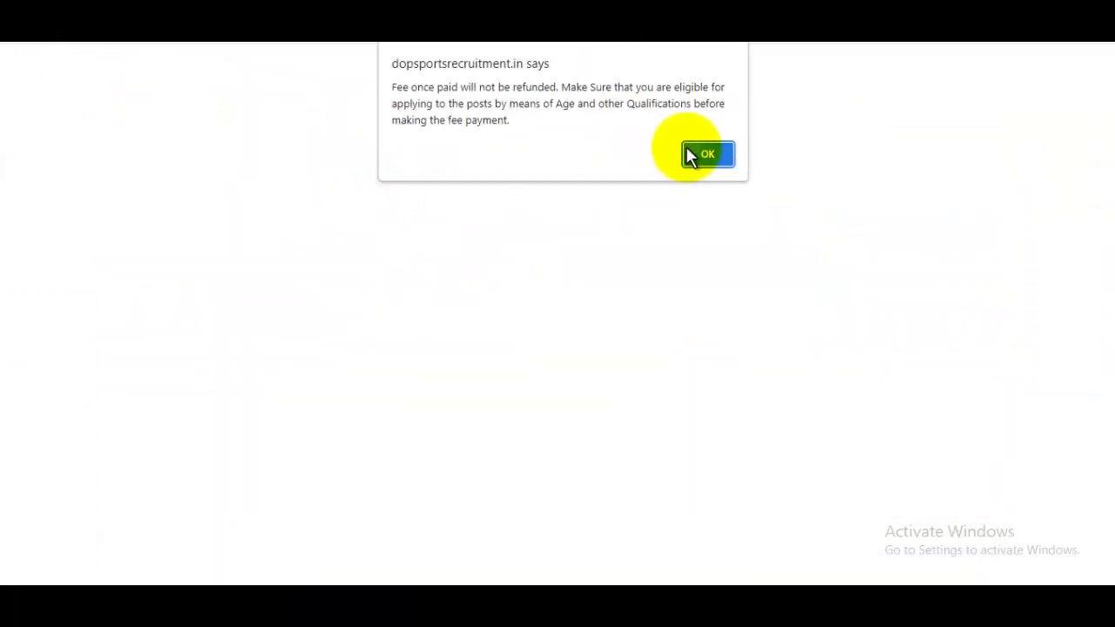
pyautogui.click(696, 153)
pyautogui.click(254, 27)
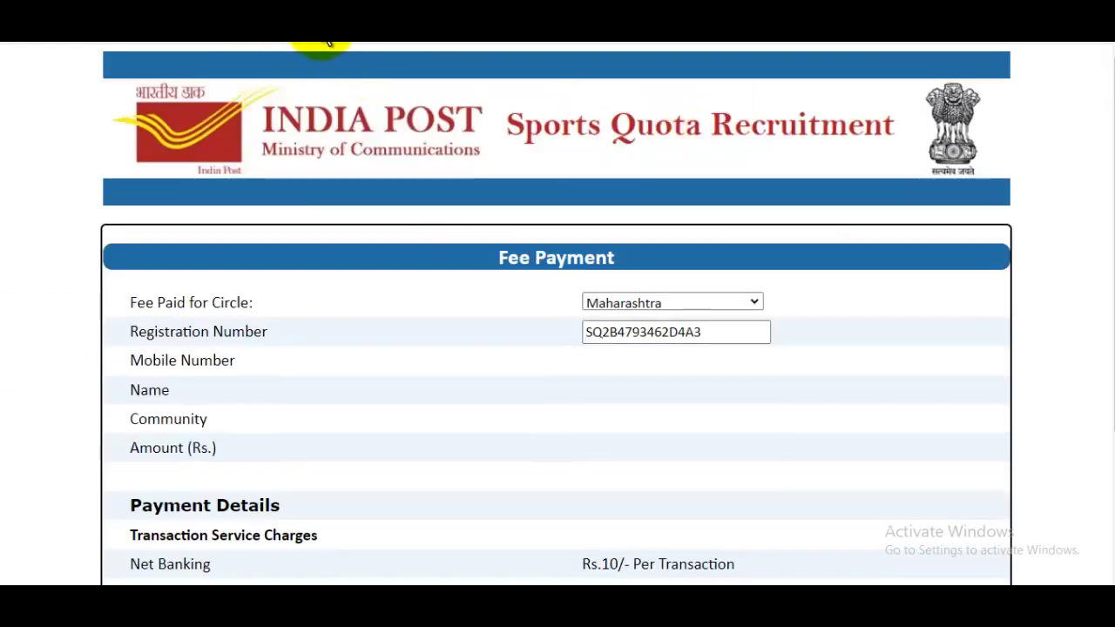
pyautogui.press('Return')
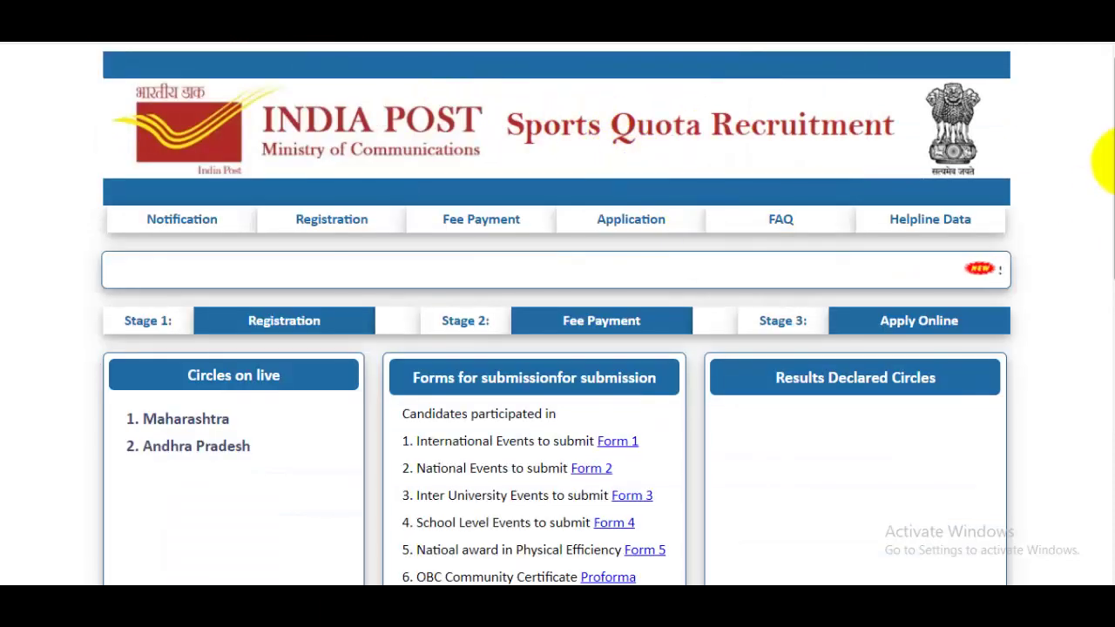
pyautogui.moveTo(1108, 161); pyautogui.dragTo(1106, 247)
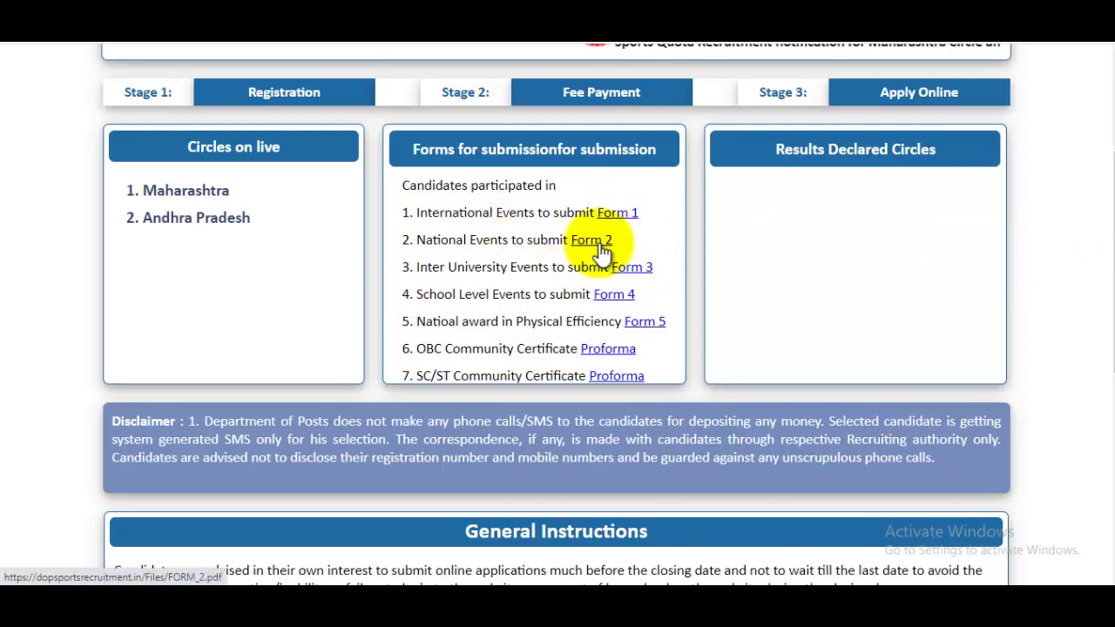
pyautogui.click(600, 247)
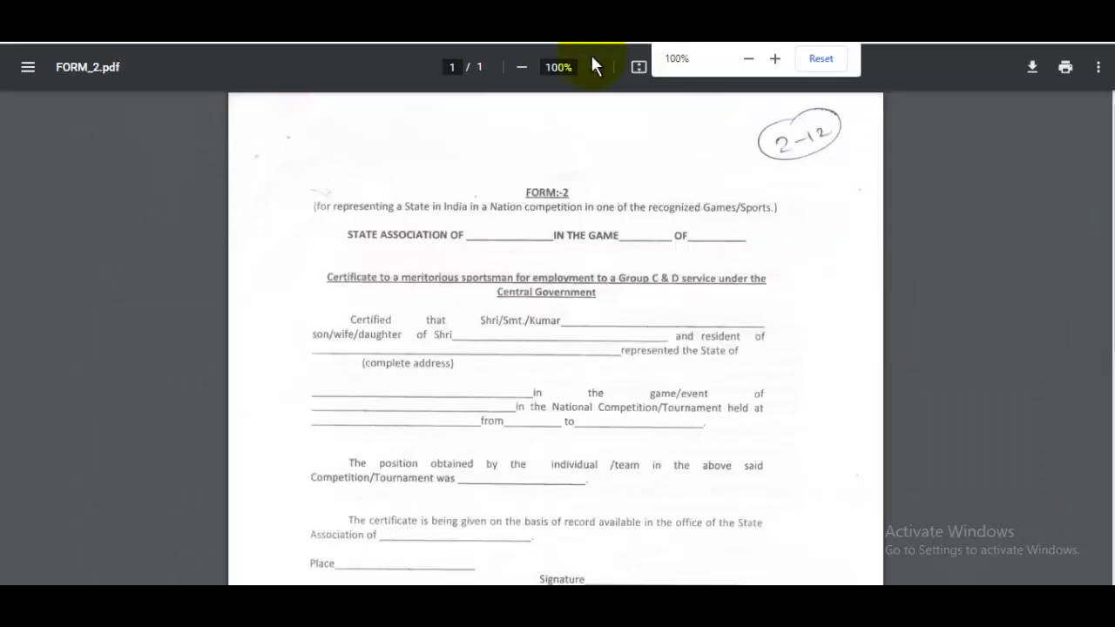
# Step: Zoom FORM_2.pdf to 125% and scroll through the sportsman certificate
pyautogui.click(598, 69)
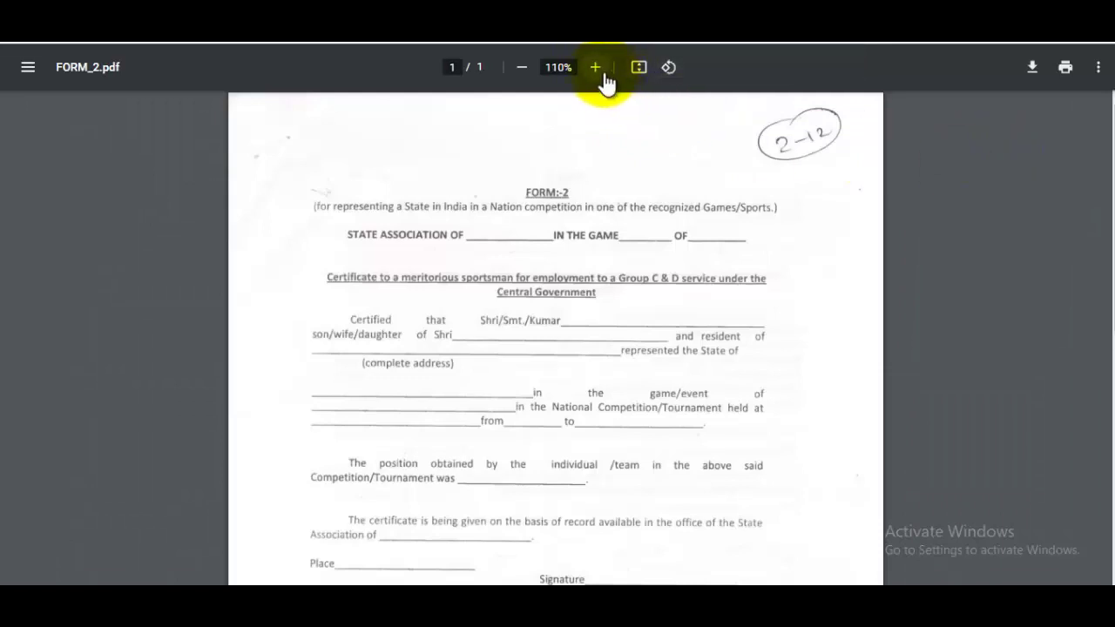
pyautogui.click(598, 69)
pyautogui.moveTo(1112, 228); pyautogui.dragTo(1111, 479)
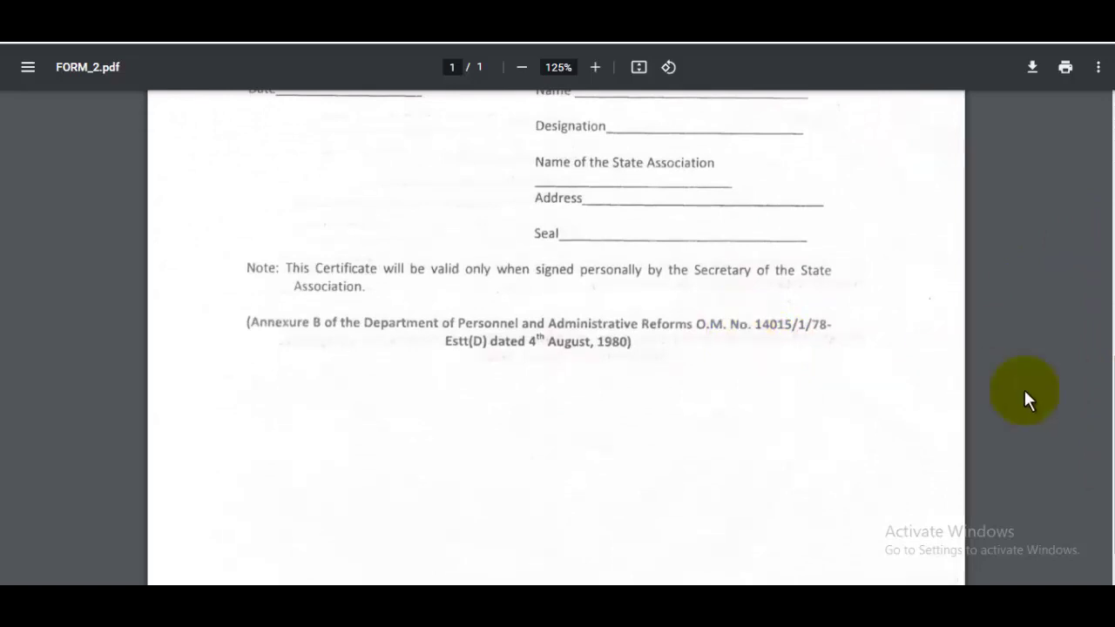
pyautogui.moveTo(1110, 418); pyautogui.dragTo(1108, 277)
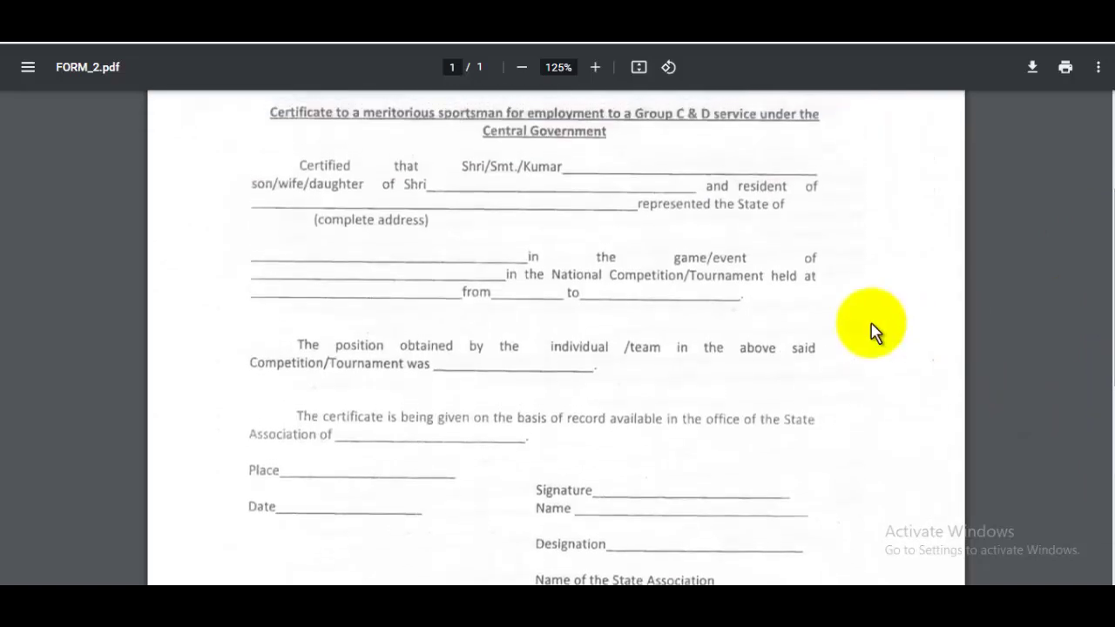
pyautogui.scroll(3, 791, 325)
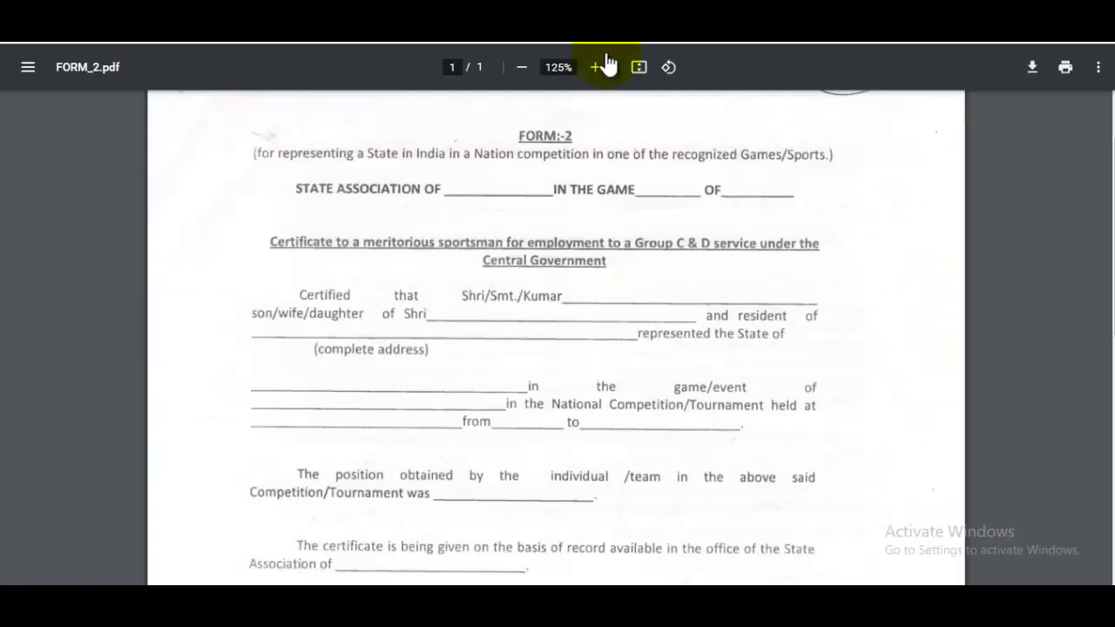
pyautogui.scroll(-6, 580, 323)
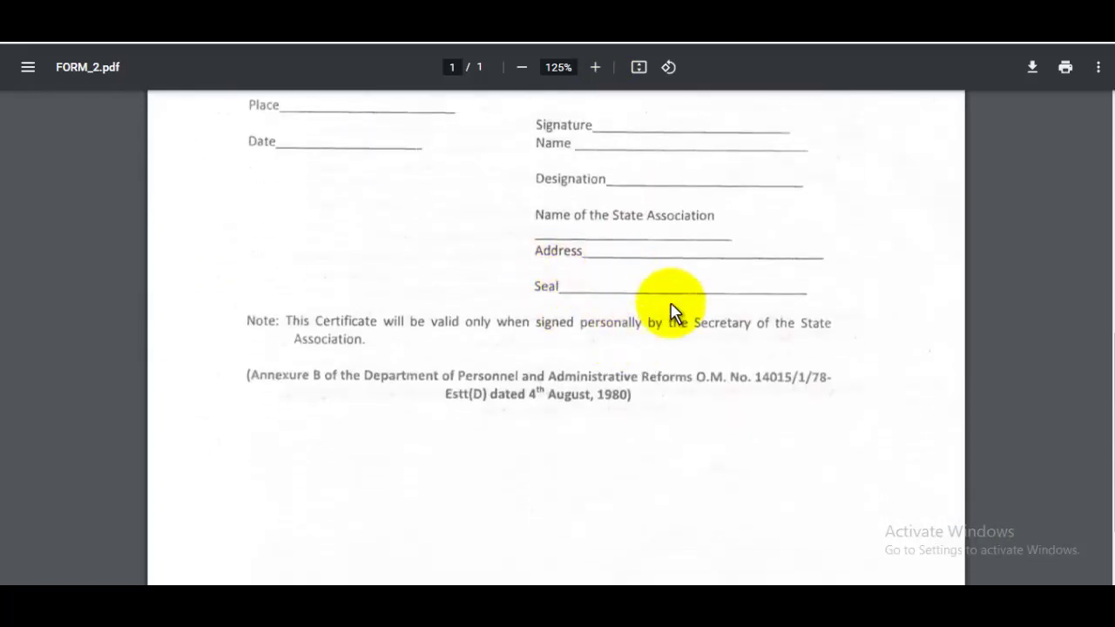
pyautogui.scroll(4, 675, 311)
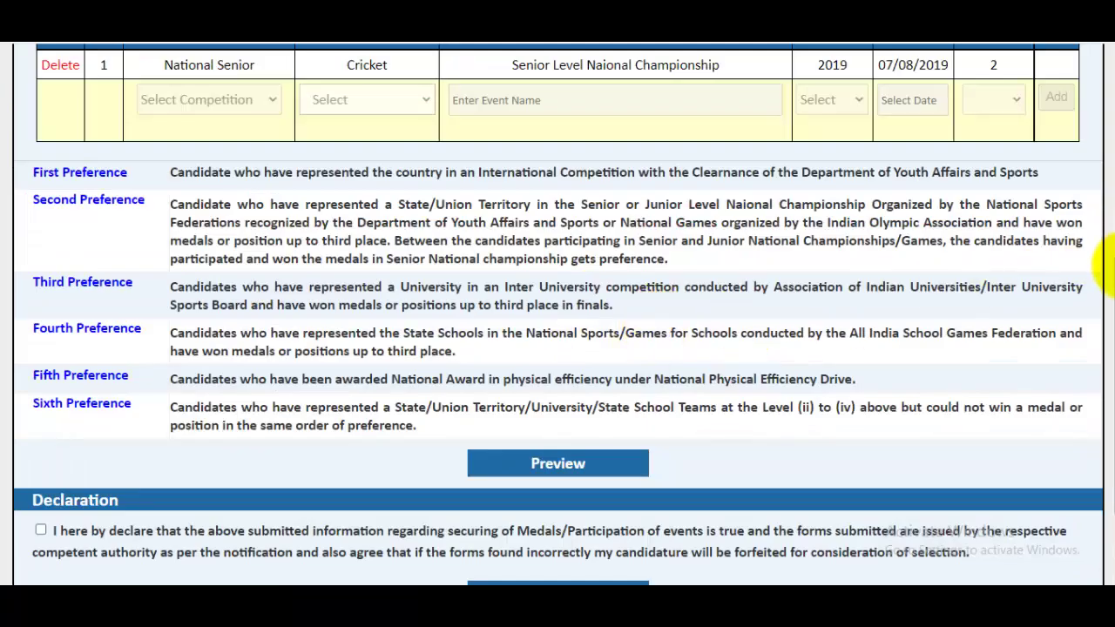
pyautogui.scroll(-3, 1106, 261)
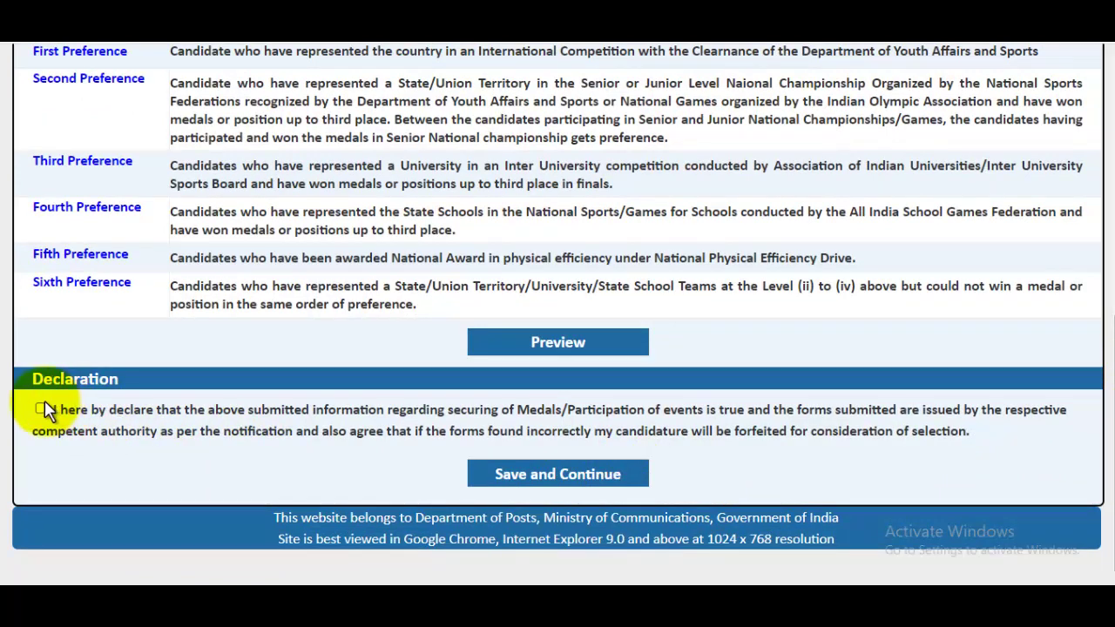
pyautogui.click(512, 473)
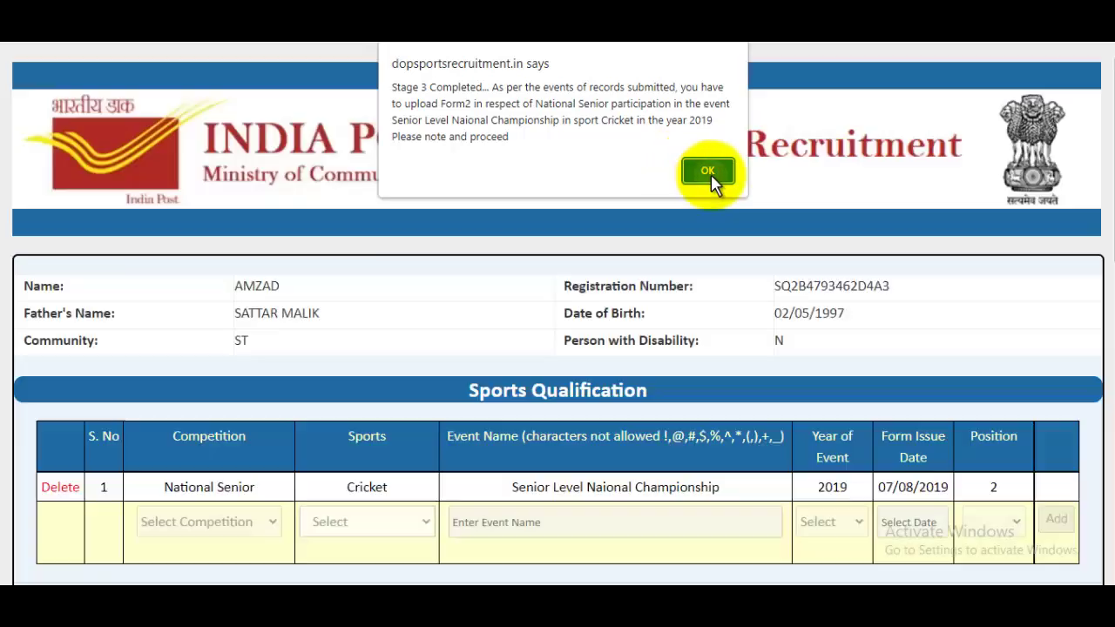
pyautogui.click(708, 171)
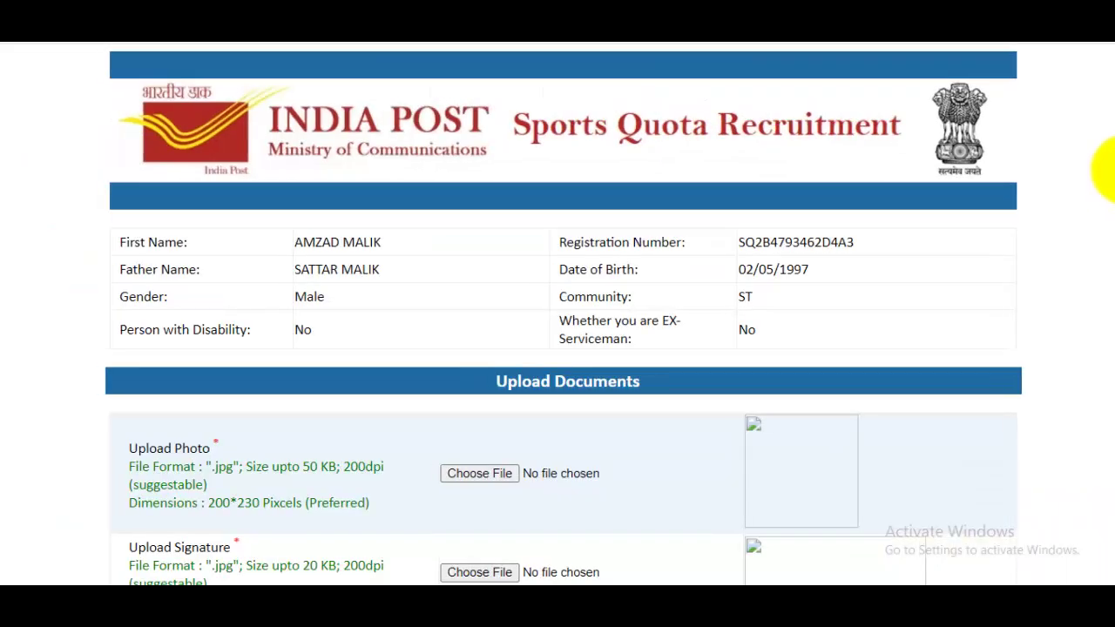
pyautogui.scroll(-2, 857, 322)
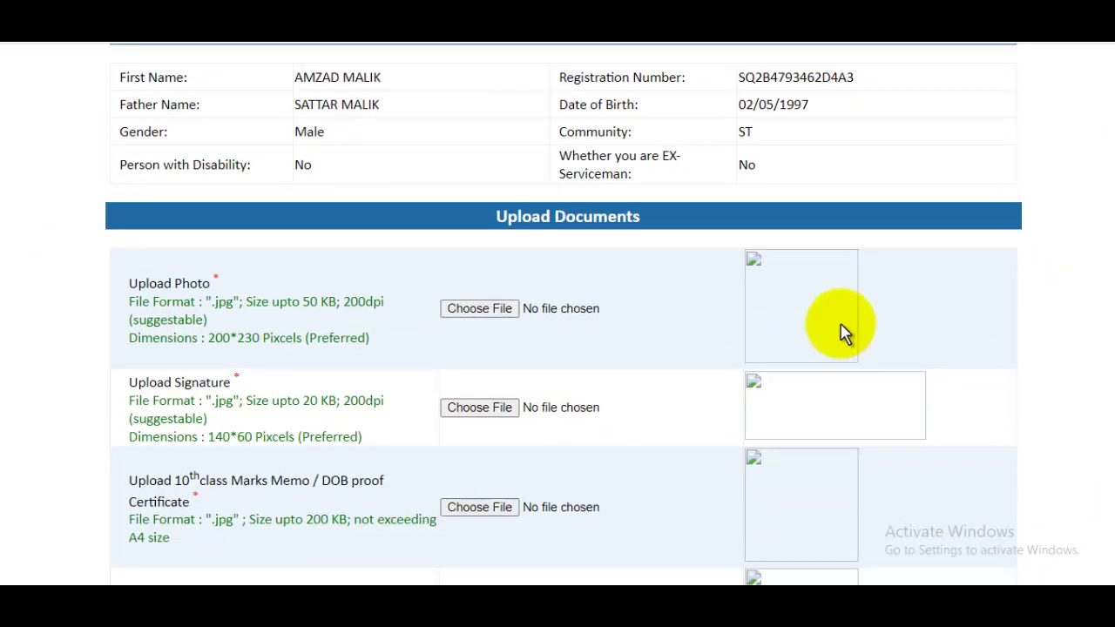
pyautogui.click(480, 309)
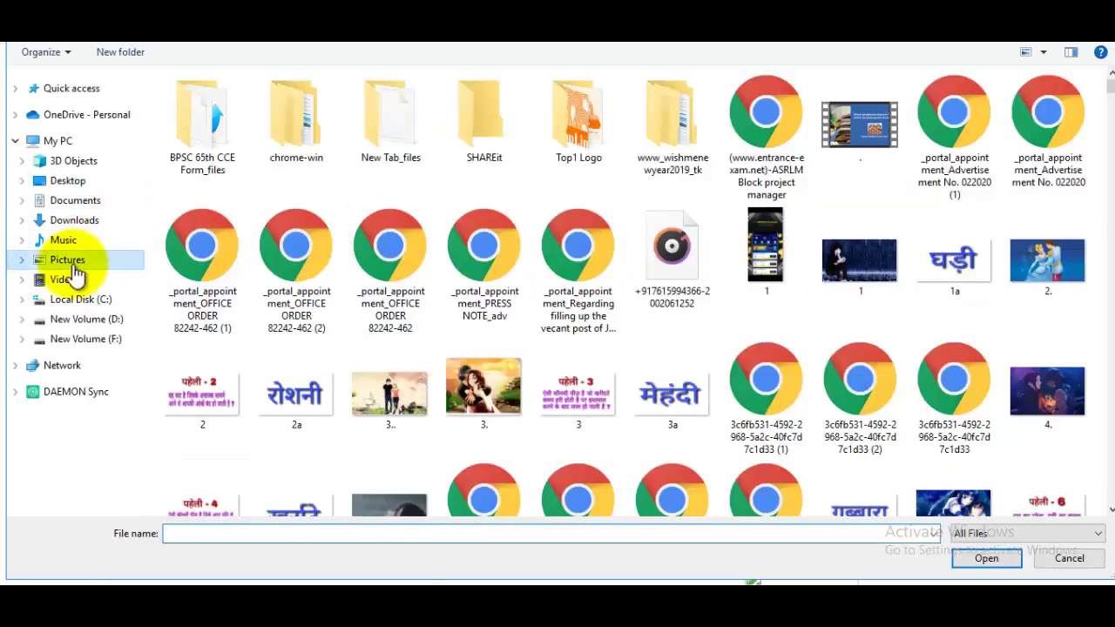
pyautogui.click(74, 266)
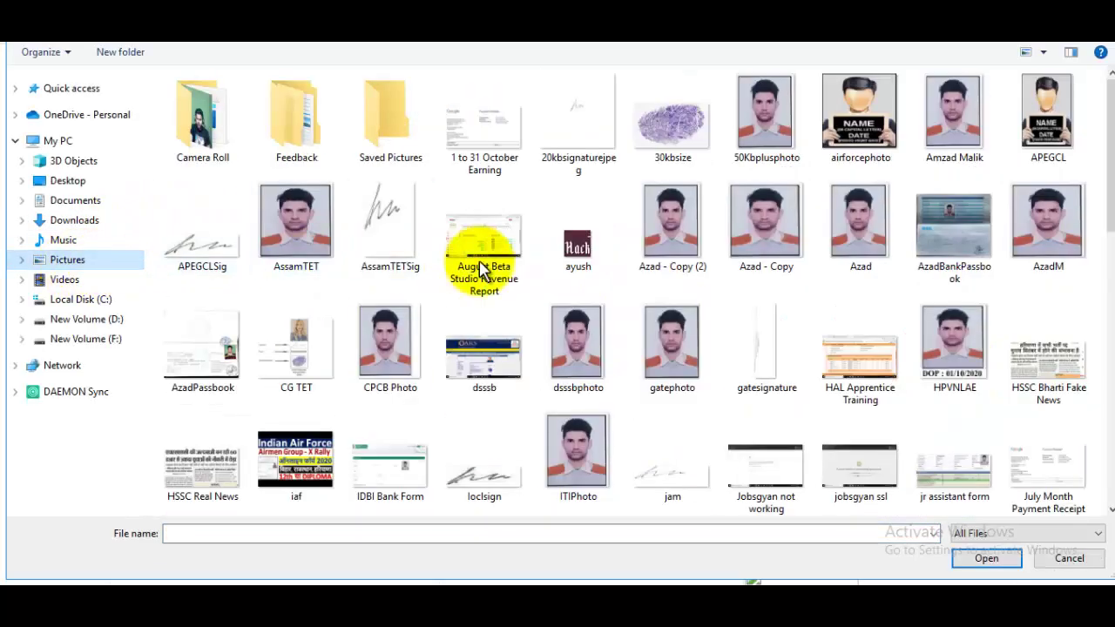
pyautogui.click(1036, 229)
pyautogui.click(984, 558)
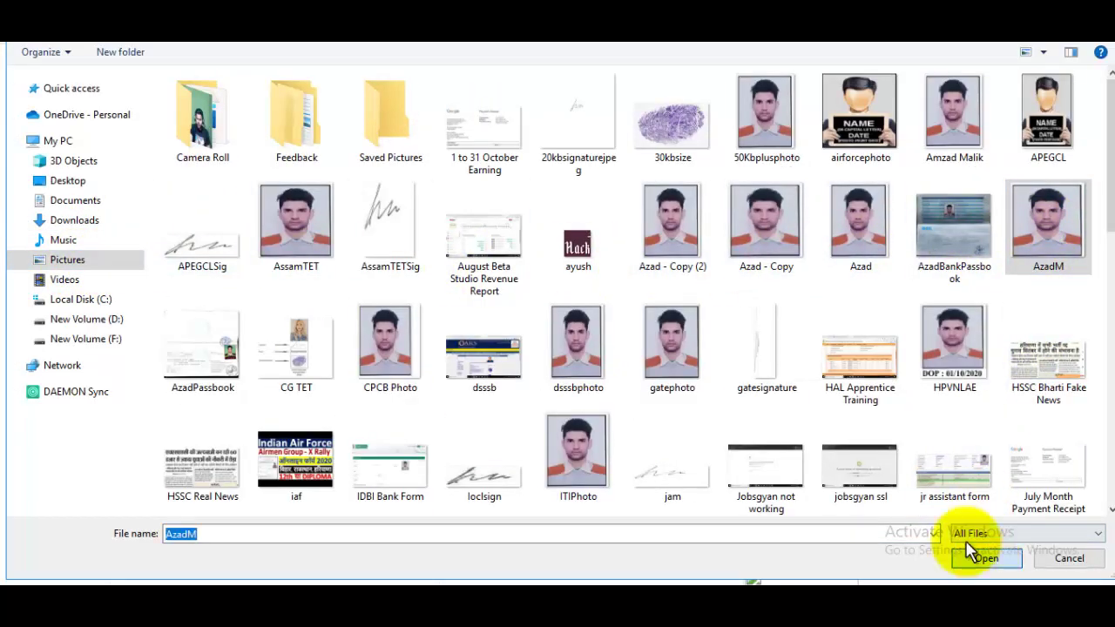
# Step: Upload signaturerandom.jpg as the signature
pyautogui.scroll(-3, 697, 369)
pyautogui.click(492, 249)
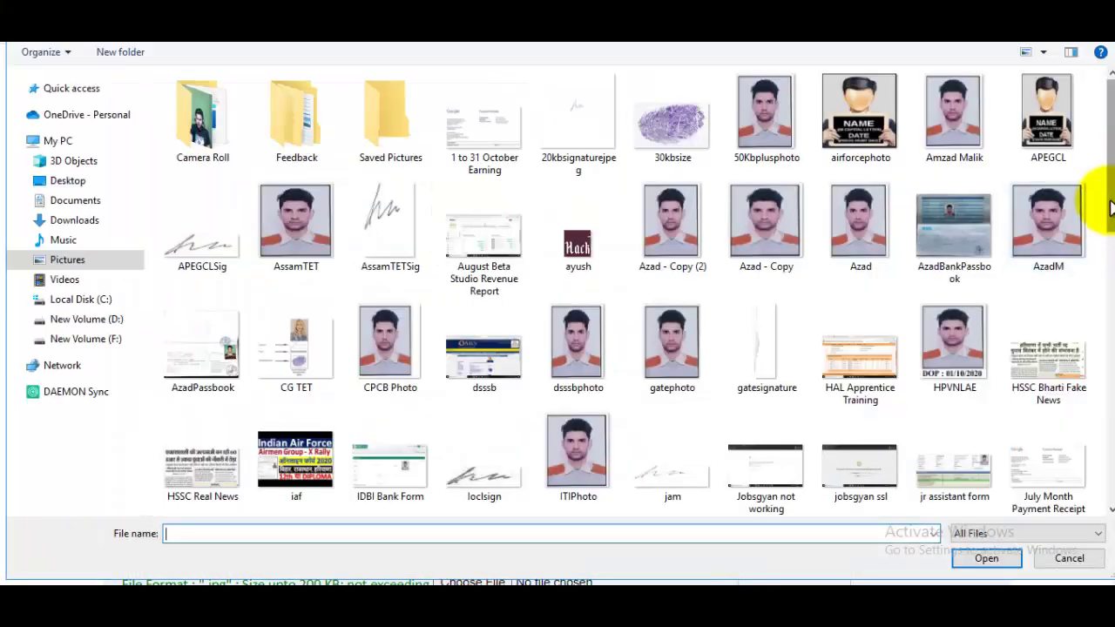
pyautogui.moveTo(1101, 165); pyautogui.dragTo(1089, 373)
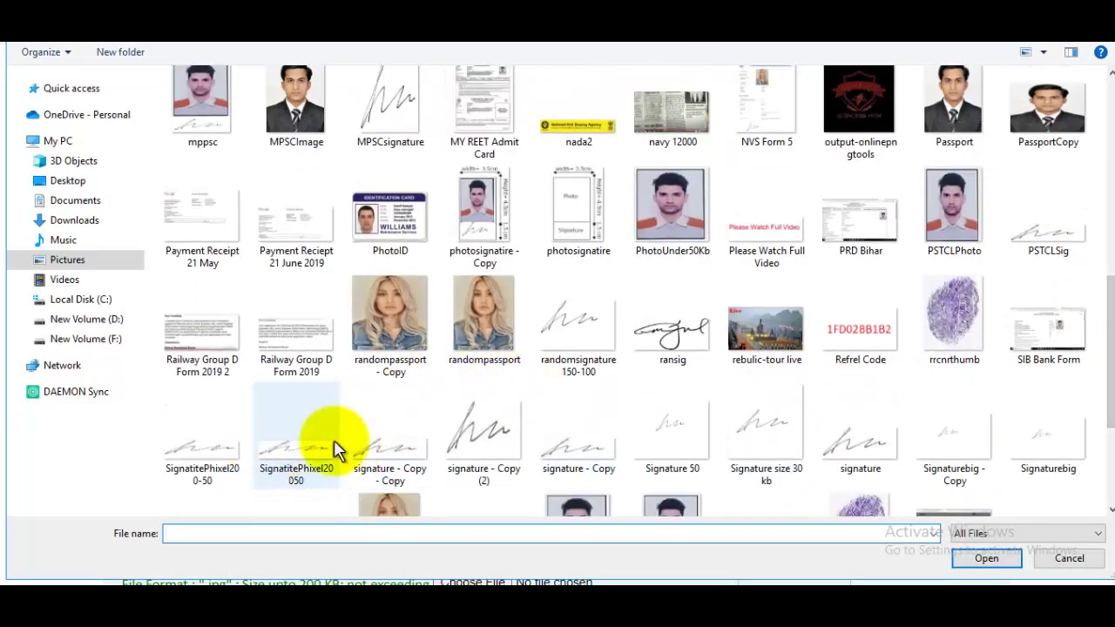
pyautogui.scroll(-3, 336, 442)
pyautogui.click(234, 353)
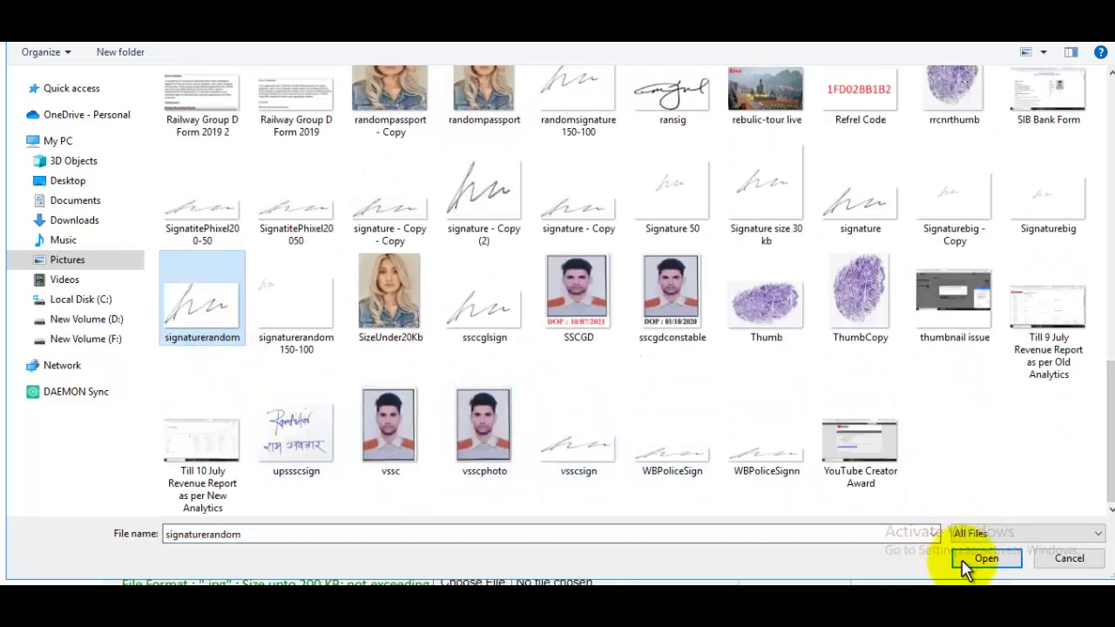
pyautogui.click(976, 560)
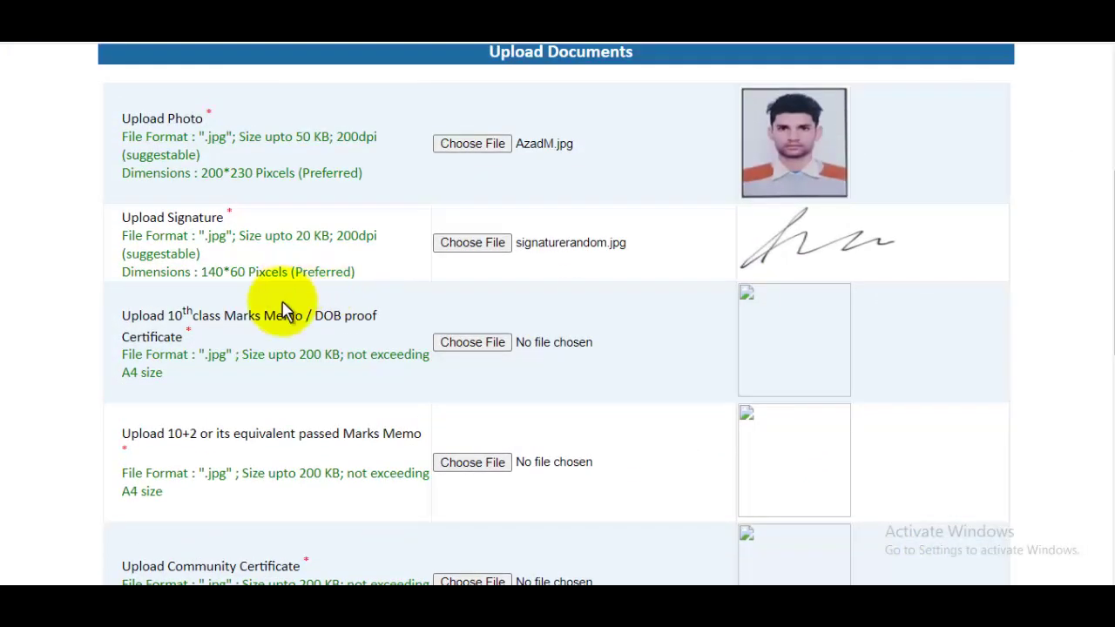
# Step: Upload MarkSheet.jpg as the 10th class marks memo
pyautogui.click(472, 342)
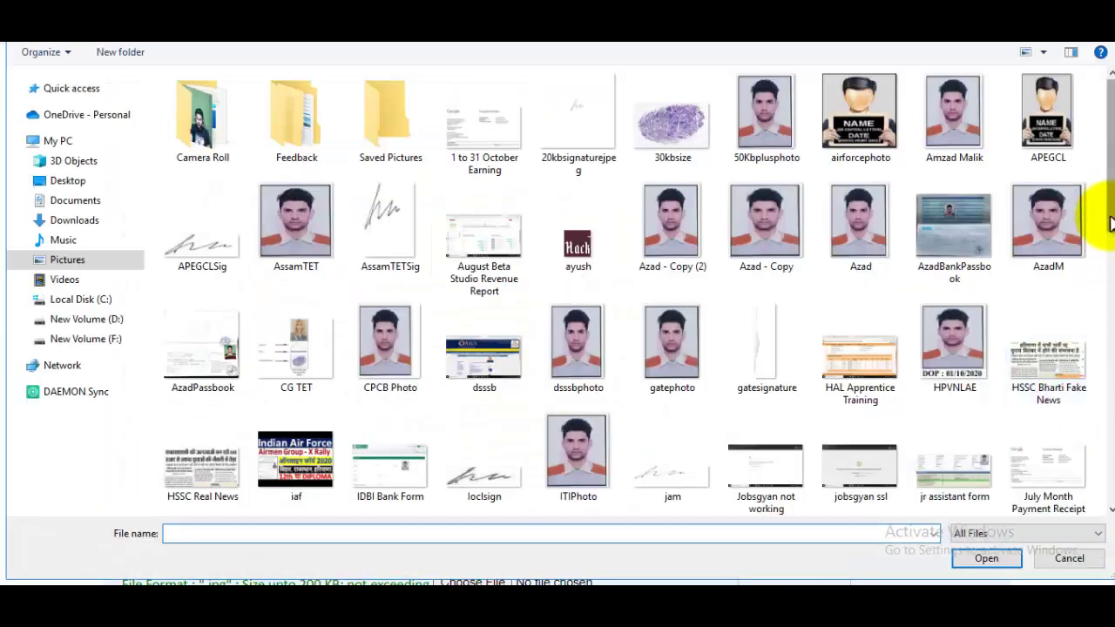
pyautogui.scroll(-3, 1106, 230)
pyautogui.click(697, 279)
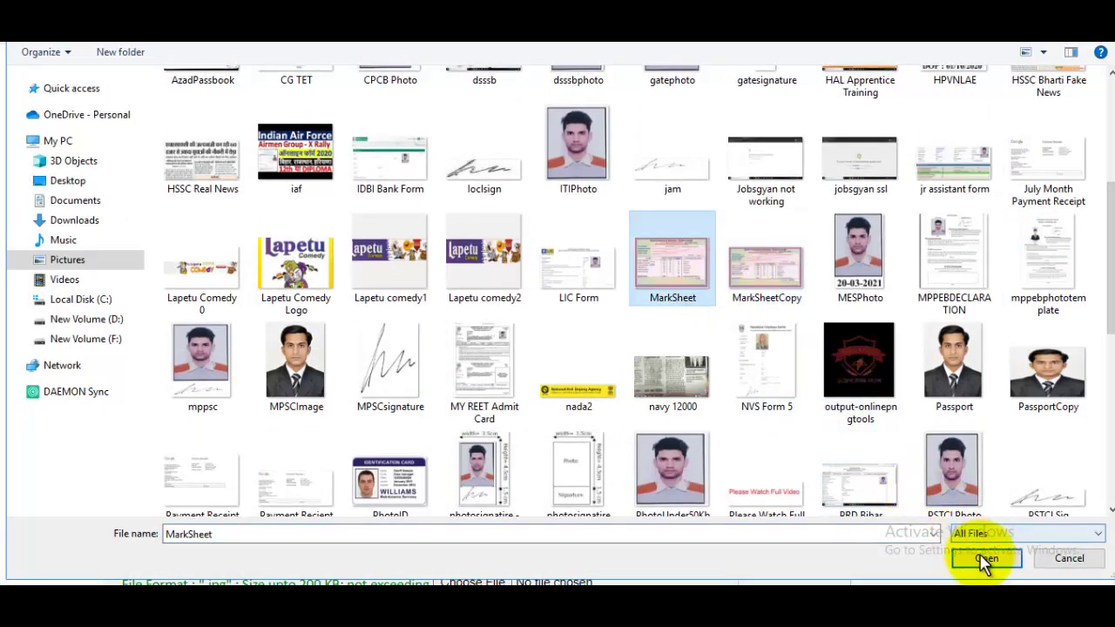
pyautogui.click(984, 561)
pyautogui.scroll(-2, 1095, 327)
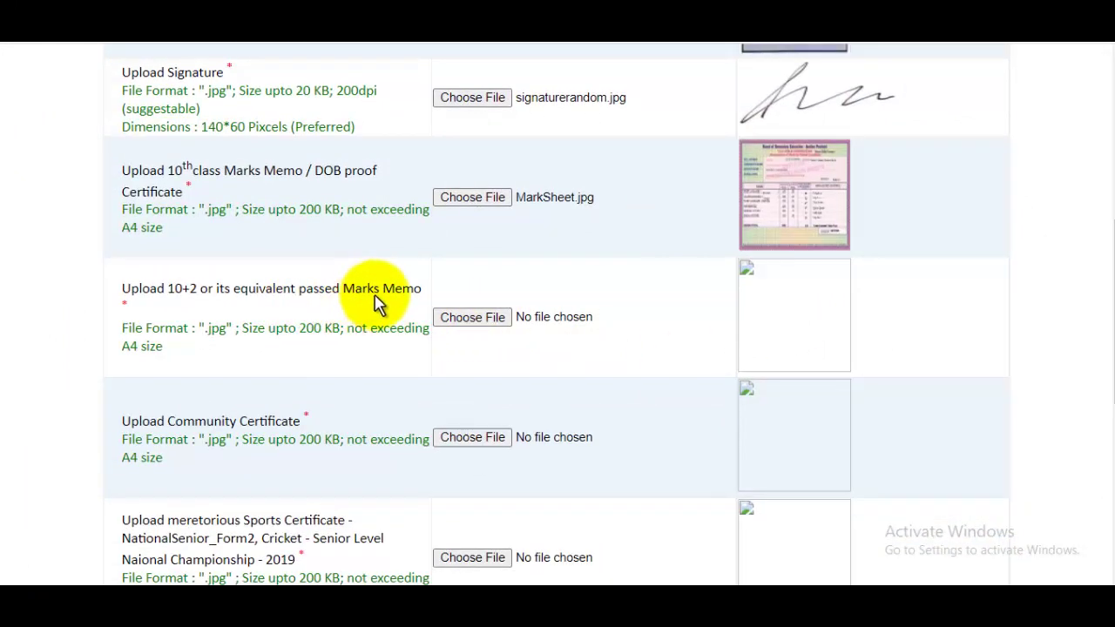
# Step: Replace the 10th class memo with MarkSheetCopy.jpg and return to the certificate upload form
pyautogui.click(763, 238)
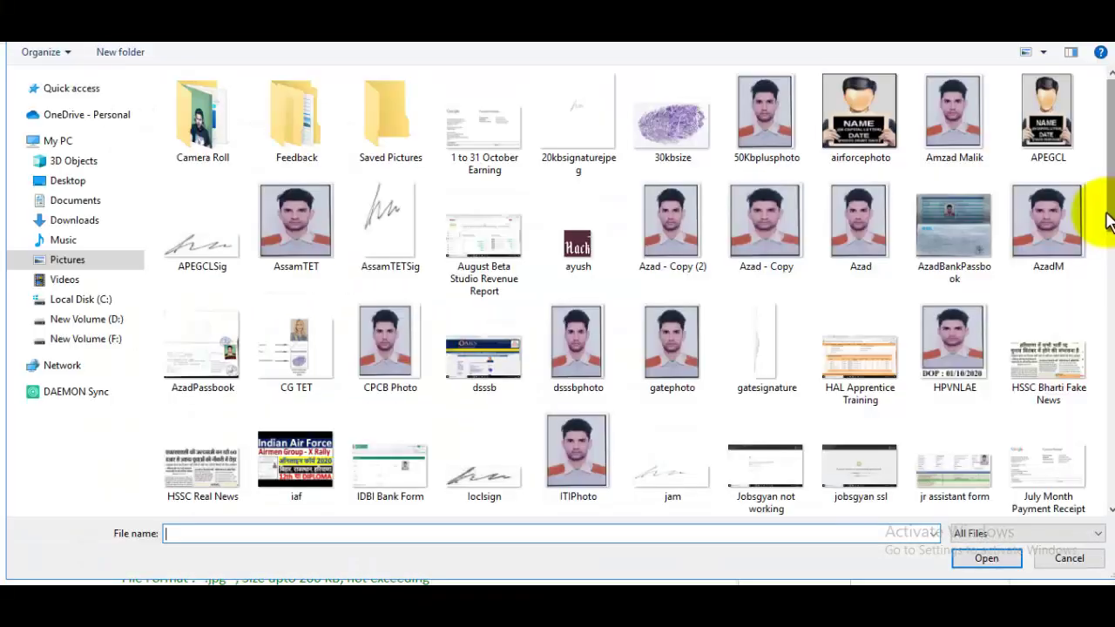
pyautogui.scroll(-3, 1108, 209)
pyautogui.click(784, 340)
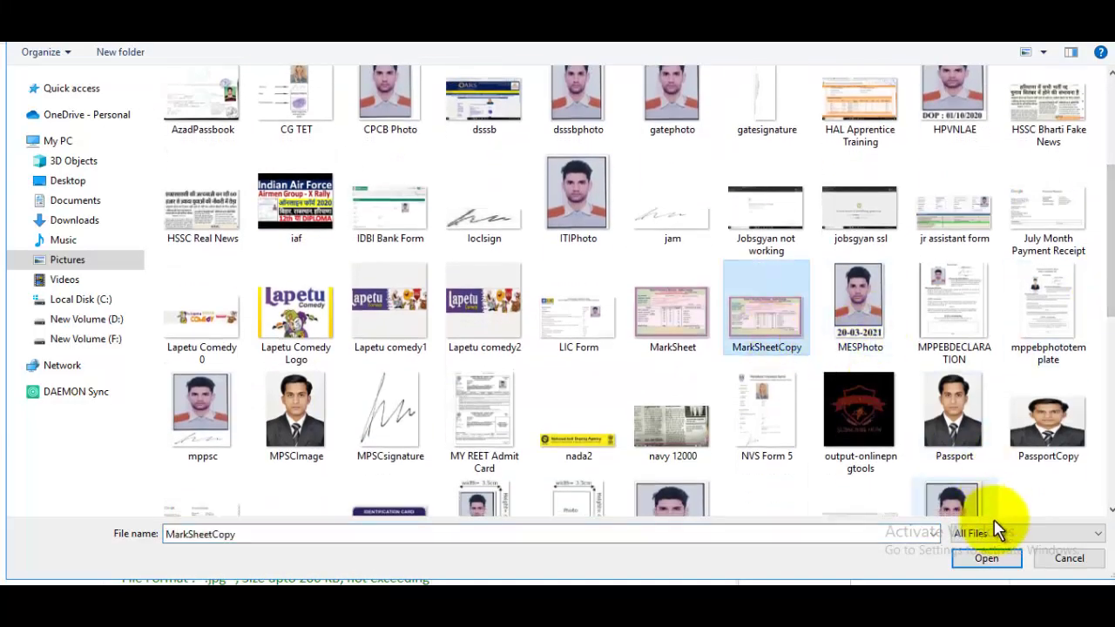
pyautogui.click(987, 558)
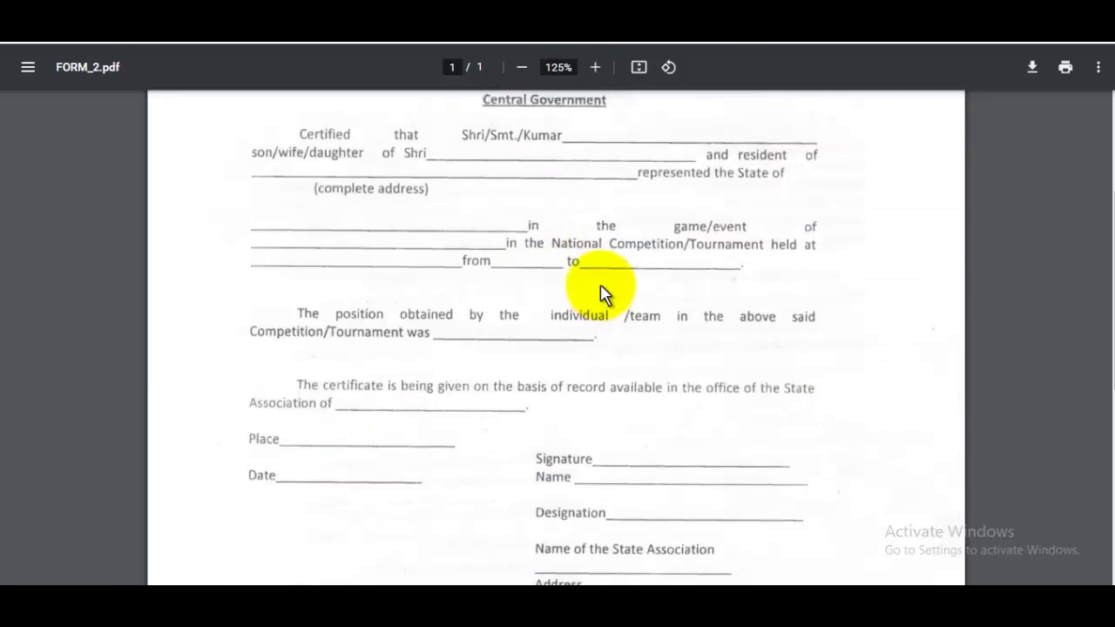
pyautogui.scroll(3, 604, 293)
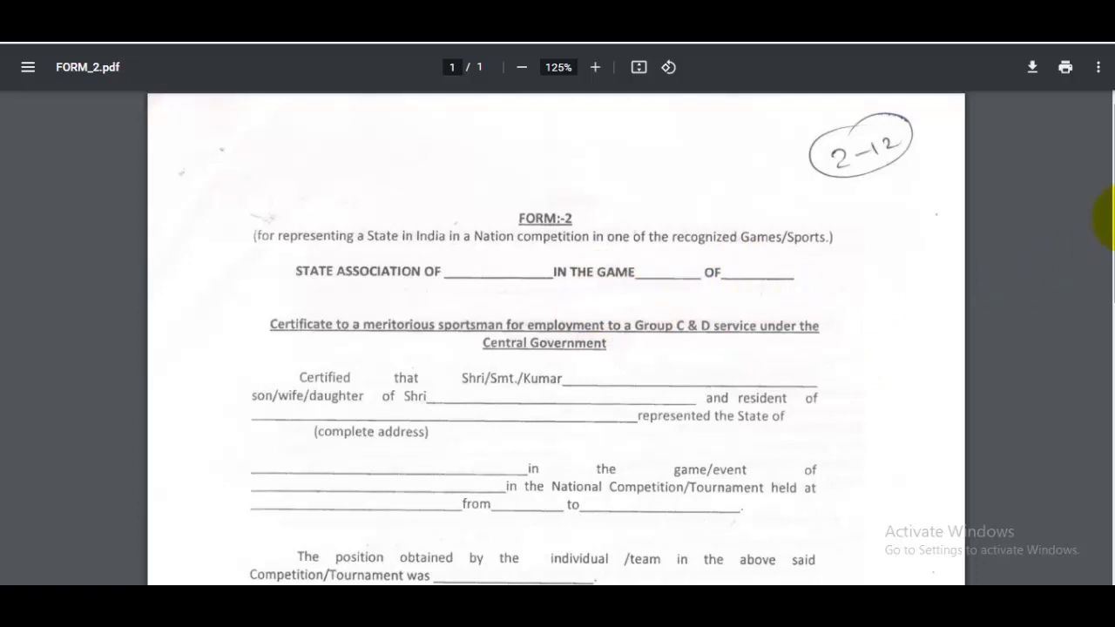
pyautogui.moveTo(1111, 219)
pyautogui.mouseDown()
pyautogui.moveTo(1099, 369)
pyautogui.moveTo(671, 378)
pyautogui.mouseUp()
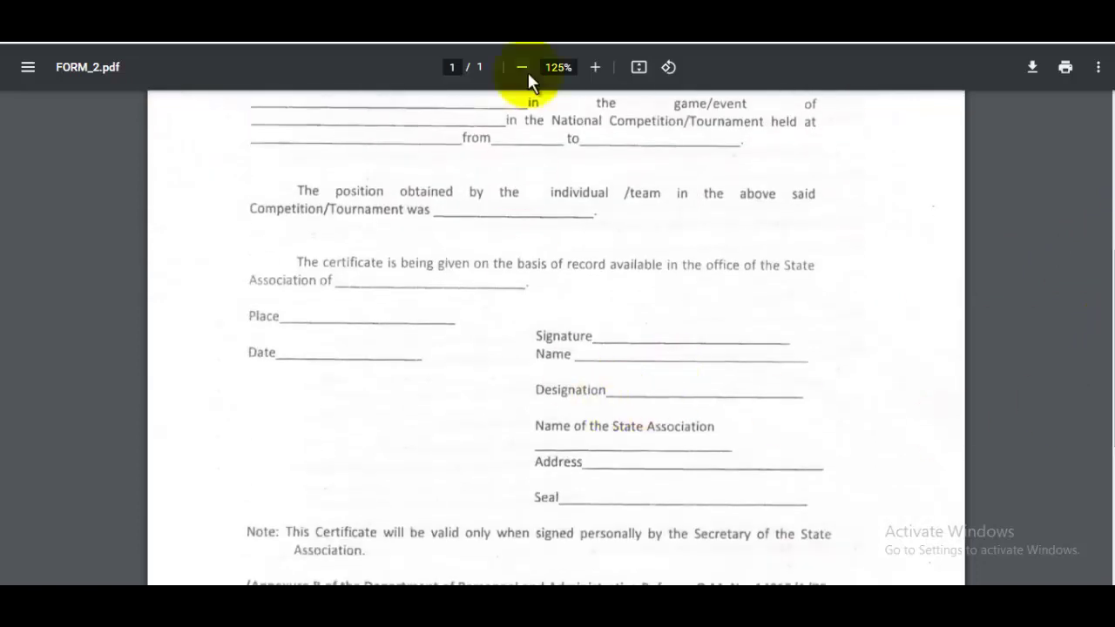
pyautogui.click(532, 12)
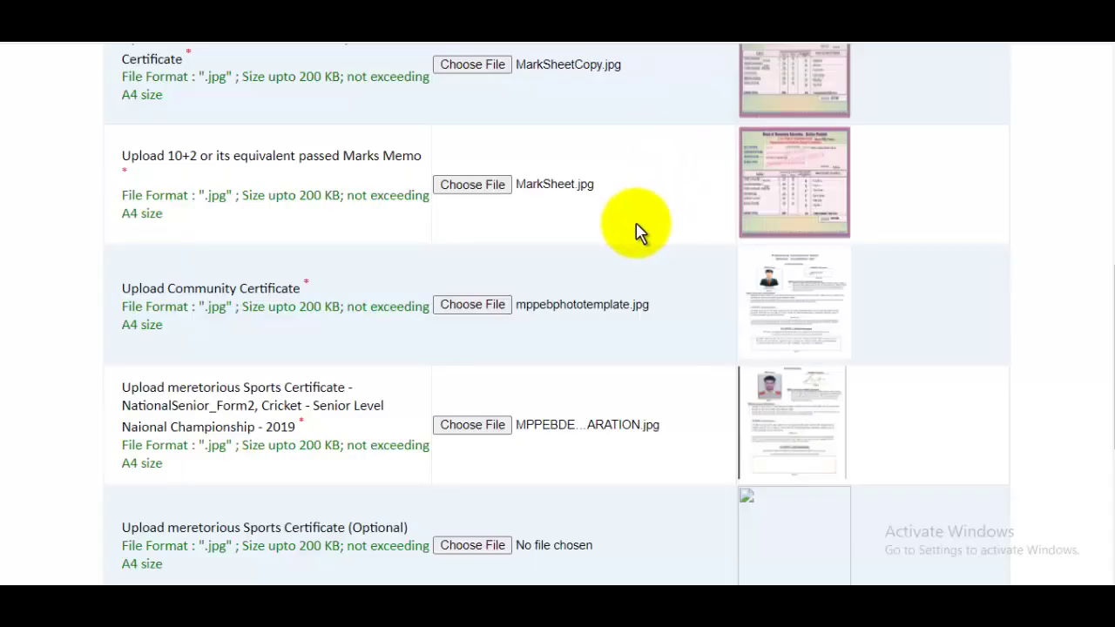
# Step: Tick the declarations that the information is true and about passed subjects and certificates
pyautogui.scroll(-2, 598, 329)
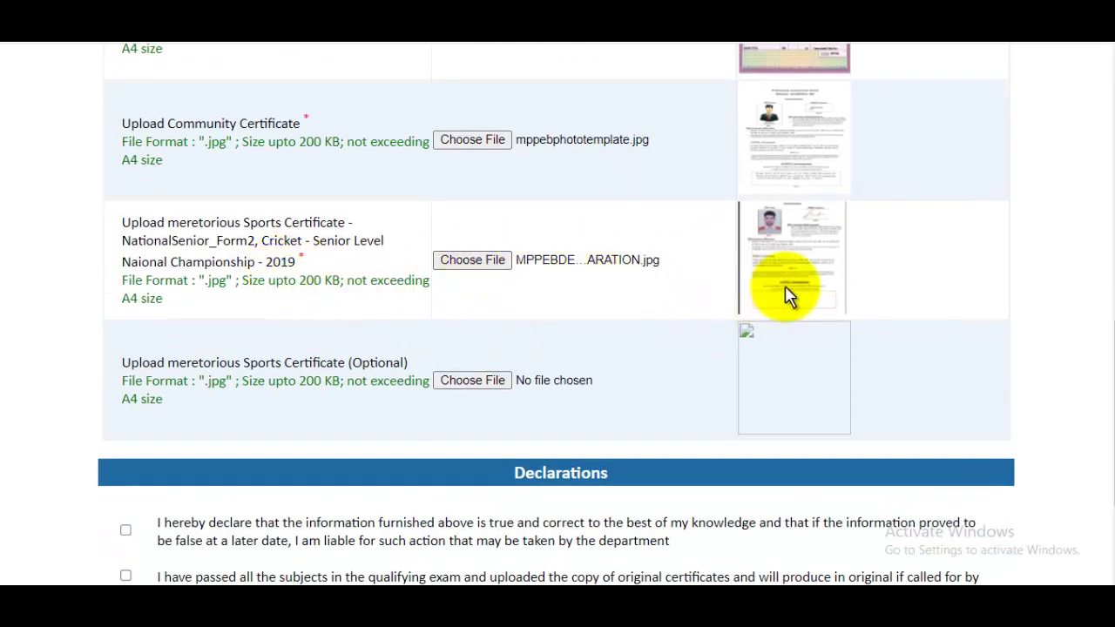
pyautogui.scroll(-2, 788, 296)
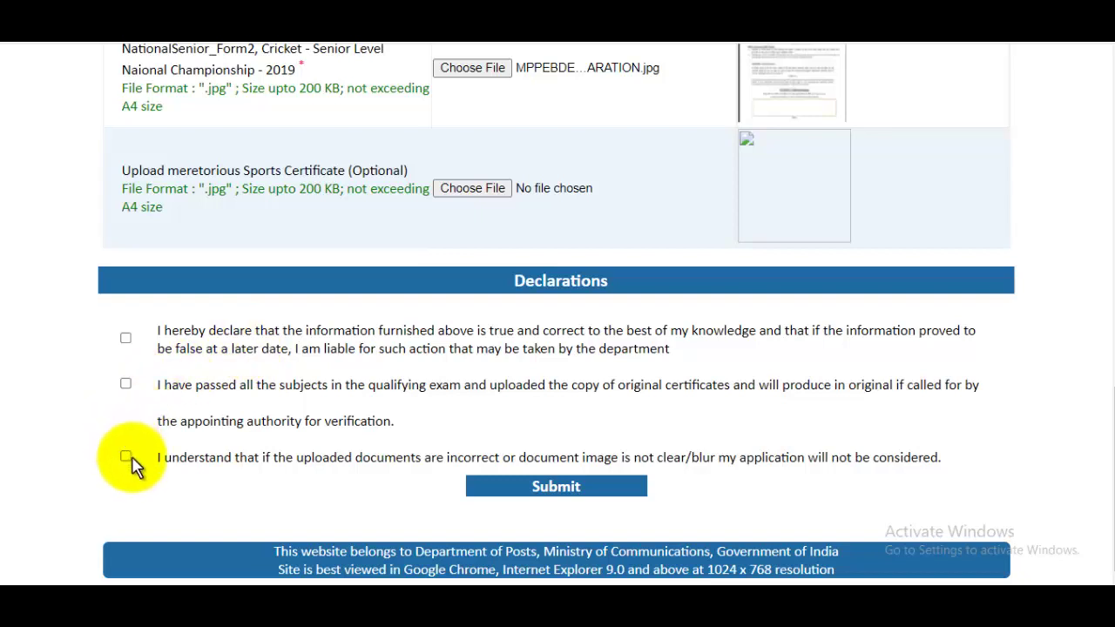
pyautogui.click(125, 338)
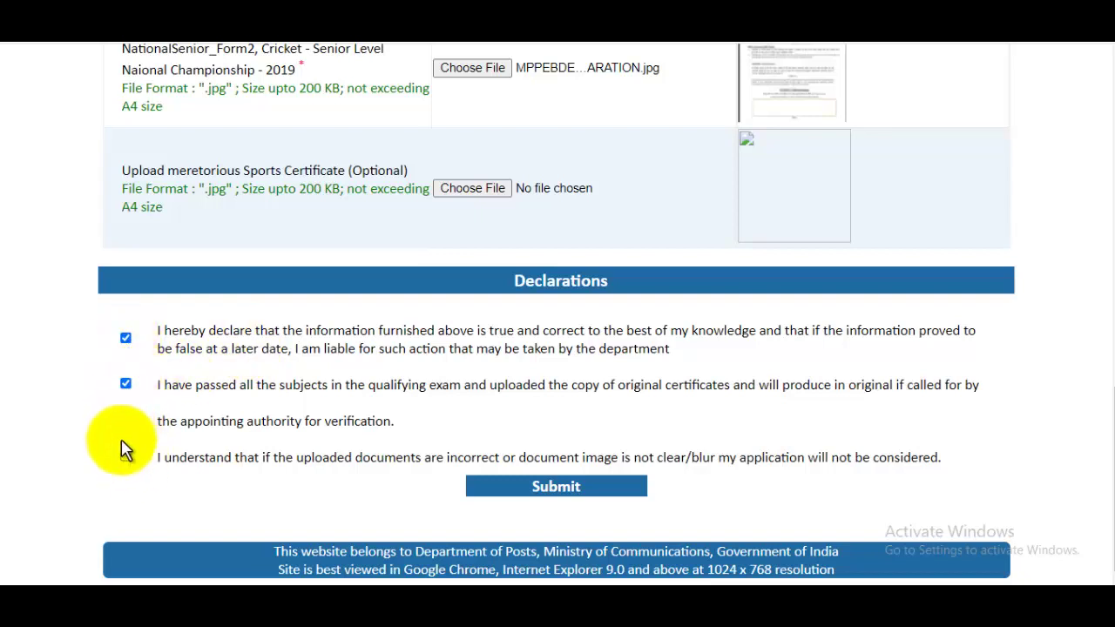
pyautogui.click(127, 457)
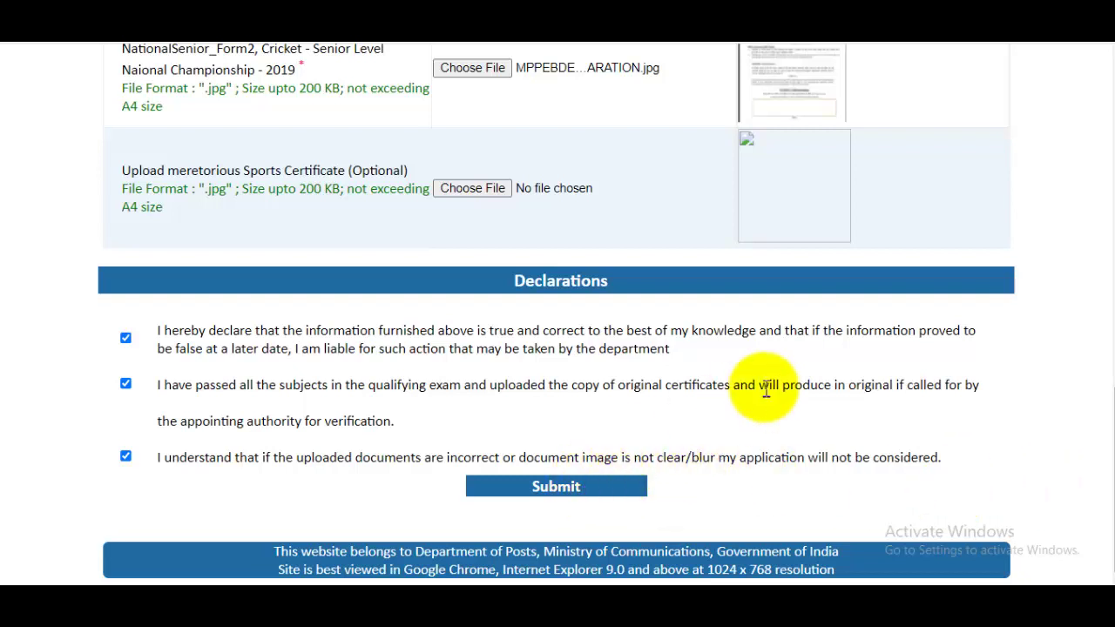
pyautogui.scroll(15, 766, 389)
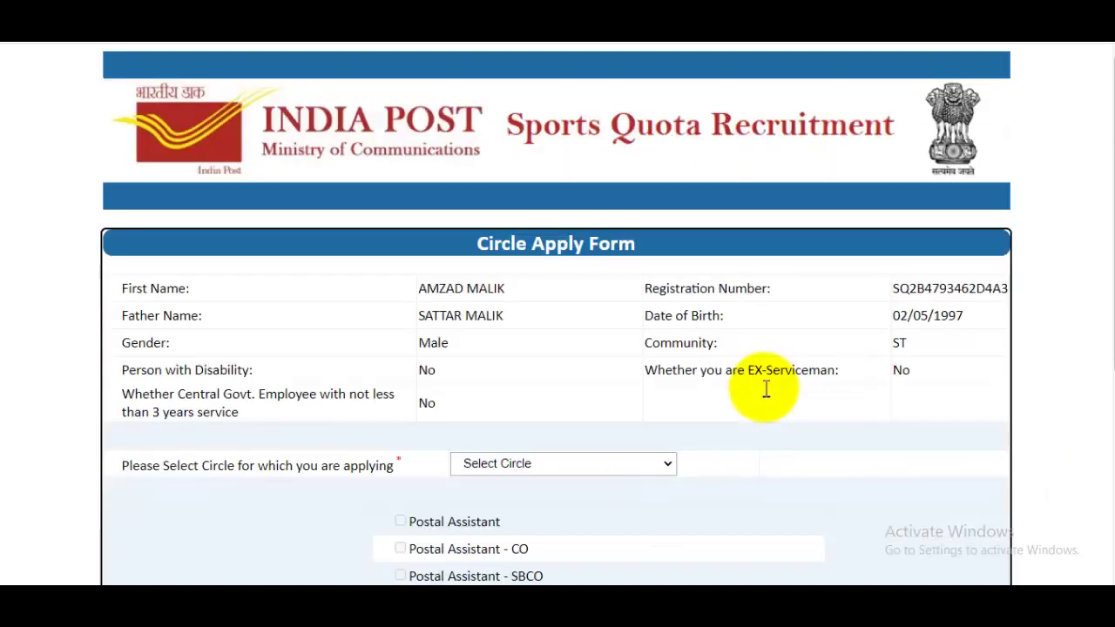
# Step: Choose Maharashtra circle, apply for Postal Assistant, and declare having studied Marathi/Konkani
pyautogui.scroll(-1, 765, 390)
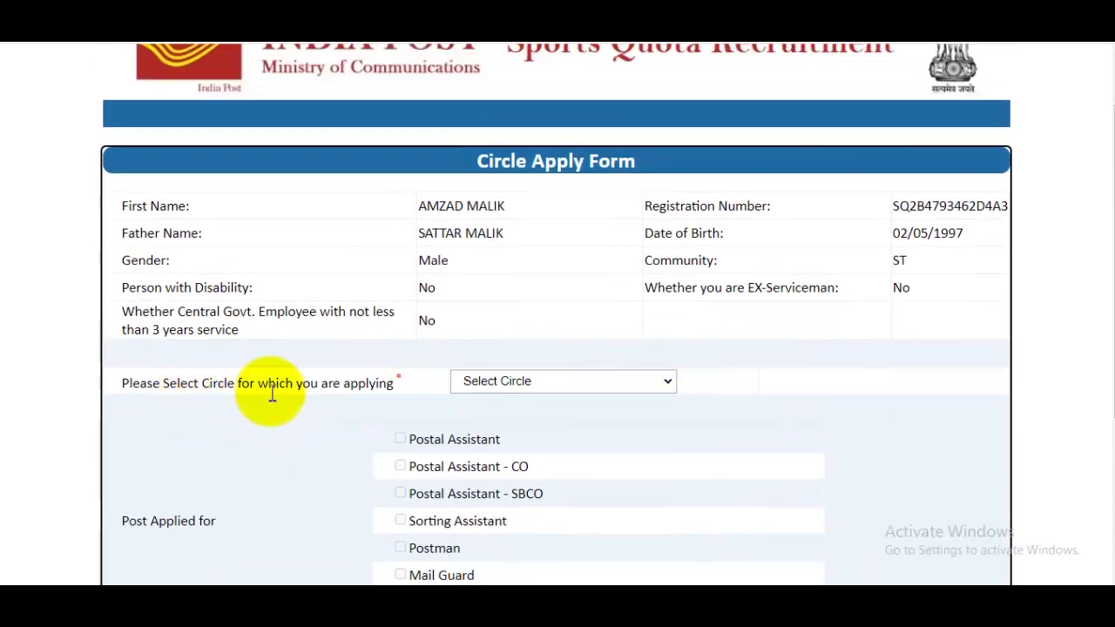
pyautogui.click(533, 384)
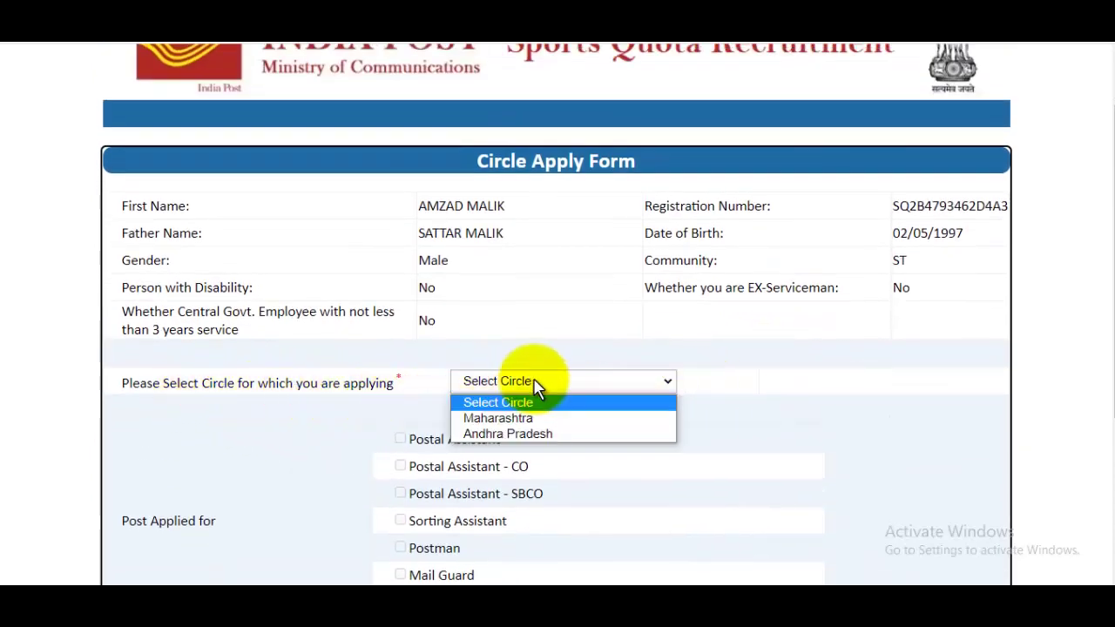
pyautogui.click(497, 419)
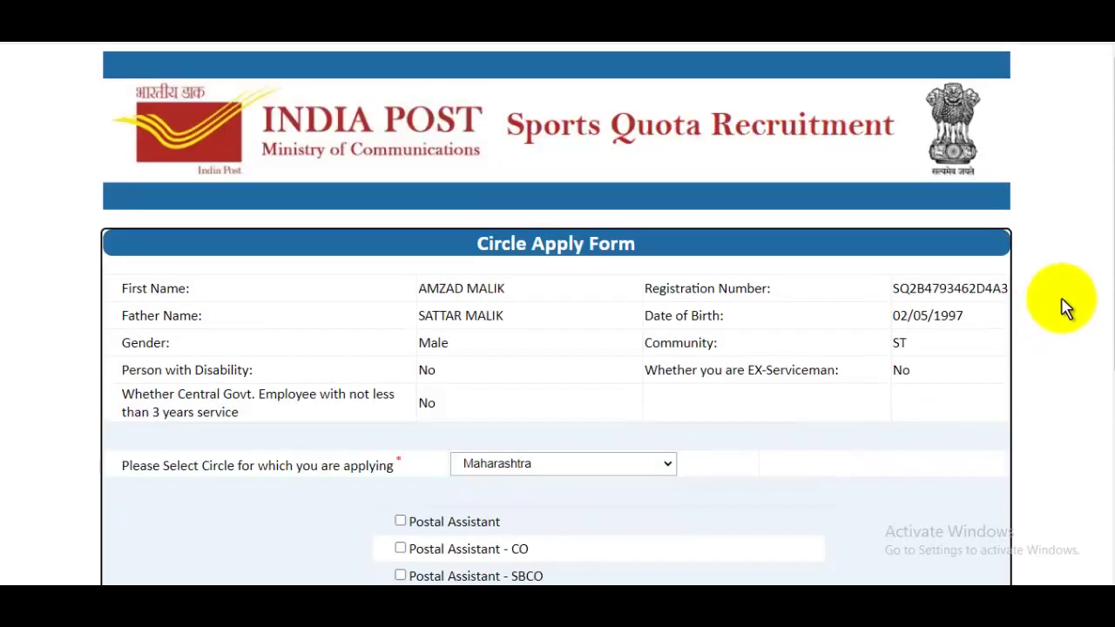
pyautogui.scroll(-3, 1065, 308)
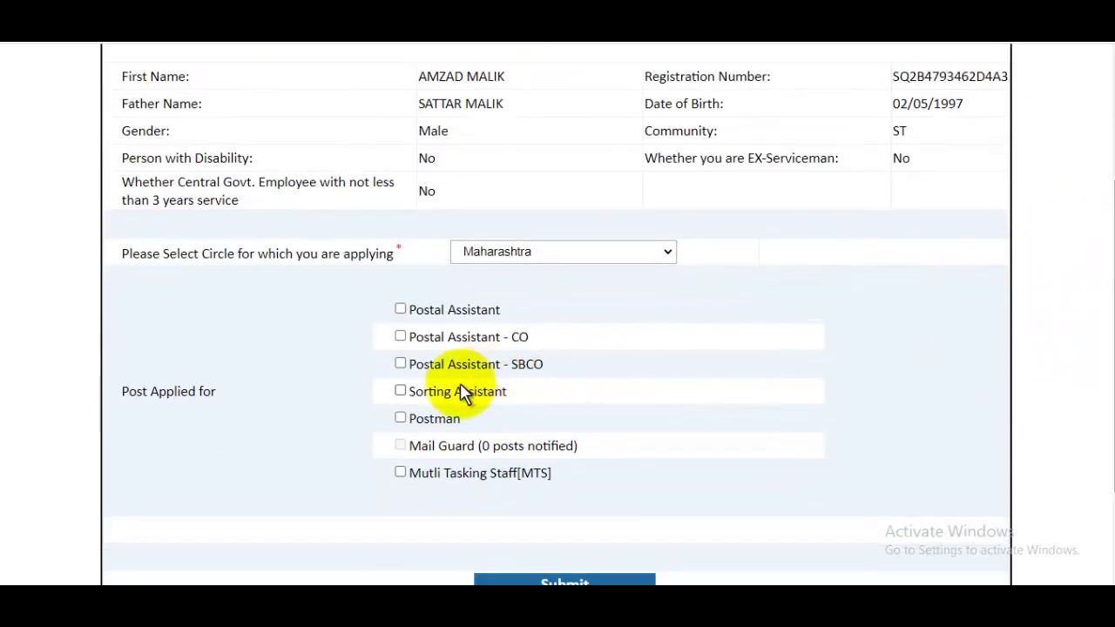
pyautogui.click(402, 310)
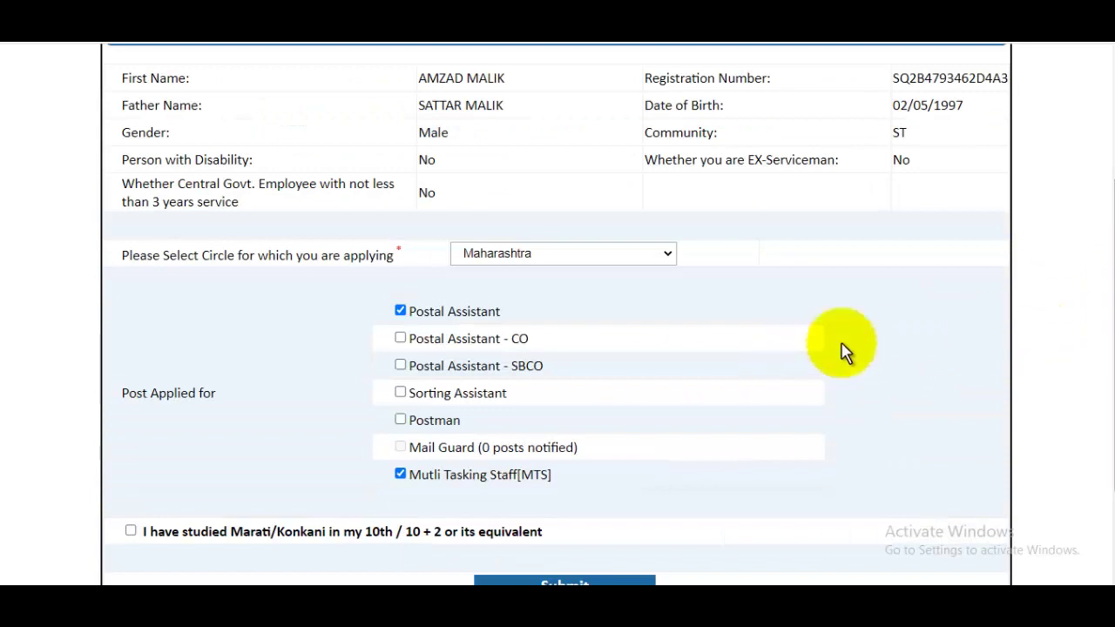
pyautogui.scroll(-2, 1097, 236)
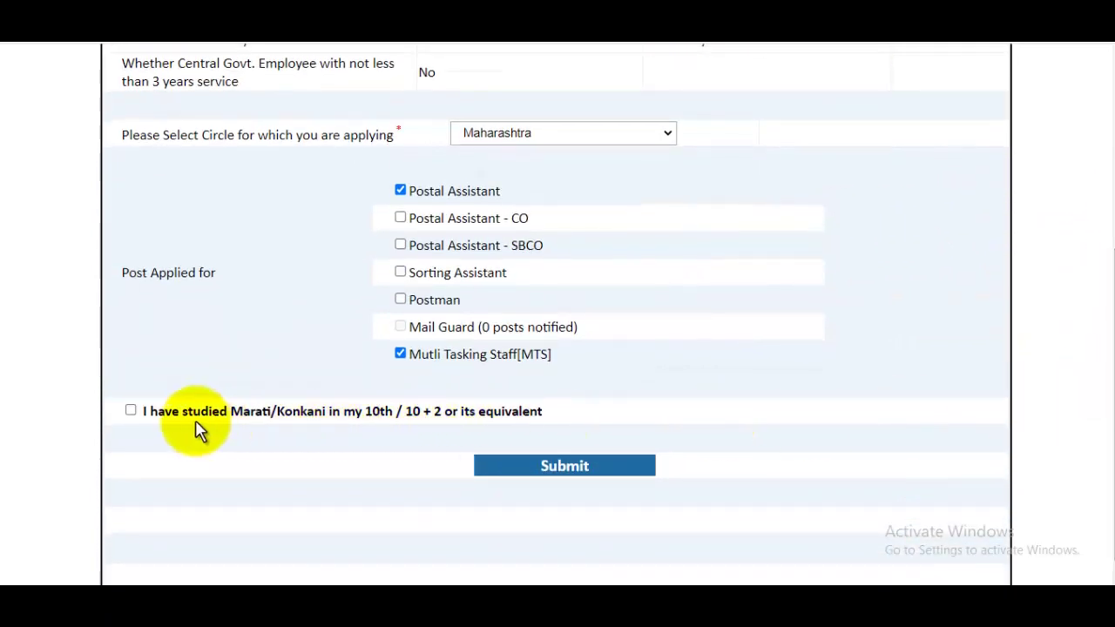
pyautogui.click(132, 411)
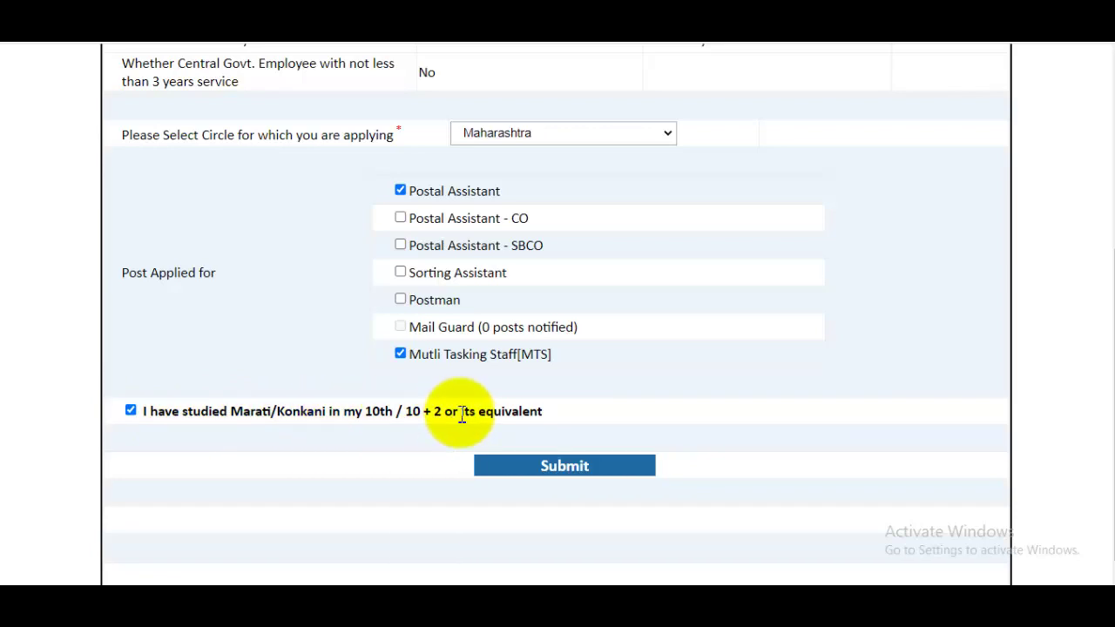
# Step: Submit the Maharashtra circle application and open its application print-out
pyautogui.click(568, 470)
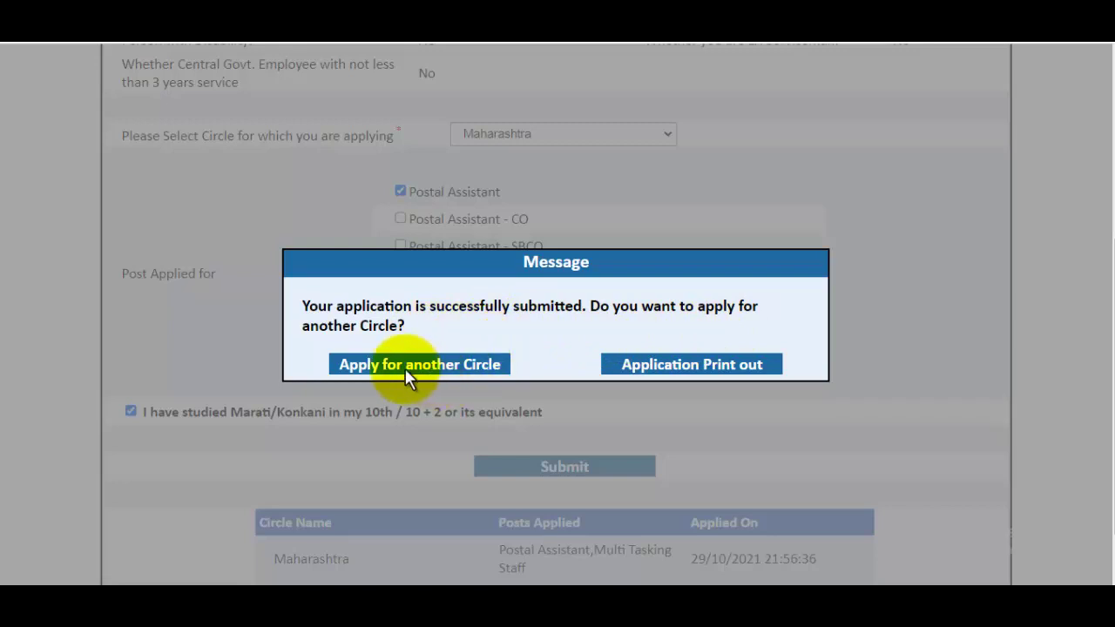
pyautogui.click(694, 367)
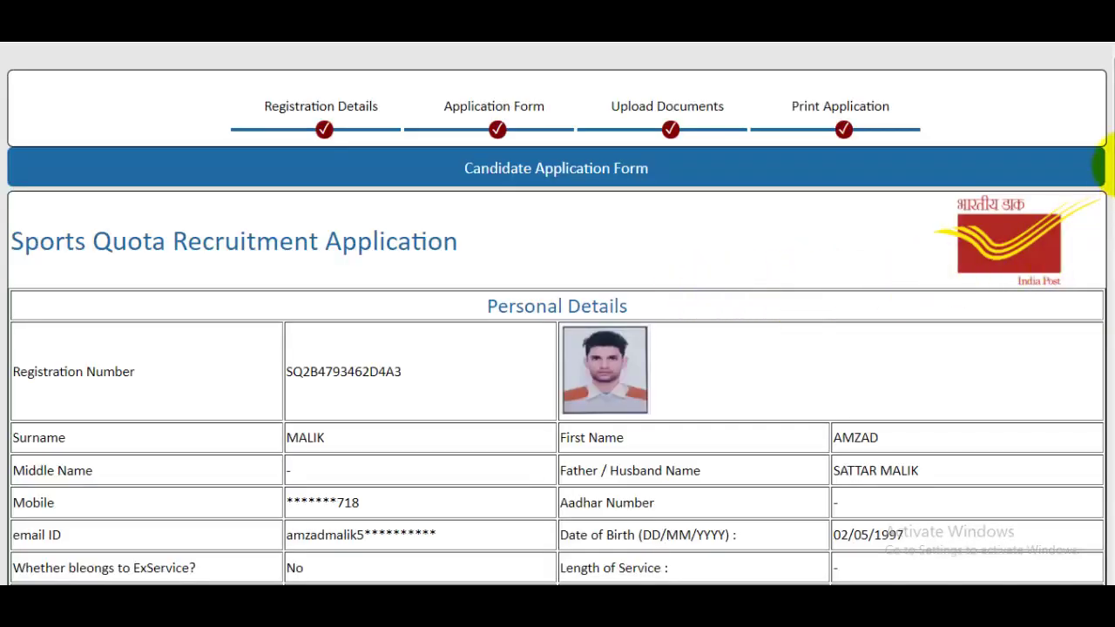
# Step: Print the candidate application to a PDF file named 'maharas'
pyautogui.scroll(-5, 1108, 261)
pyautogui.moveTo(1107, 261); pyautogui.dragTo(1099, 486)
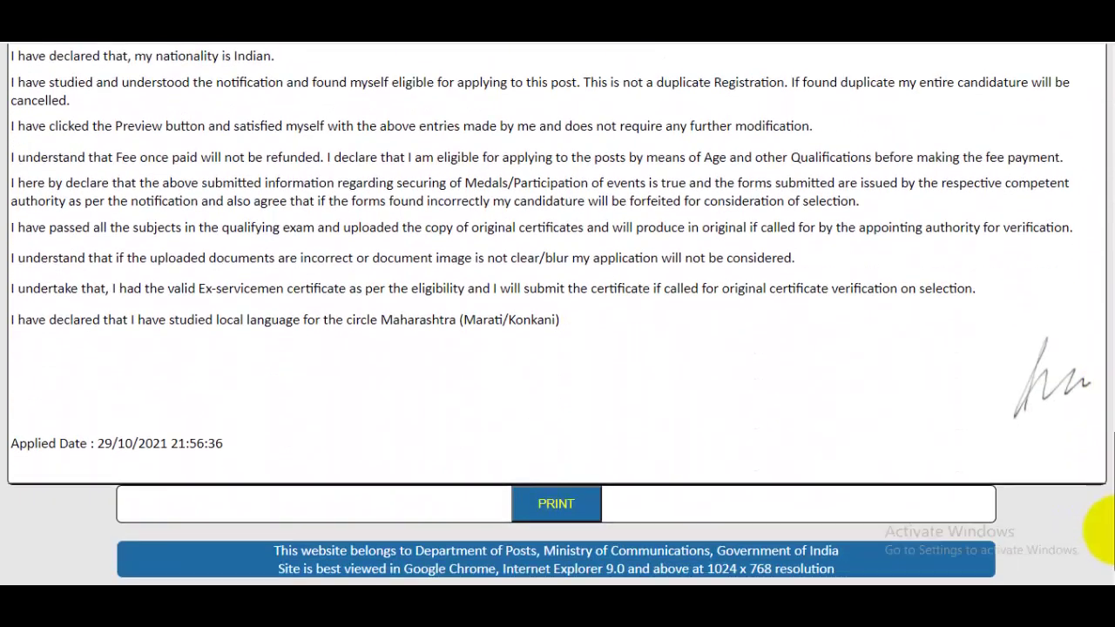
pyautogui.click(577, 502)
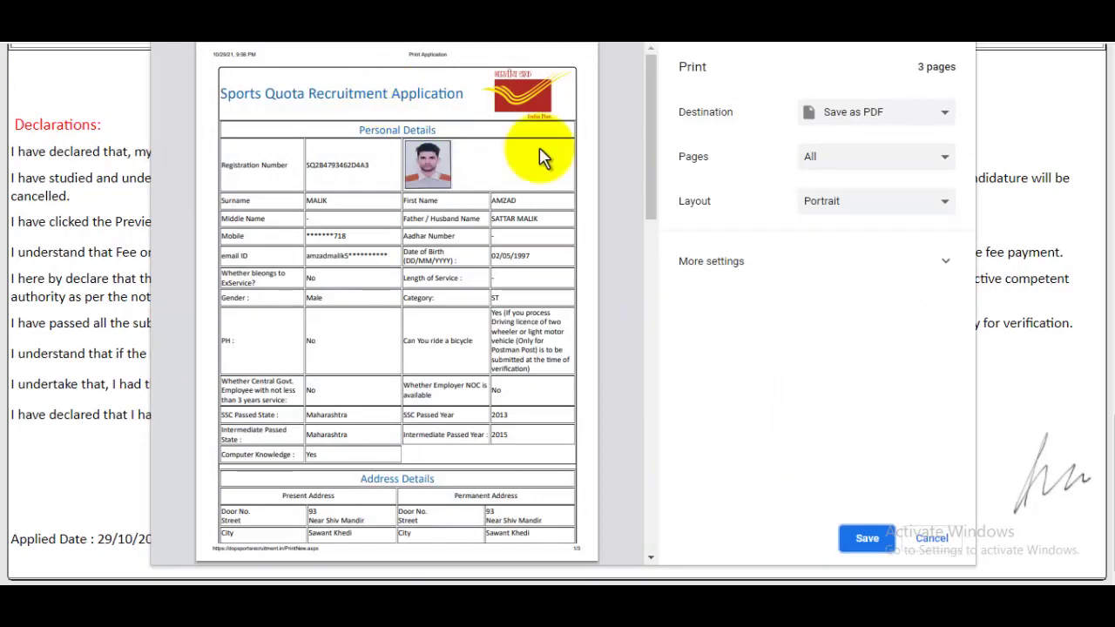
pyautogui.click(867, 538)
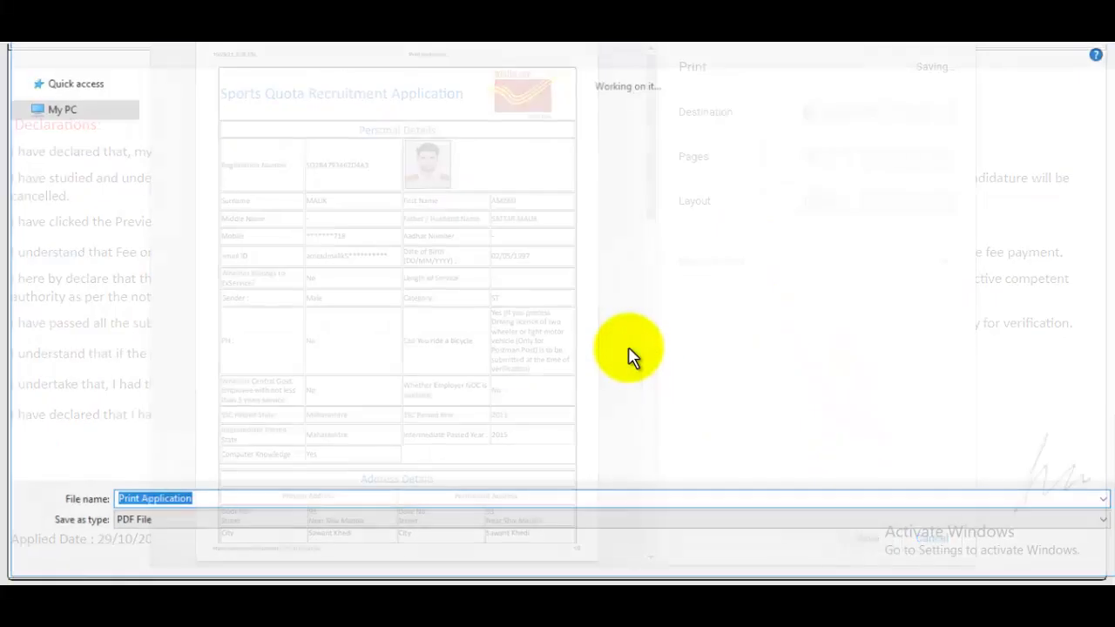
pyautogui.write('maha')
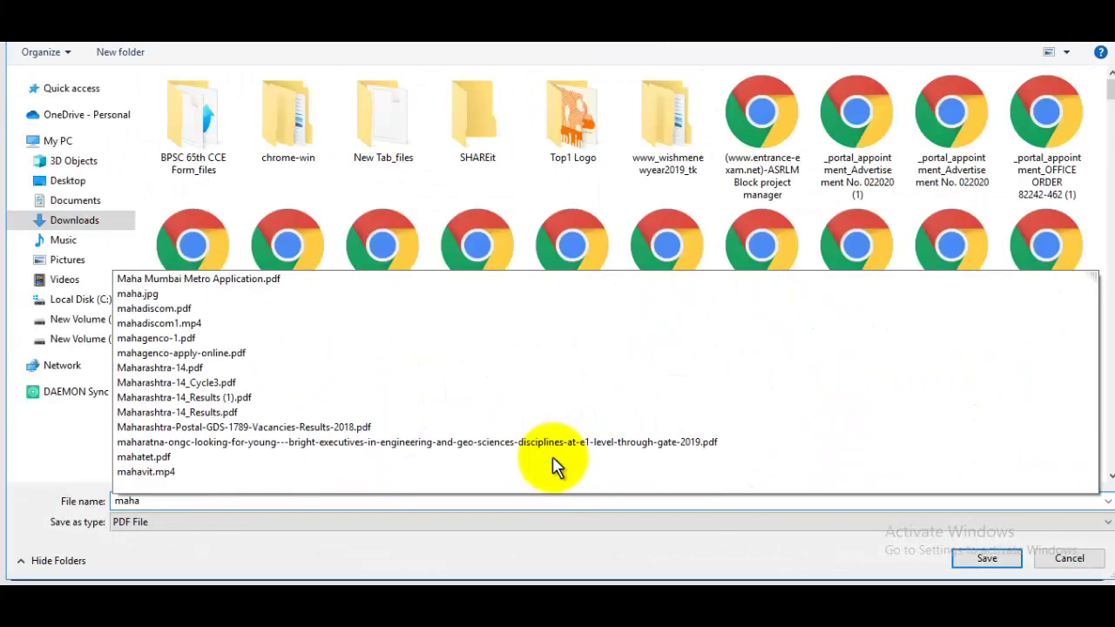
pyautogui.write('ras')
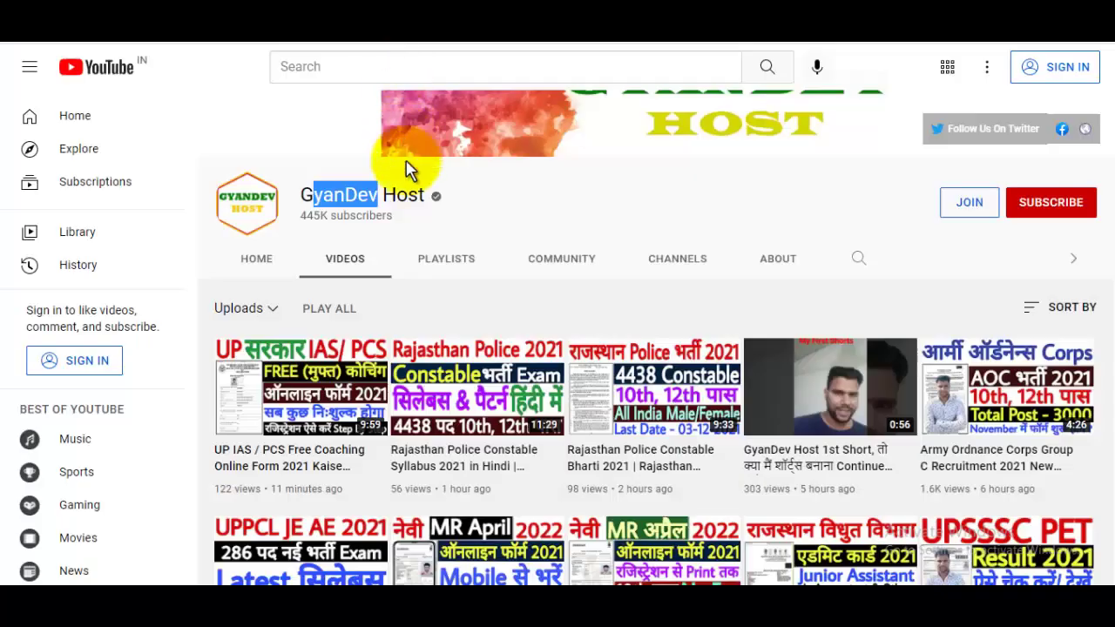
pyautogui.moveTo(406, 166); pyautogui.dragTo(415, 195)
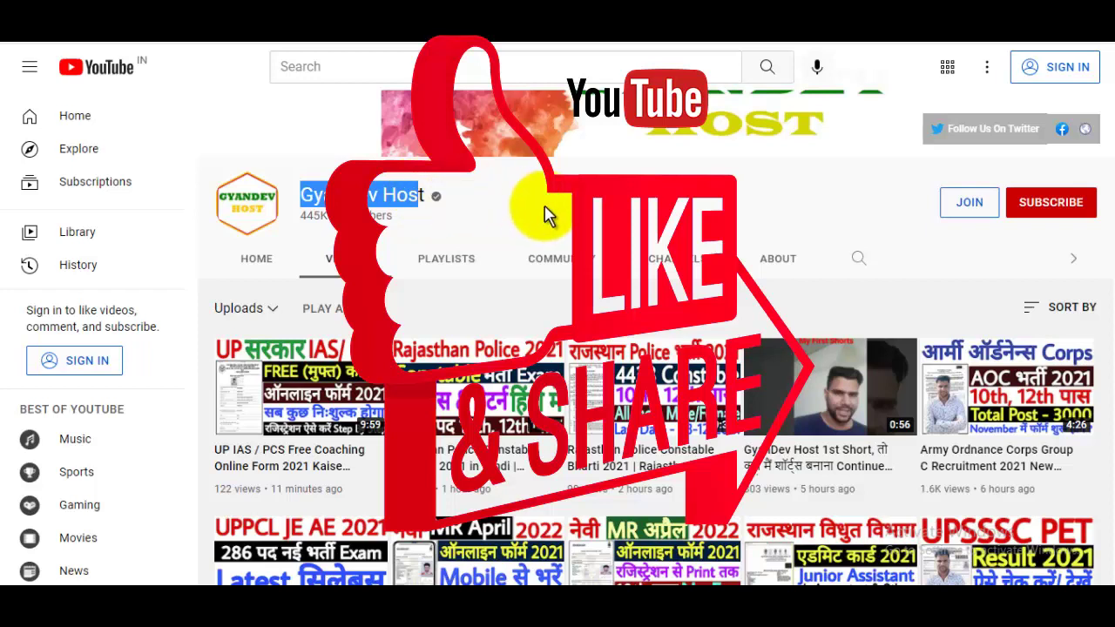